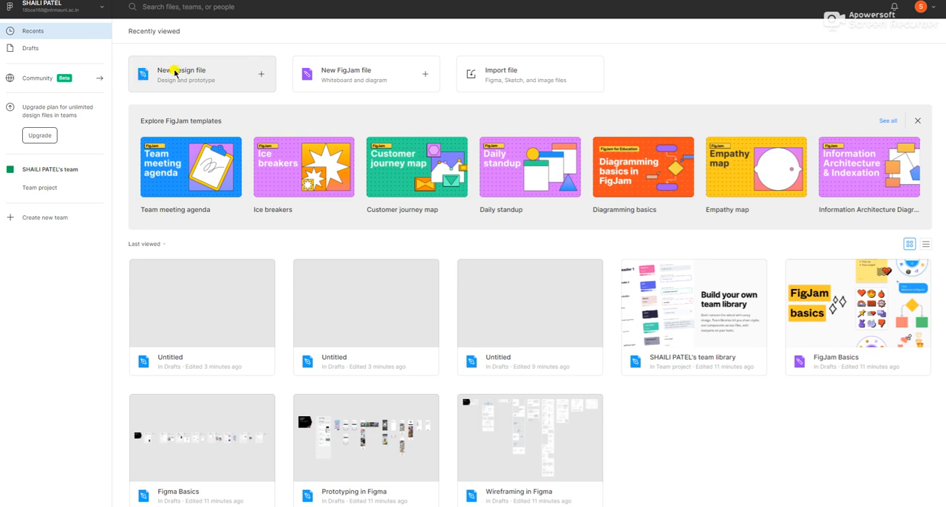
Create a new design file and add a Desktop preset frame sized 1916 × 1480.
left_click(176, 72)
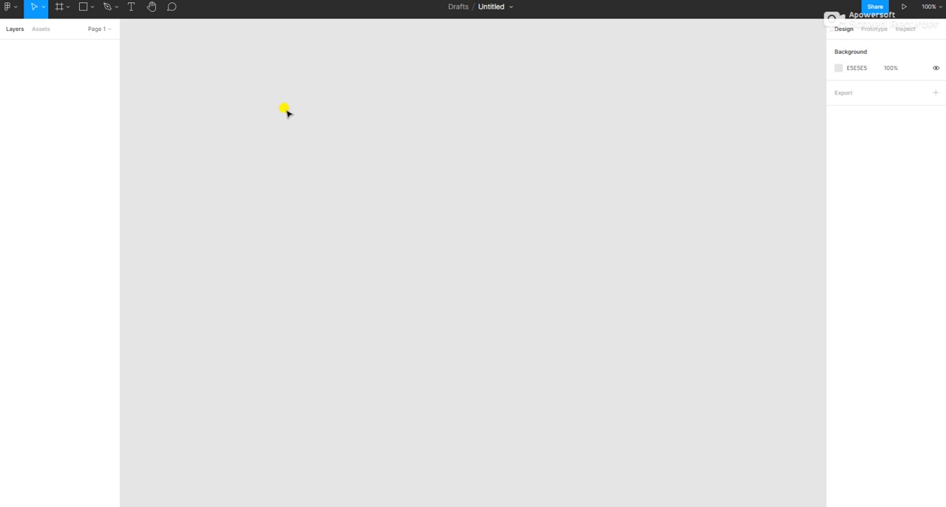
left_click(58, 9)
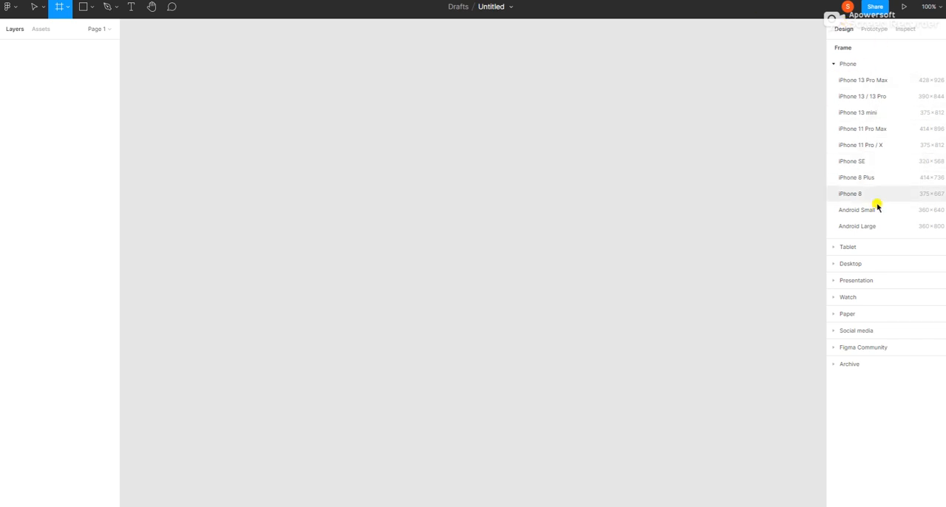
left_click(851, 264)
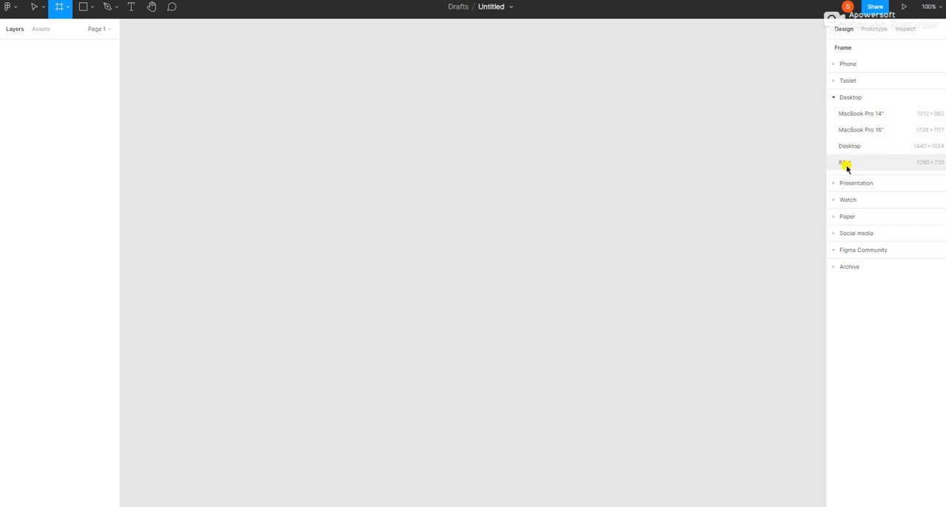
left_click(848, 147)
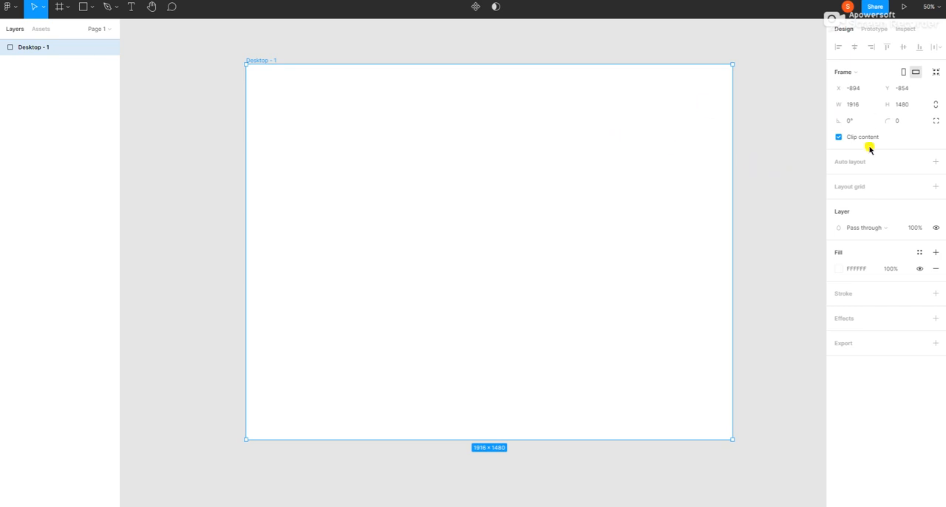
Add a layout grid to the Desktop frame and set it to 12 columns.
left_click(847, 189)
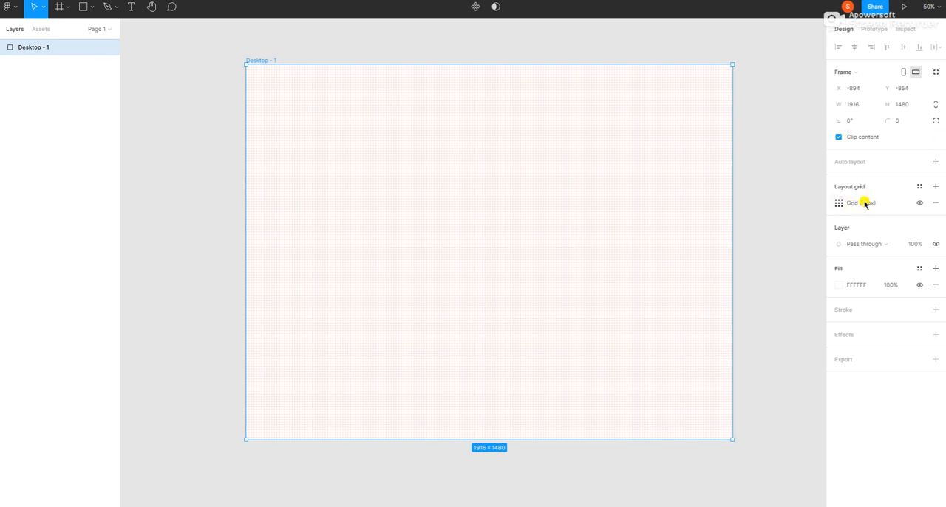
left_click(839, 202)
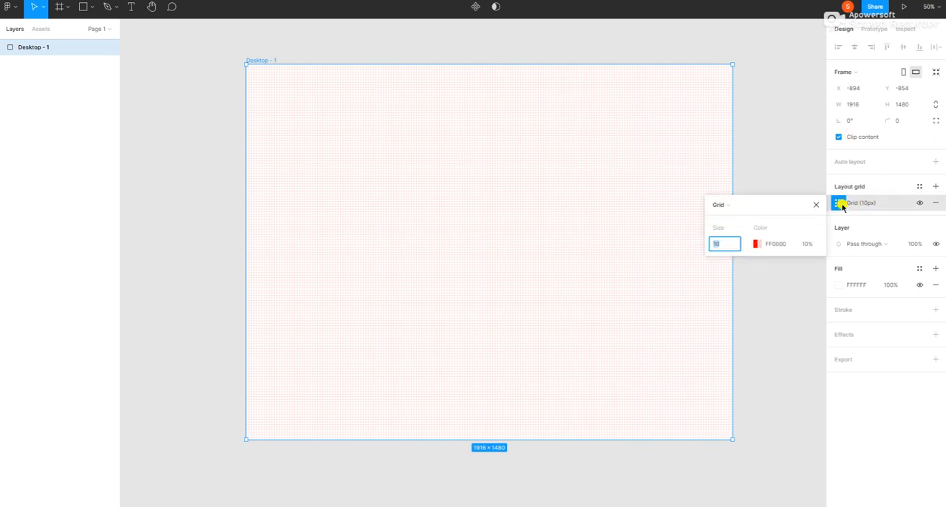
left_click(722, 205)
left_click(724, 216)
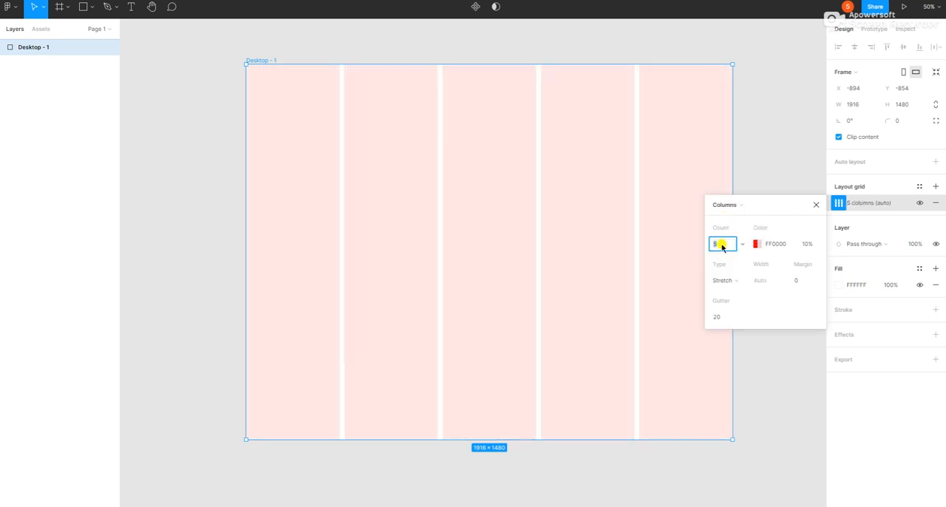
key("BackSpace")
type("12")
key("Return")
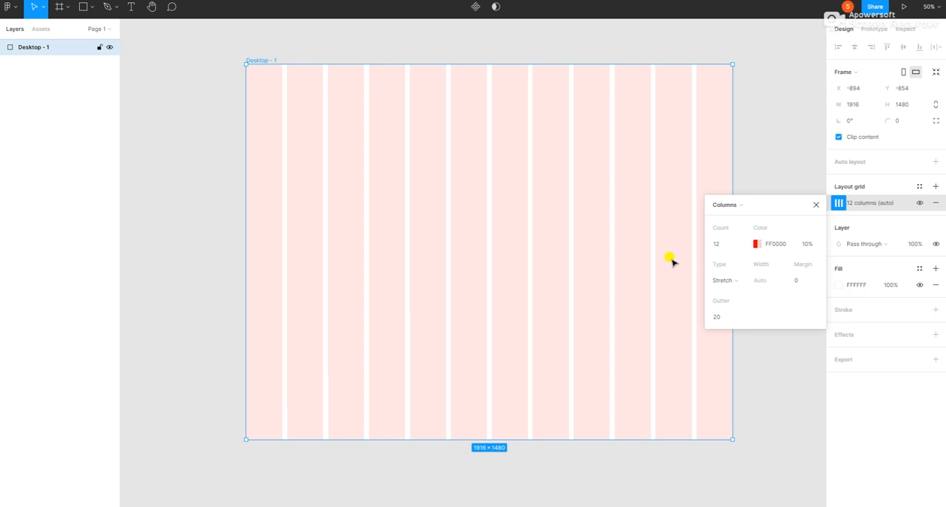
left_click(816, 207)
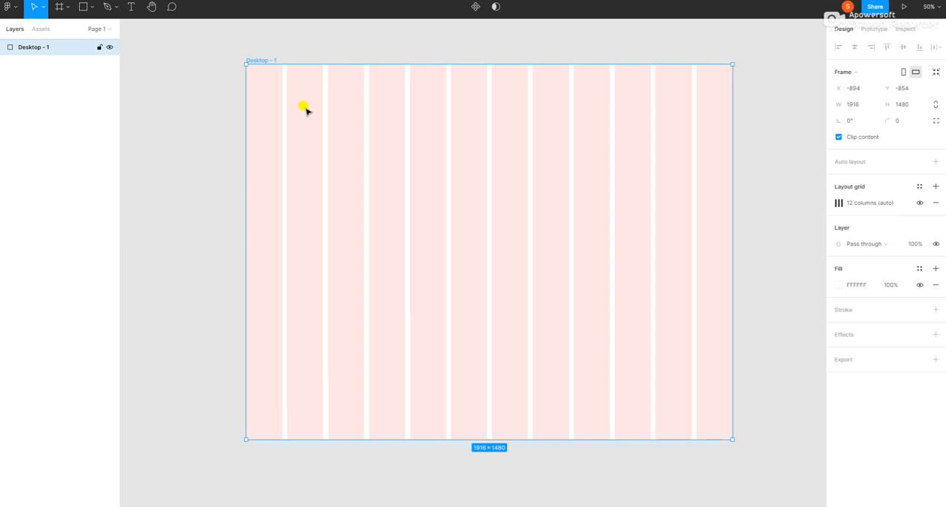
Add the text "LOGO" in the frame's second column near its upper edge and set its font size to 40.
left_click(130, 6)
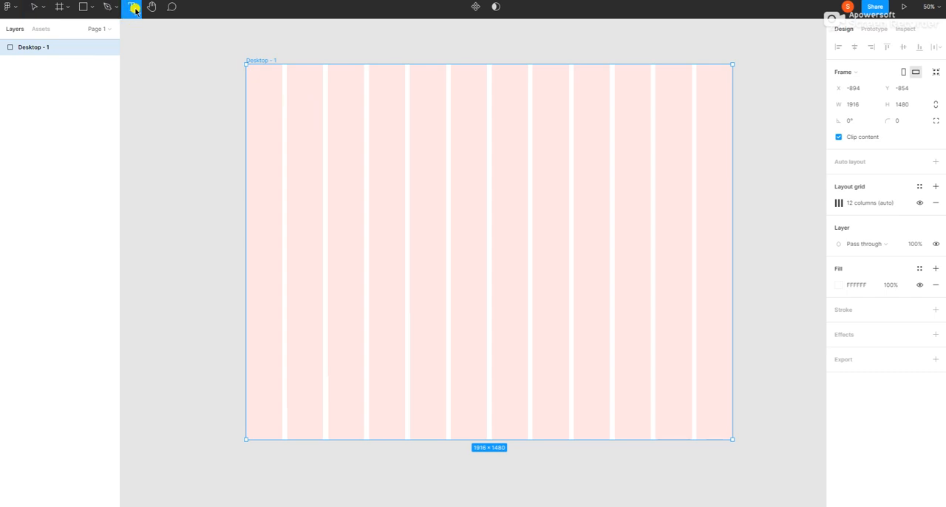
left_click(287, 93)
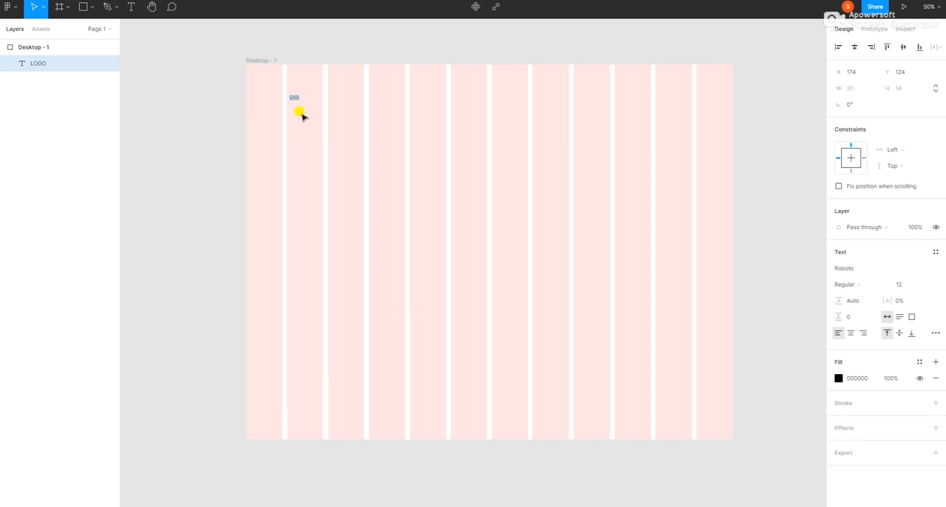
double_click(291, 94)
left_click(902, 288)
key("Return")
left_click(903, 288)
key("Return")
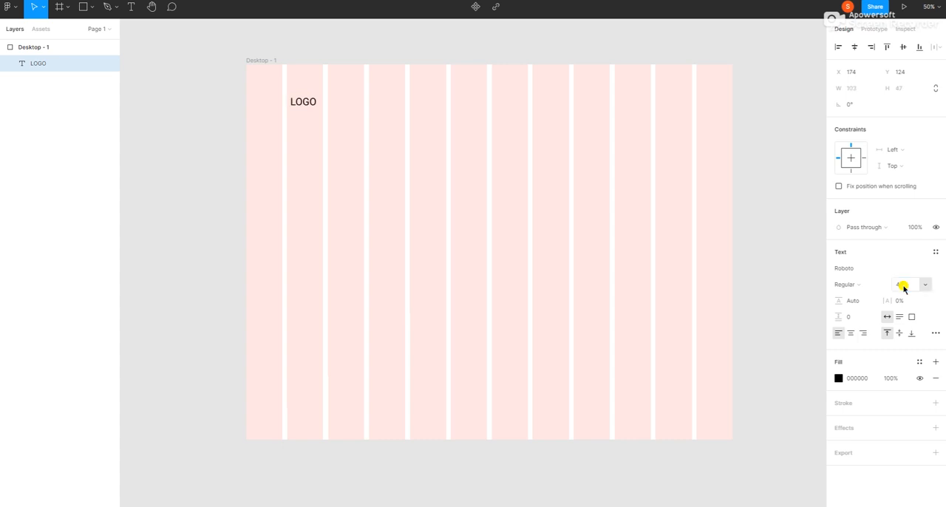
Style the LOGO text in the Poppins font with Bold weight, declining the local fonts installation.
left_click(850, 284)
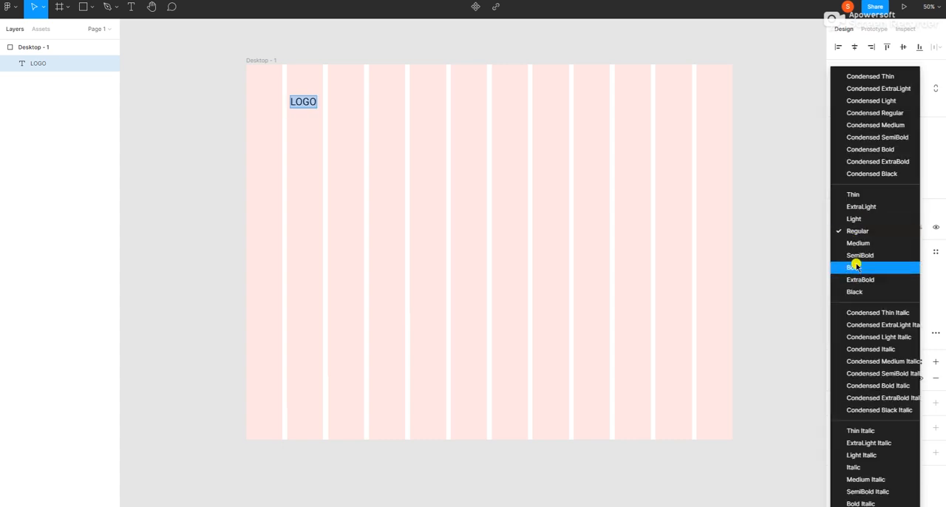
left_click(855, 266)
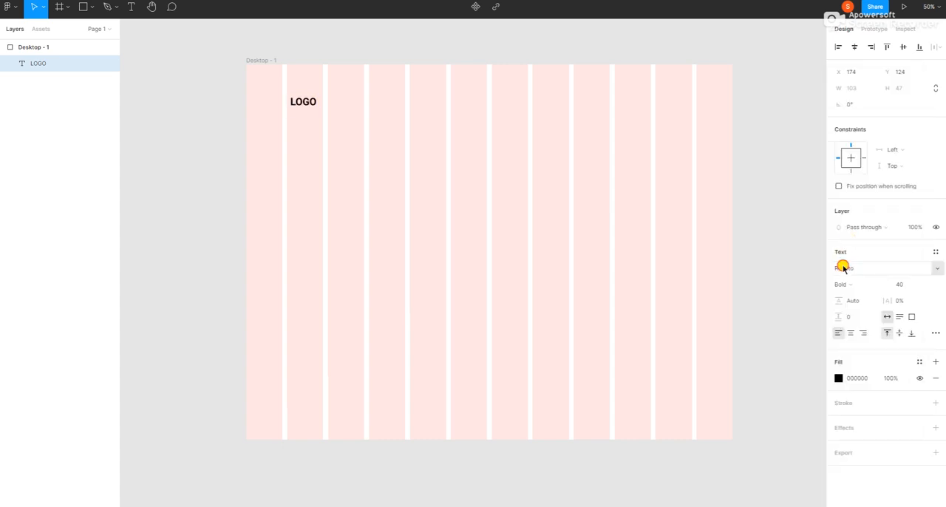
left_click(850, 268)
key("BackSpace")
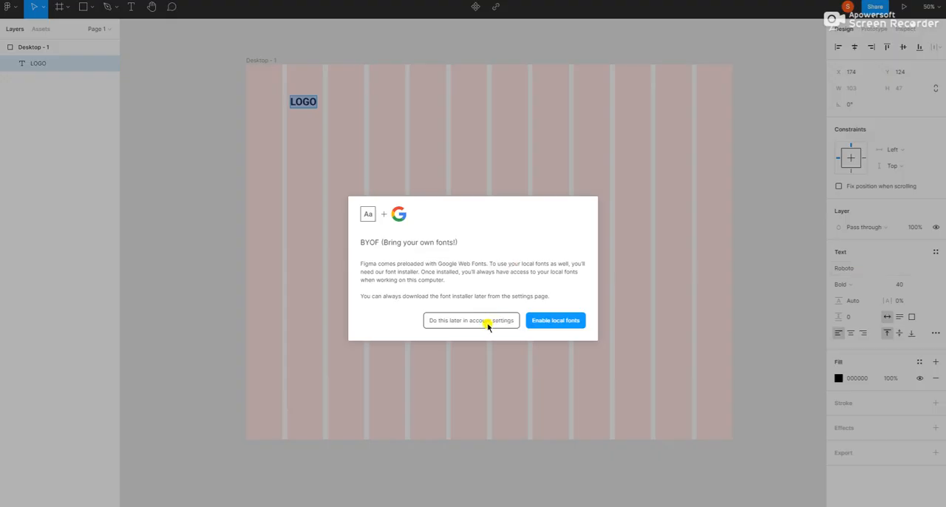
left_click(473, 323)
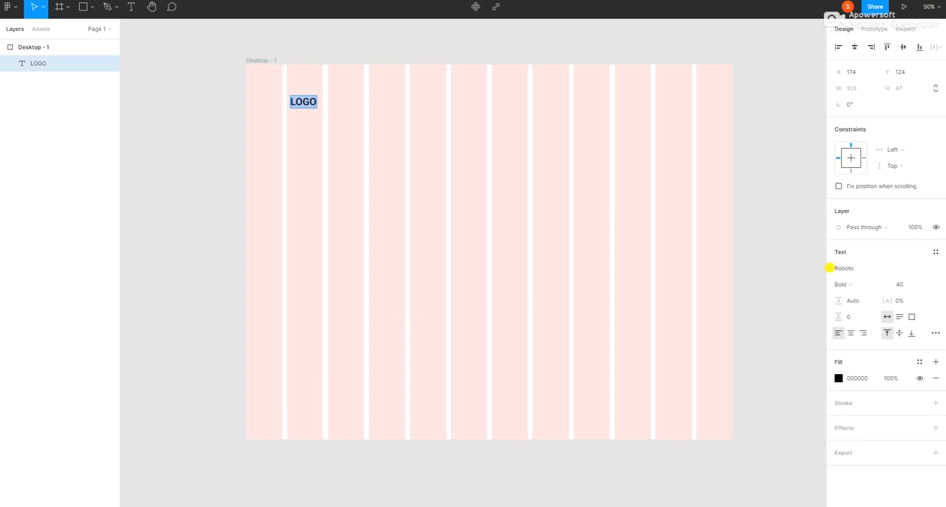
left_click(850, 268)
key("BackSpace")
key("Return")
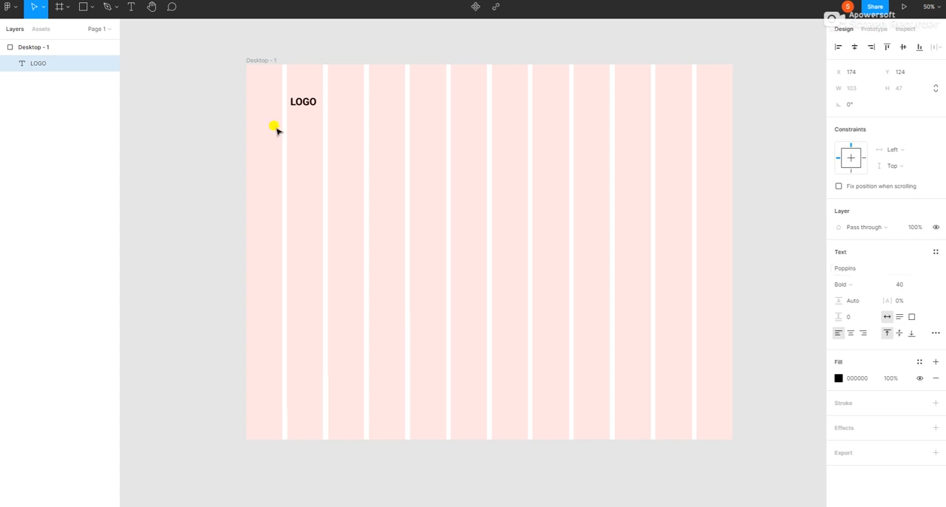
double_click(305, 100)
key("Escape")
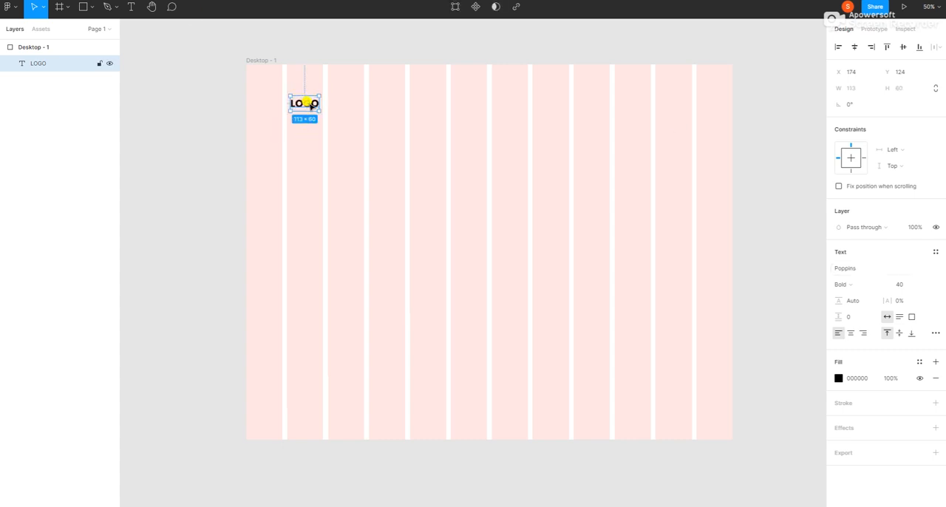
left_click(547, 96)
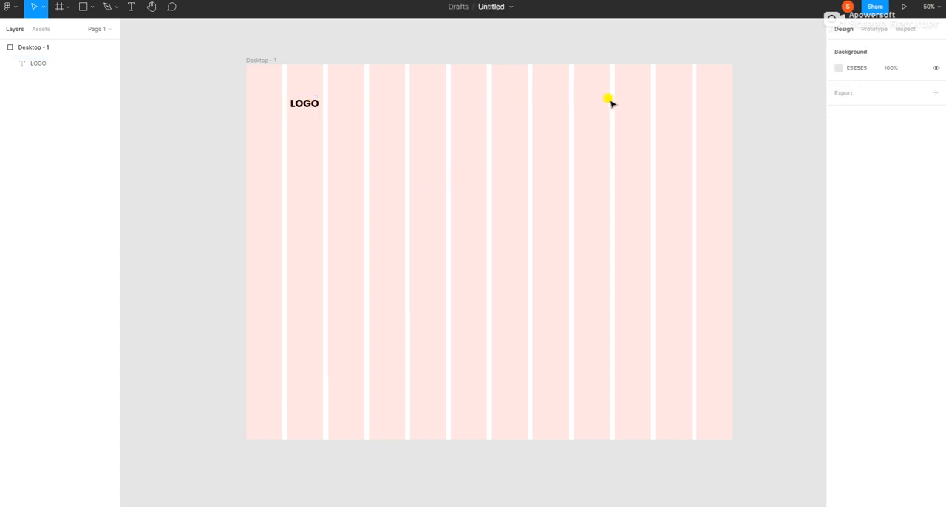
Duplicate the LOGO text within the frame and place the copy level with it at about X 984, Y 124.
right_click(303, 110)
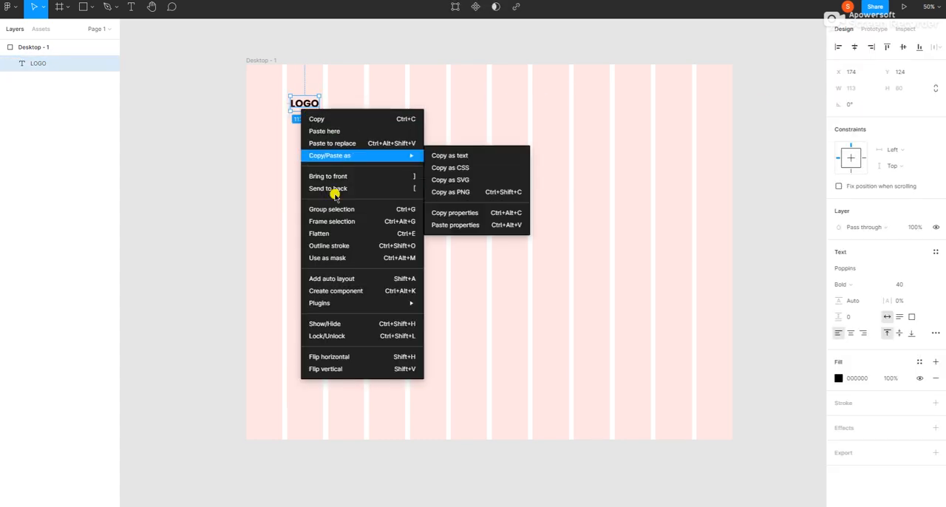
left_click(341, 119)
left_click(428, 121)
right_click(421, 120)
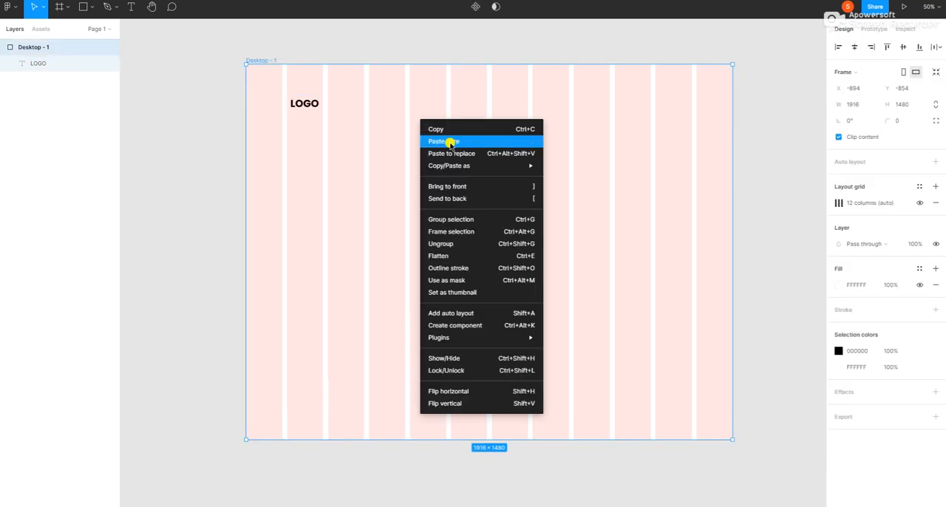
left_click(505, 127)
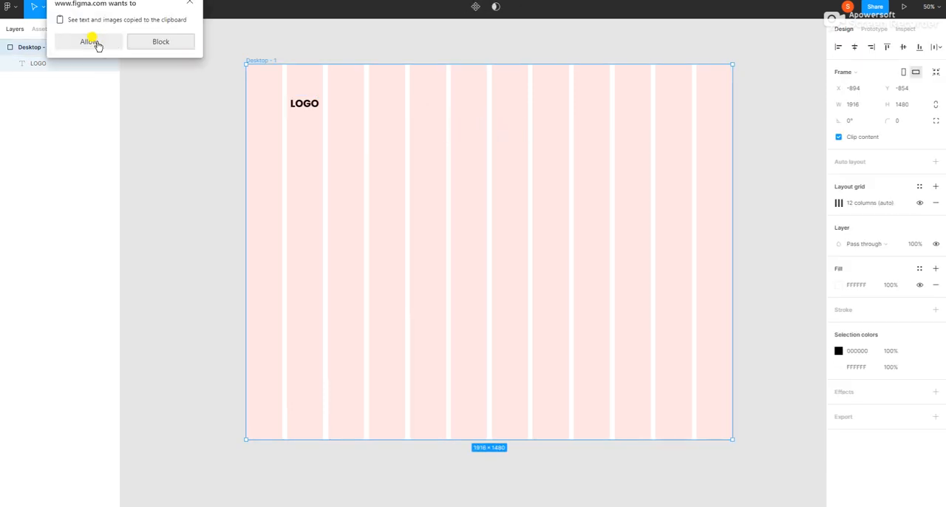
left_click(99, 41)
left_click_drag(217, 61, 509, 101)
Change the duplicated text to "About me" and shift it horizontally to about X 948.
double_click(510, 101)
key("BackSpace")
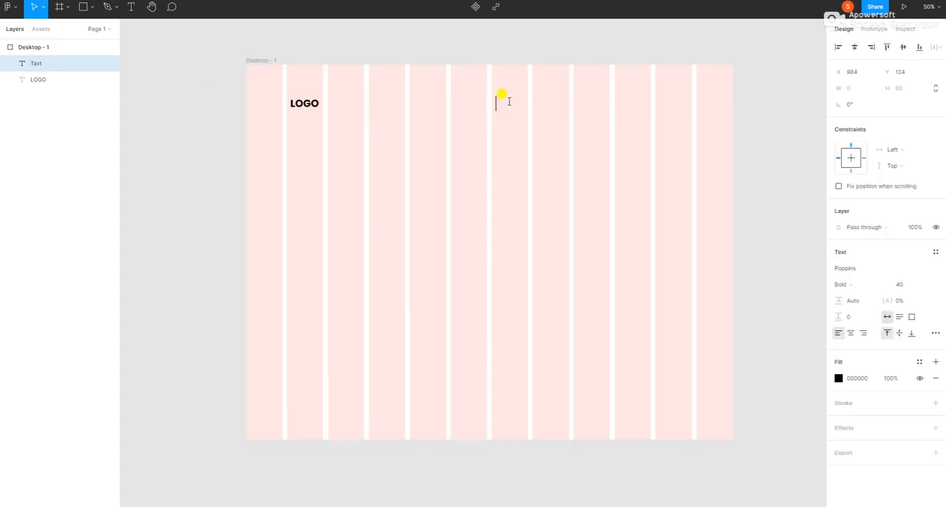
type("About me")
key("Escape")
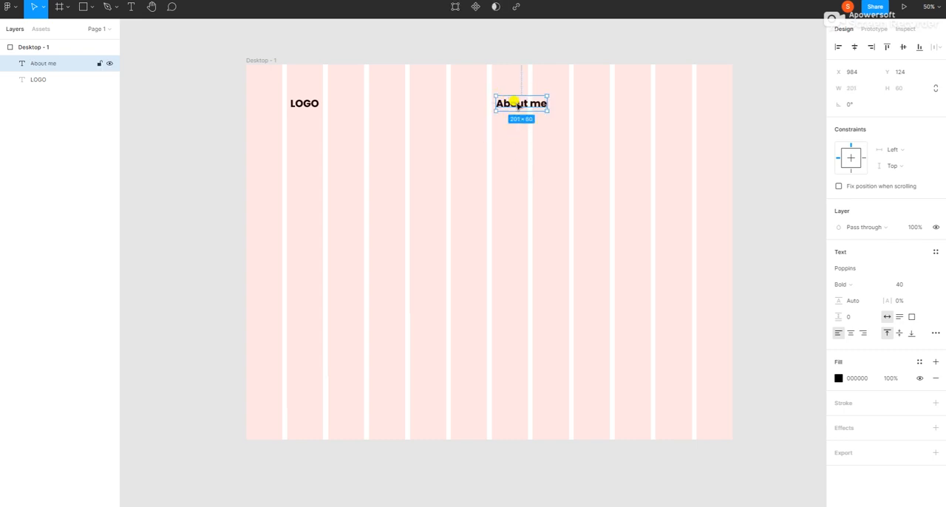
mouse_move(514, 102)
left_mouse_down()
mouse_move(503, 98)
mouse_move(511, 106)
left_mouse_up()
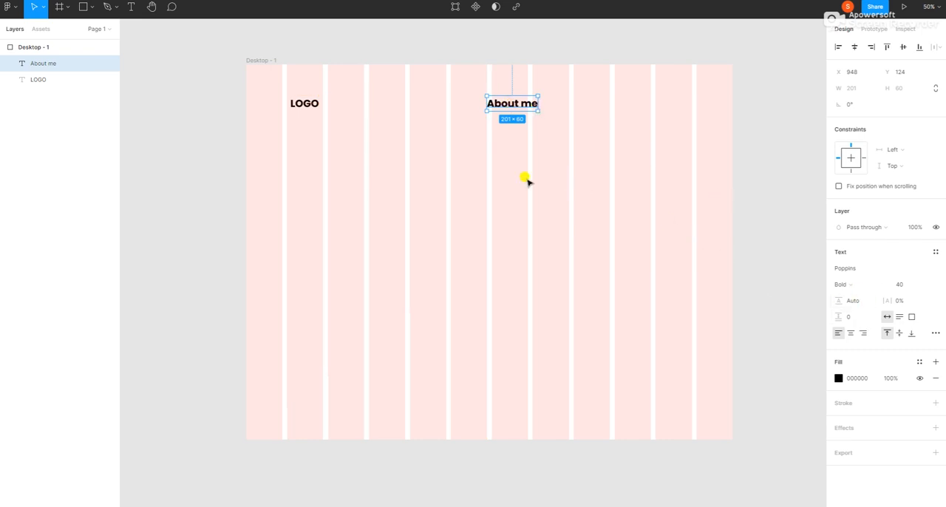
Set the font weight of the "About me" text to Regular, keeping size 40.
left_click(847, 286)
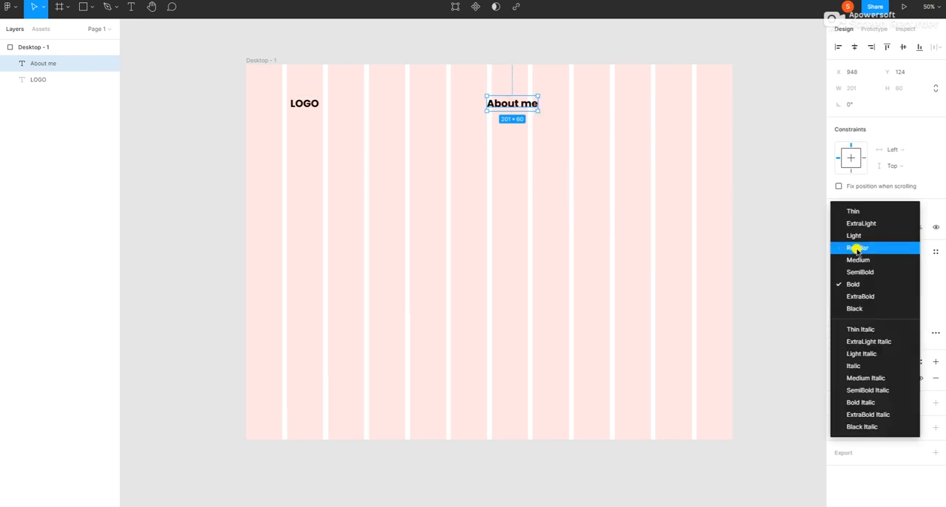
left_click(855, 248)
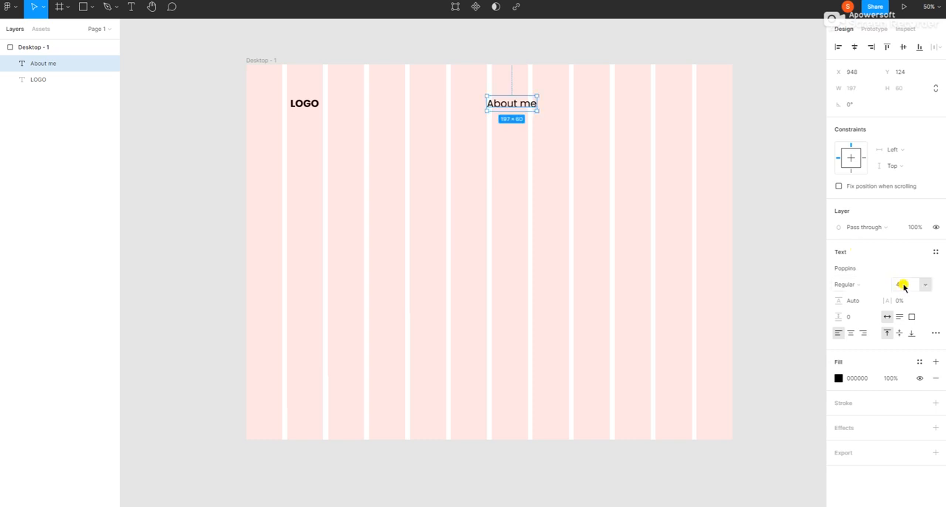
left_click(904, 286)
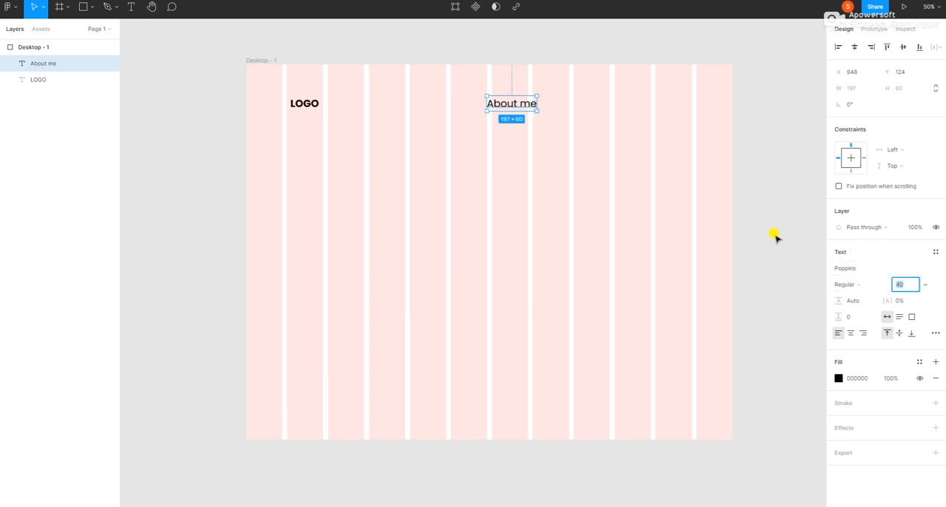
left_click(527, 152)
Duplicate the "About me" text, place the copy beside it at about X 1255, Y 124, and change it to "Skills".
left_click(512, 105)
right_click(511, 108)
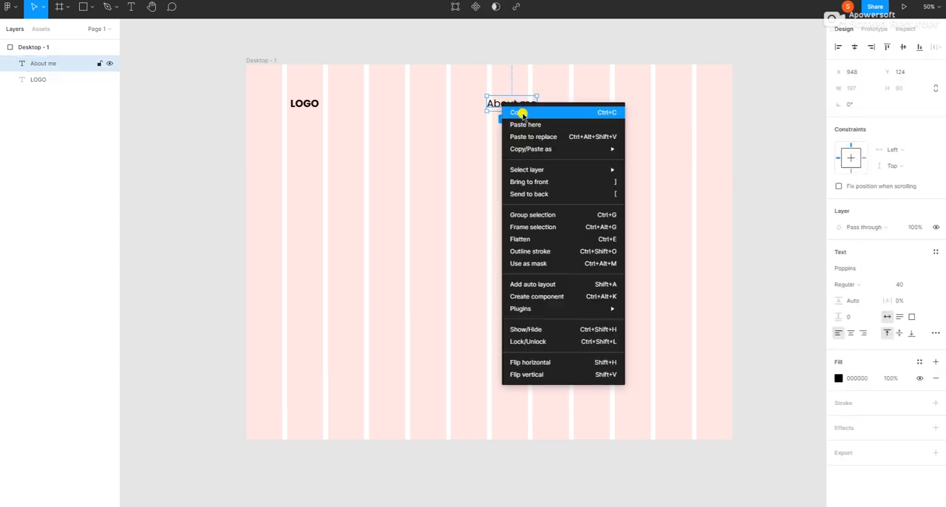
left_click(521, 113)
left_click(517, 182)
right_click(518, 183)
left_click(534, 195)
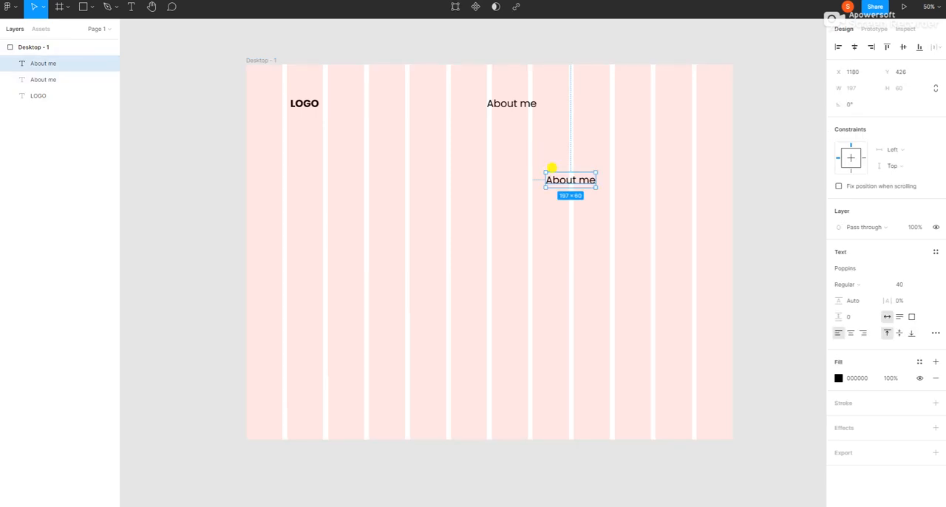
left_click_drag(559, 180, 580, 105)
double_click(574, 99)
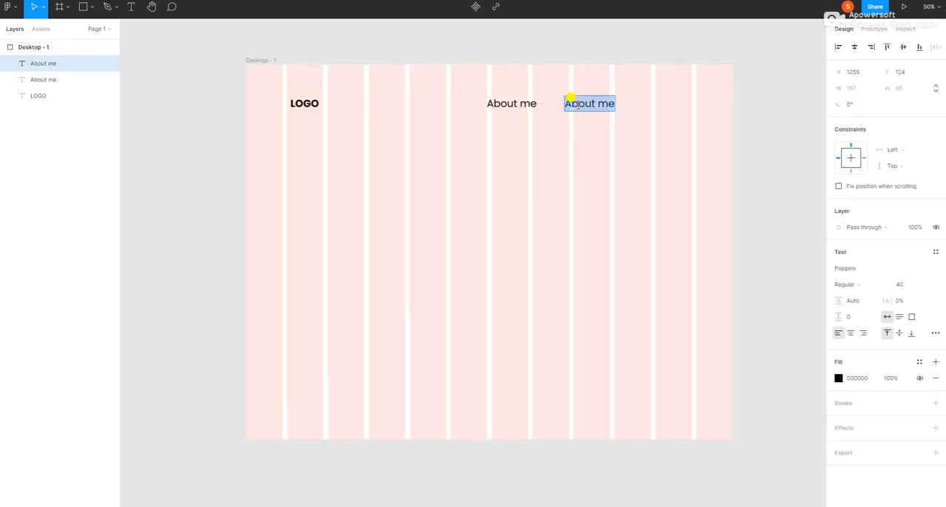
key("BackSpace")
type("Skills")
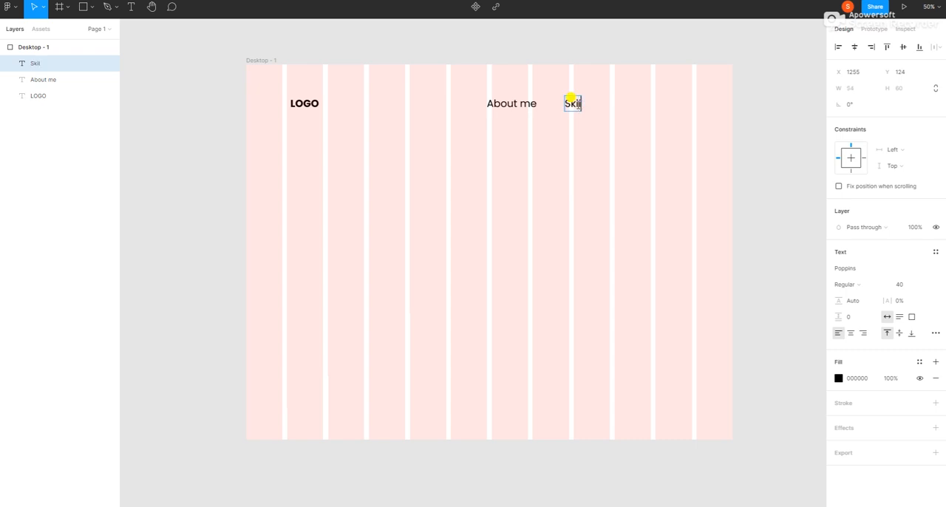
key("Escape")
Paste another "About me" copy, place it beside Skills at about X 1460, Y 124, and change it to "Project".
right_click(547, 139)
left_click(573, 158)
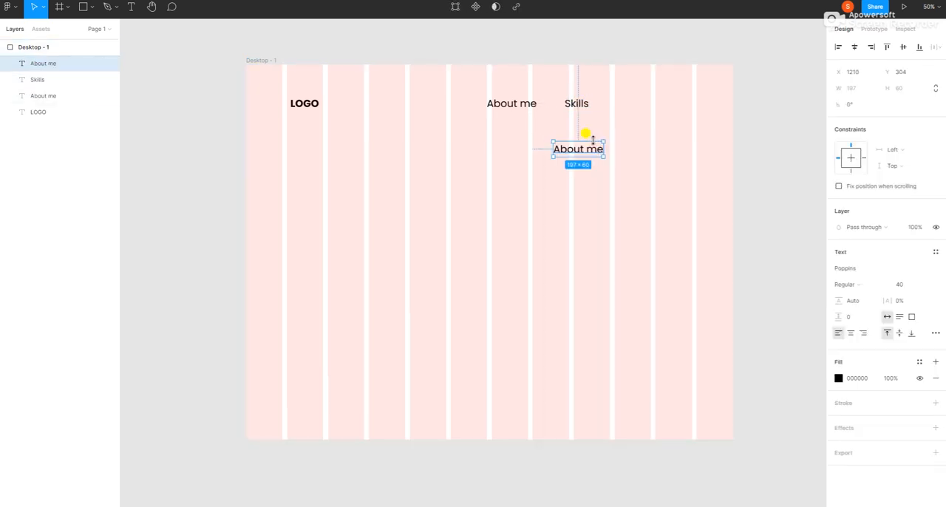
left_click_drag(586, 148, 648, 104)
double_click(647, 103)
type("Project")
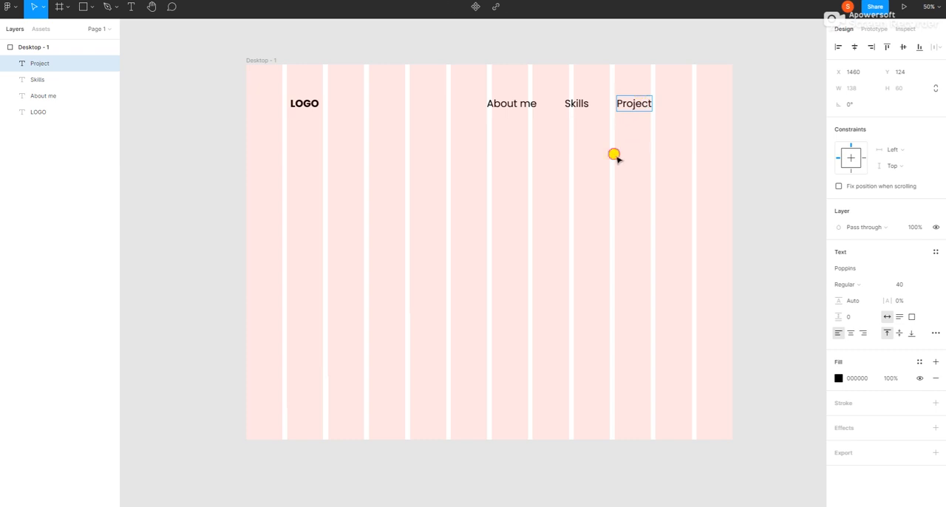
key("Escape")
Paste another "About me" copy, place it beside Project at about X 1694, Y 124, and change it to "Contacts".
left_click(591, 153)
right_click(588, 152)
left_click(597, 170)
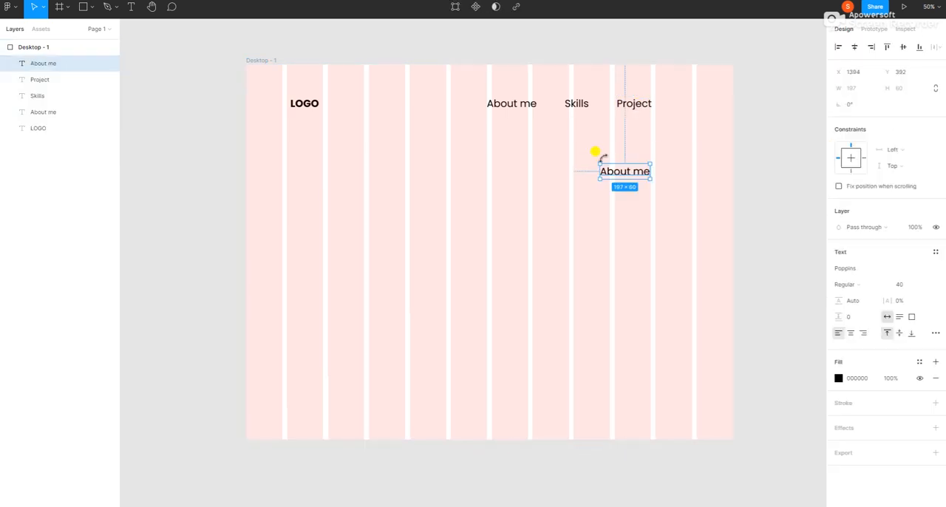
left_click_drag(619, 171, 686, 98)
double_click(685, 98)
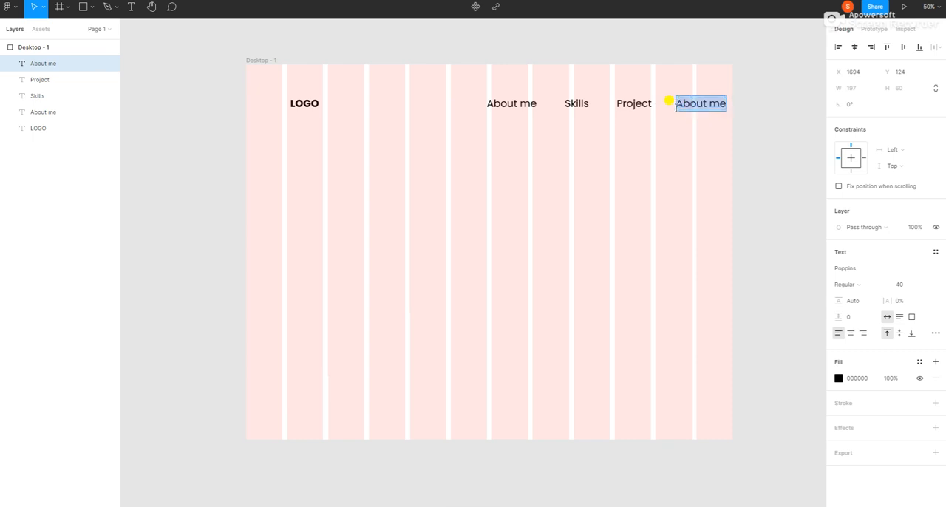
key("BackSpace")
type("Conta")
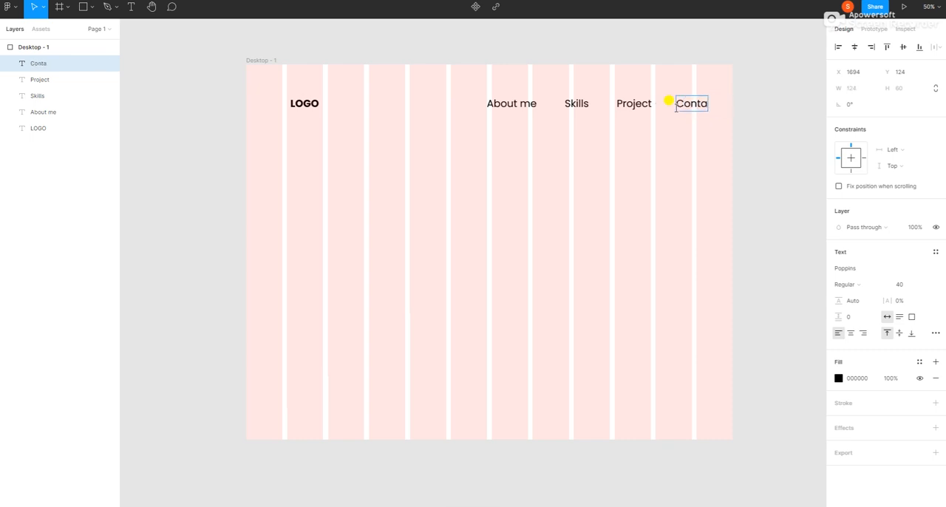
type("vts")
type("cts")
key("Escape")
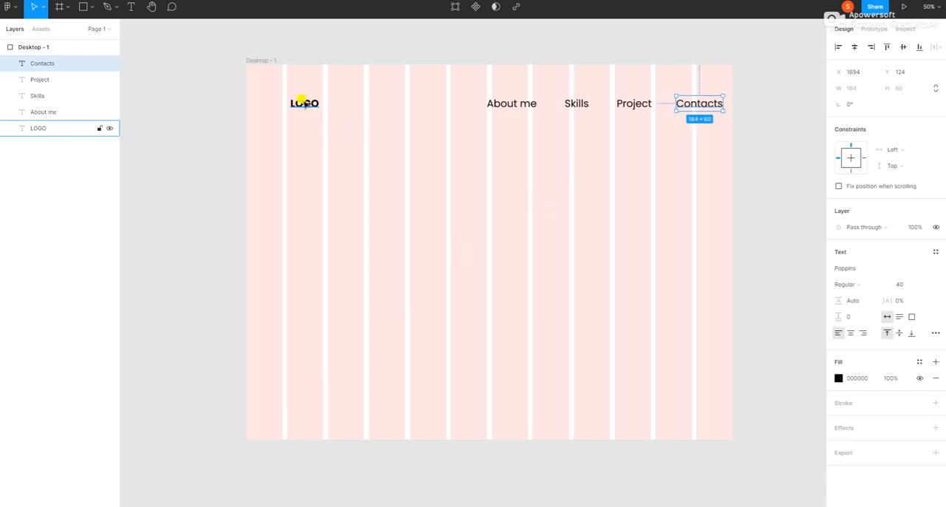
Set the font size of the "LOGO" and "About me" texts to 20.
left_click(303, 103)
left_click(904, 283)
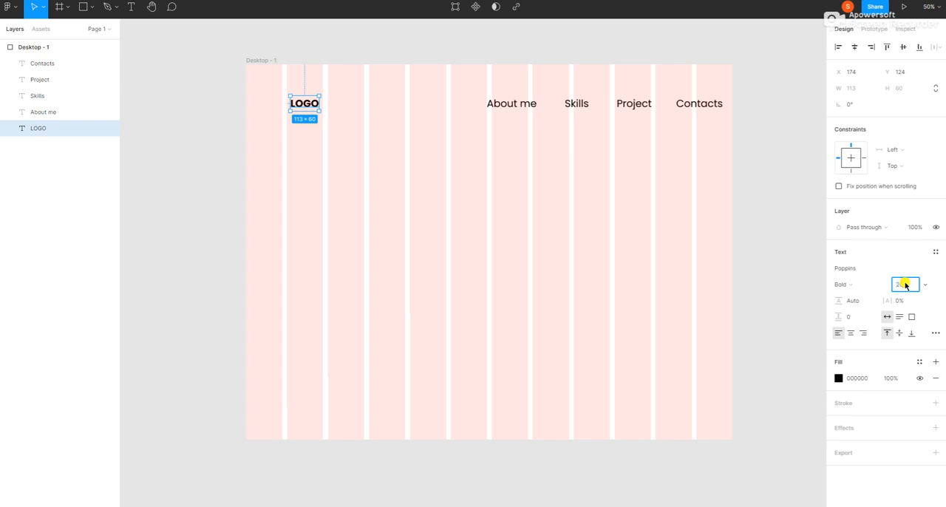
key("Return")
double_click(510, 103)
left_click(896, 285)
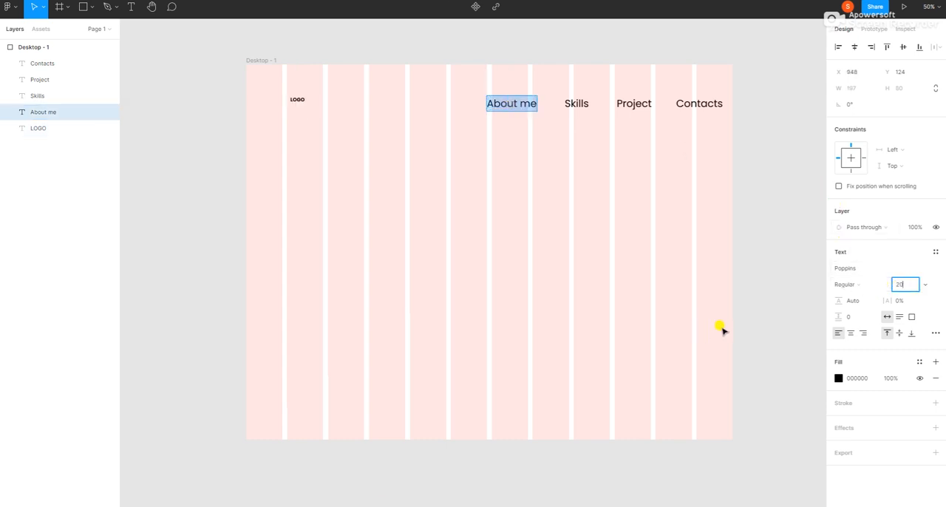
key("Return")
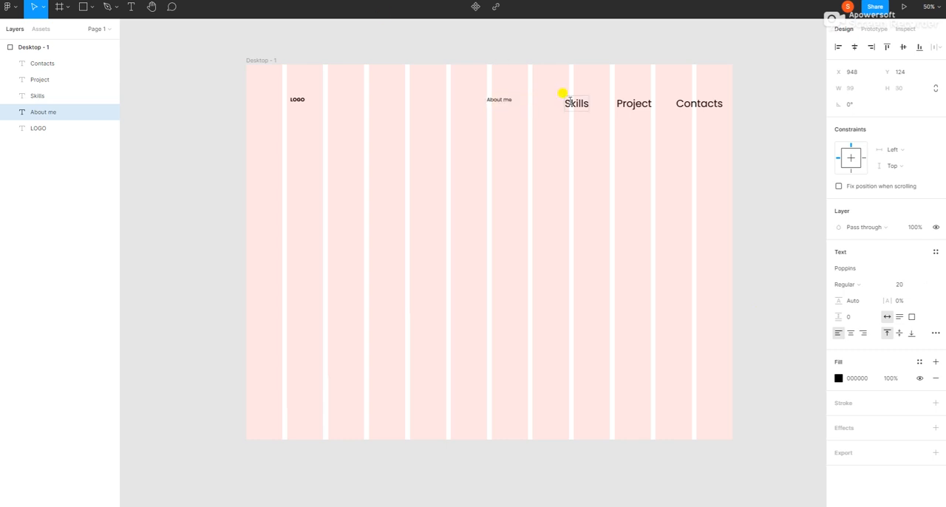
Set the font size of the "Skills" and "Project" texts to 20.
left_click(567, 99)
left_click(901, 286)
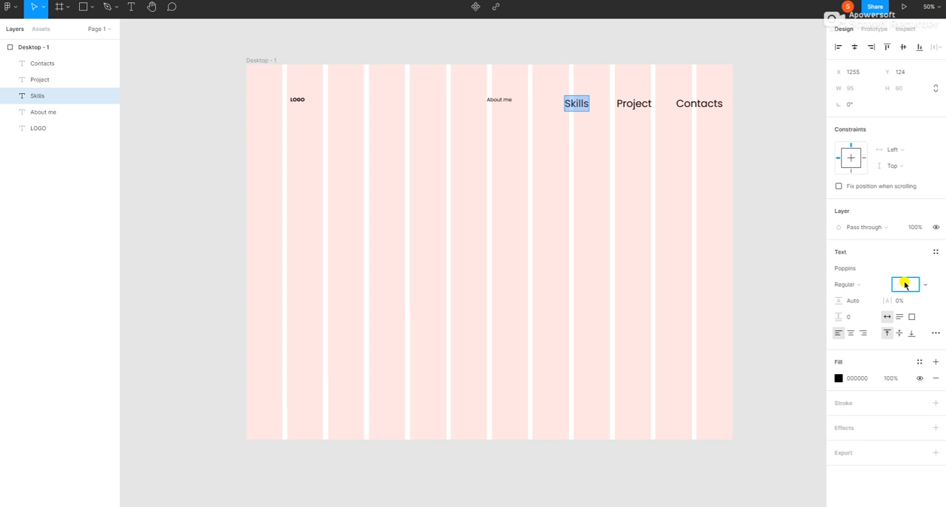
key("Return")
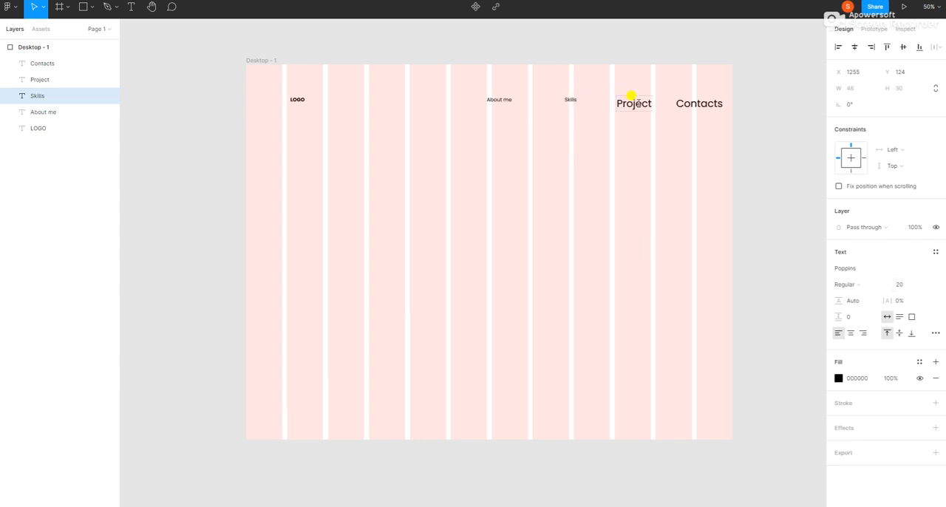
left_click(632, 97)
left_click(895, 285)
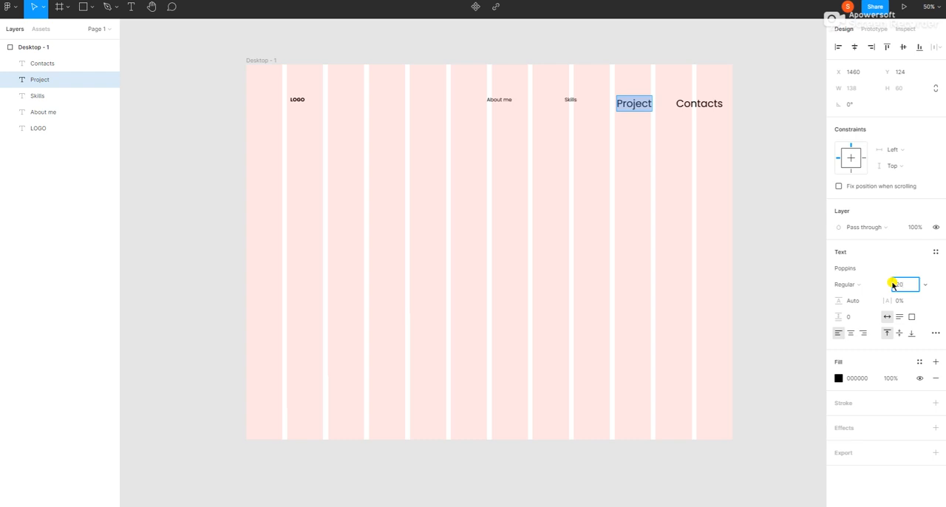
key("Return")
Set the "Contacts" text to Bold weight at font size 20.
left_click(699, 100)
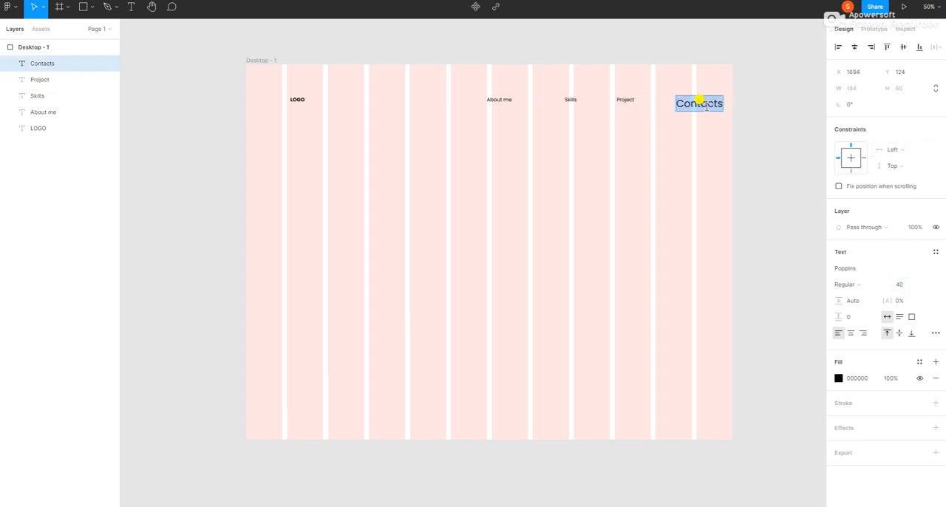
left_click(852, 285)
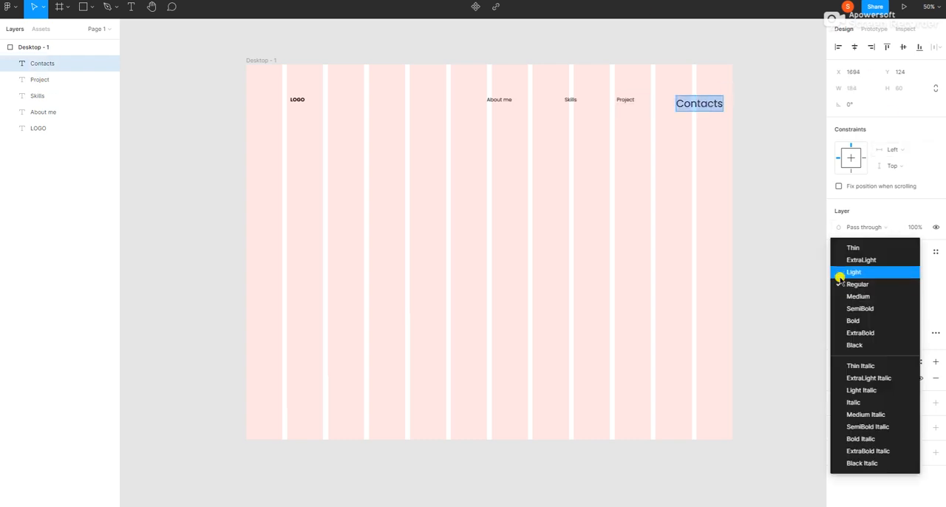
left_click(850, 317)
left_click(902, 285)
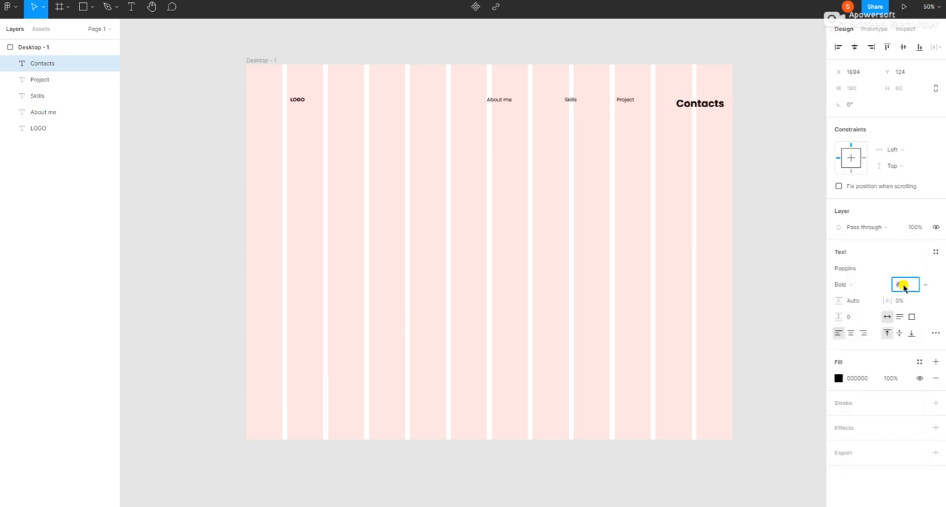
type("20")
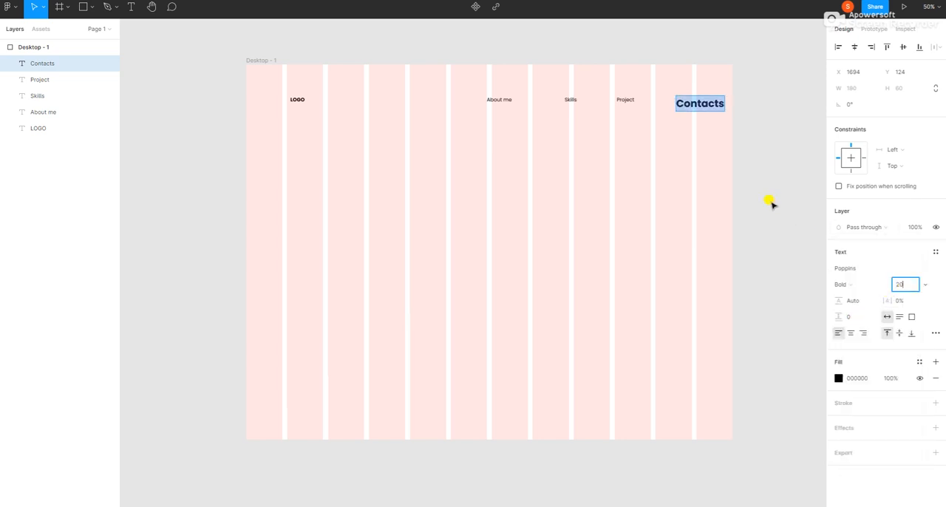
key("Return")
Set the font weight of the "Project" and "Skills" texts to Bold.
left_click(628, 99)
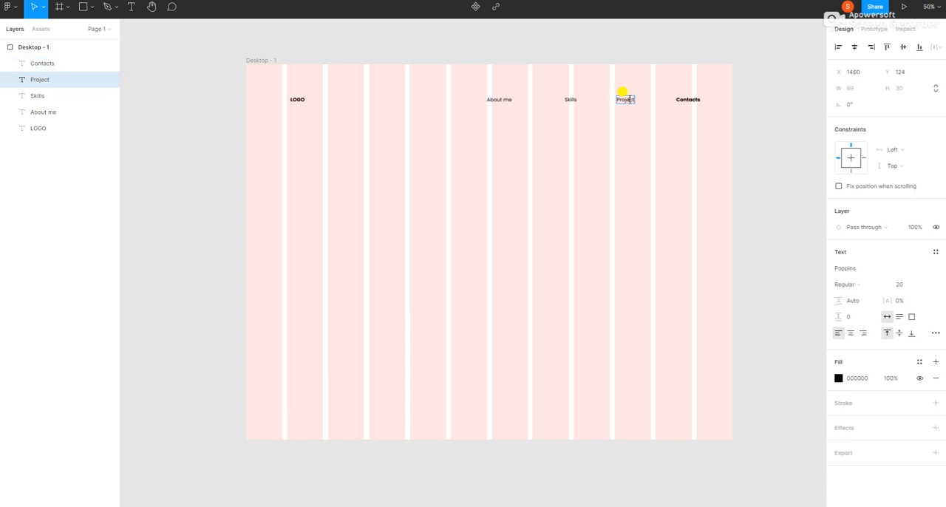
double_click(624, 98)
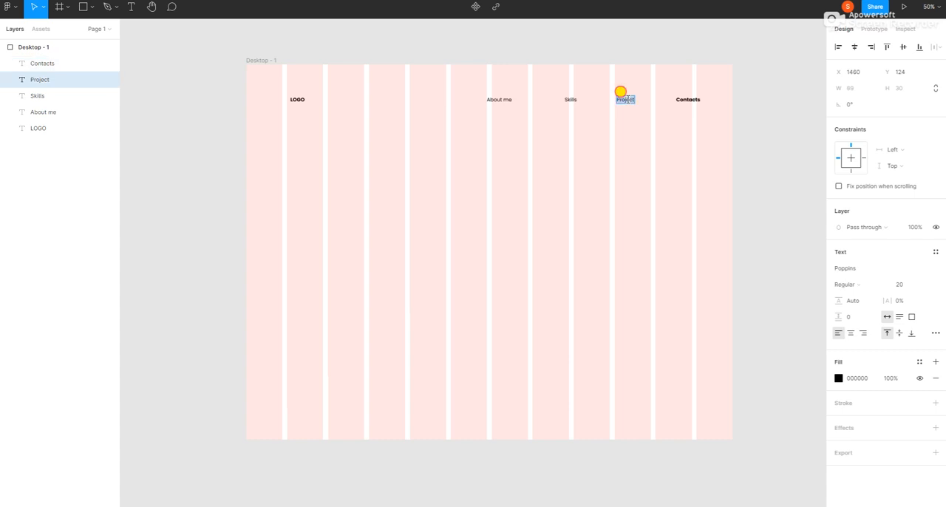
left_click(854, 286)
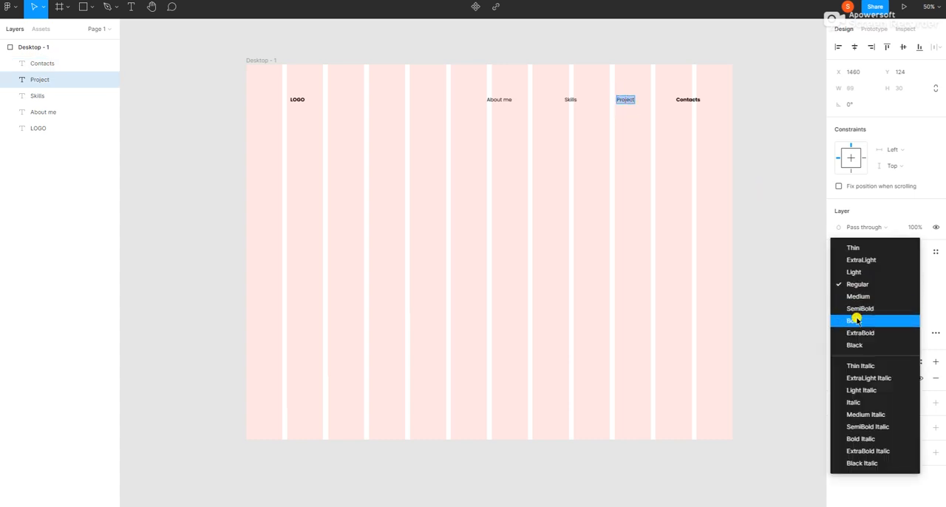
left_click(857, 322)
left_click(571, 96)
double_click(571, 96)
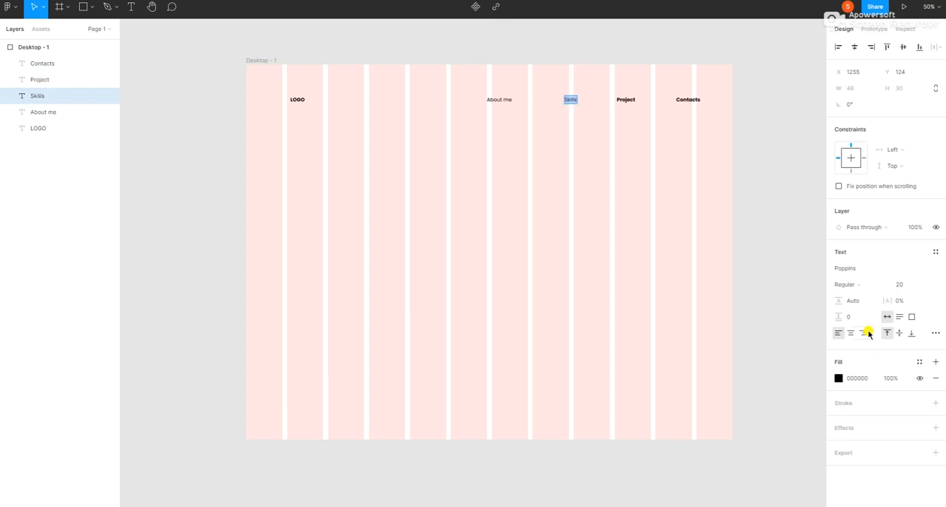
left_click(854, 286)
Set the font weight of the "About me" text to Bold.
double_click(509, 105)
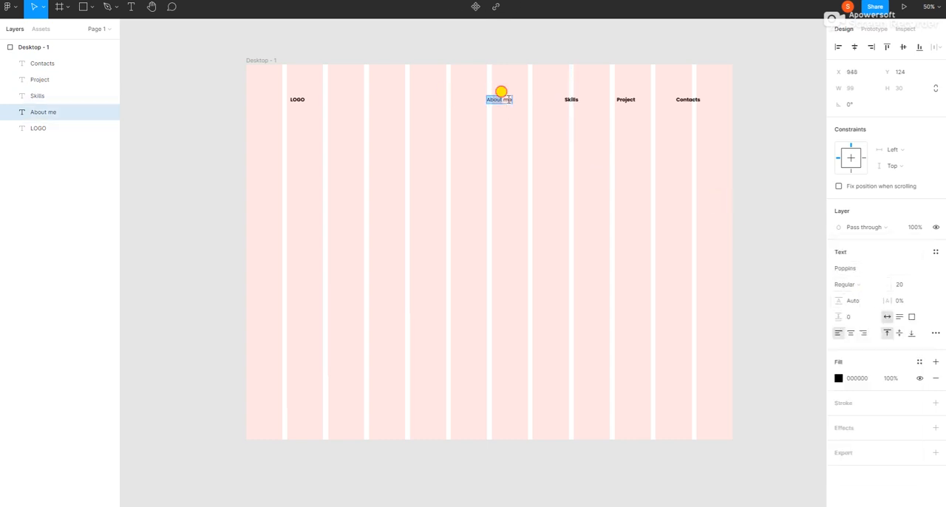
key("Escape")
left_click(852, 285)
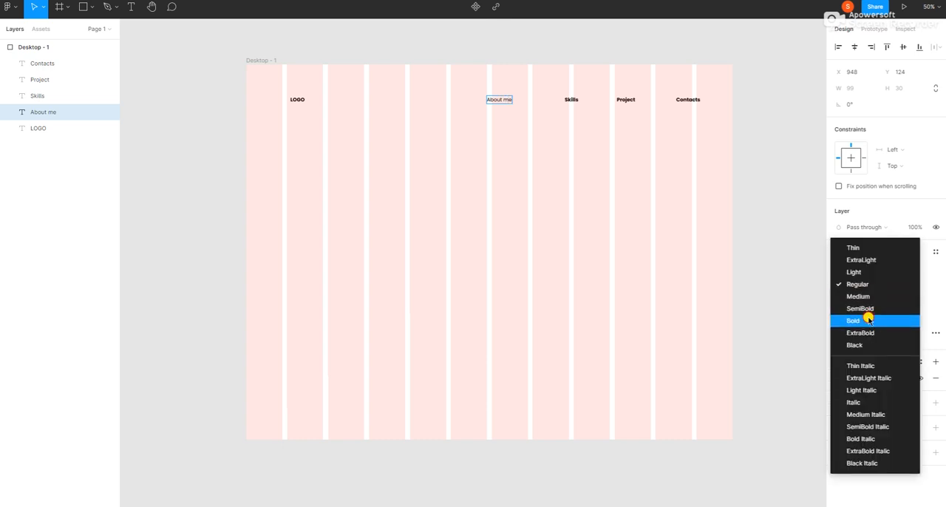
left_click(870, 321)
left_click(297, 99)
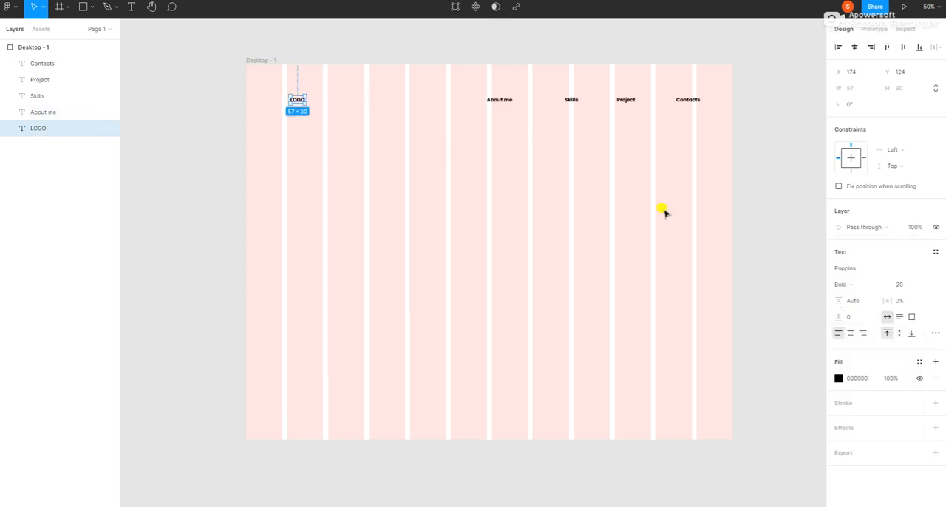
left_click(850, 286)
left_click(765, 228)
Move the "About me" text to about X 993, Y 131 and nudge the LOGO text slightly to the right.
left_click(499, 95)
left_click_drag(498, 96, 512, 104)
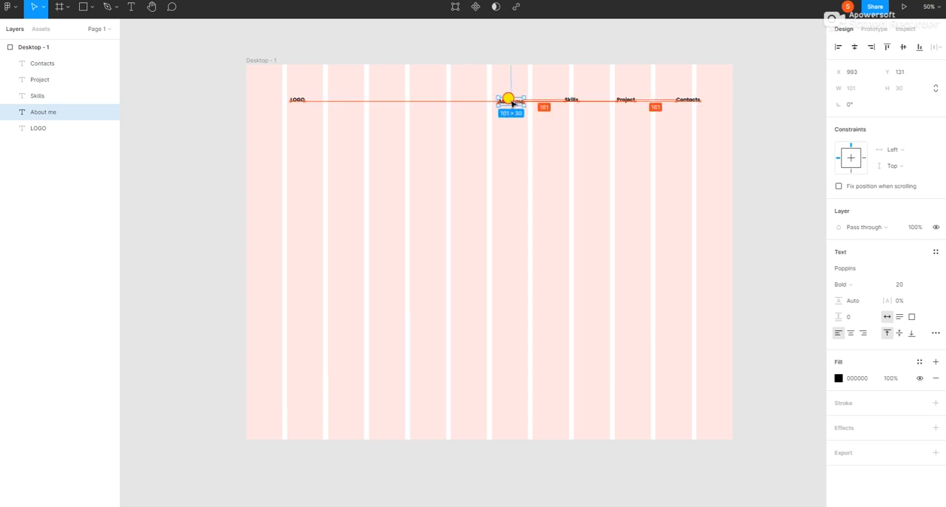
left_click(758, 150)
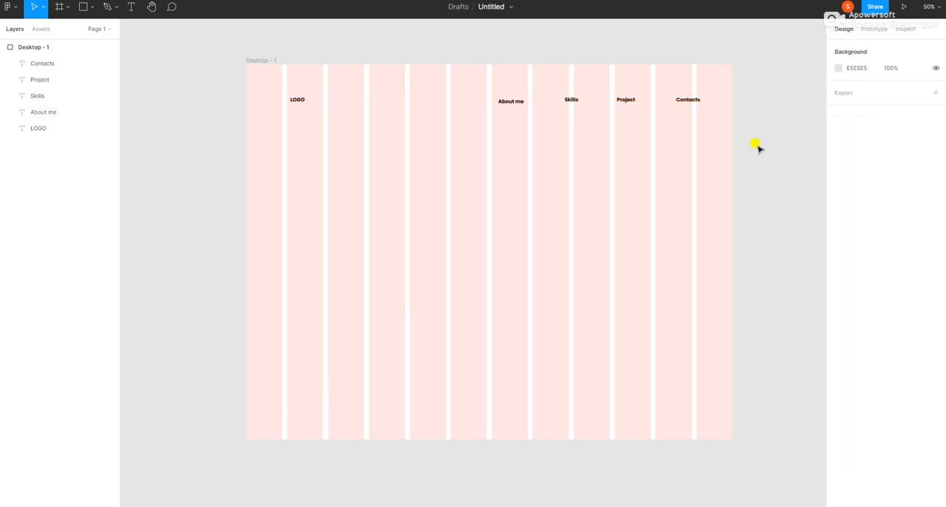
left_click(293, 103)
left_click_drag(293, 102, 296, 103)
left_click(309, 163)
Add a greeting text below the logo at about X 214, Y 426, reading "Hi! I'm" followed by the portfolio owner's first name.
left_click(130, 6)
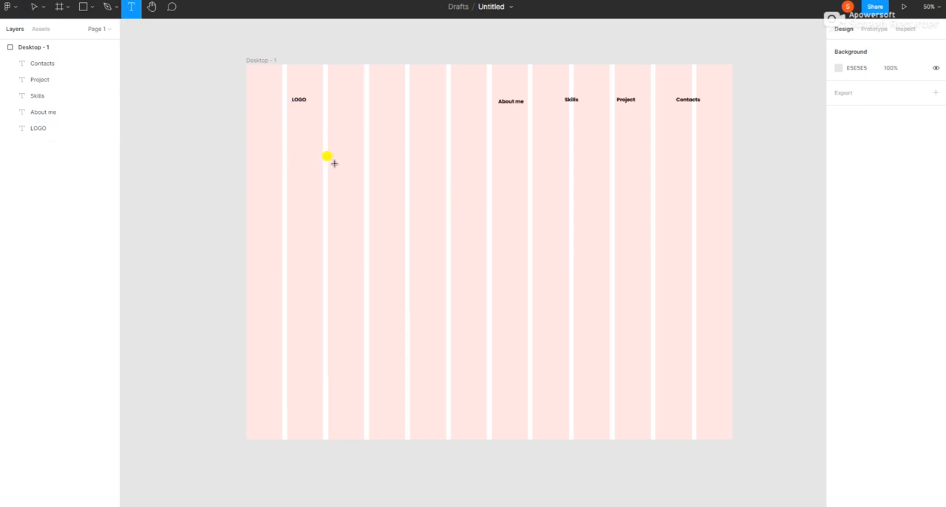
left_click(296, 169)
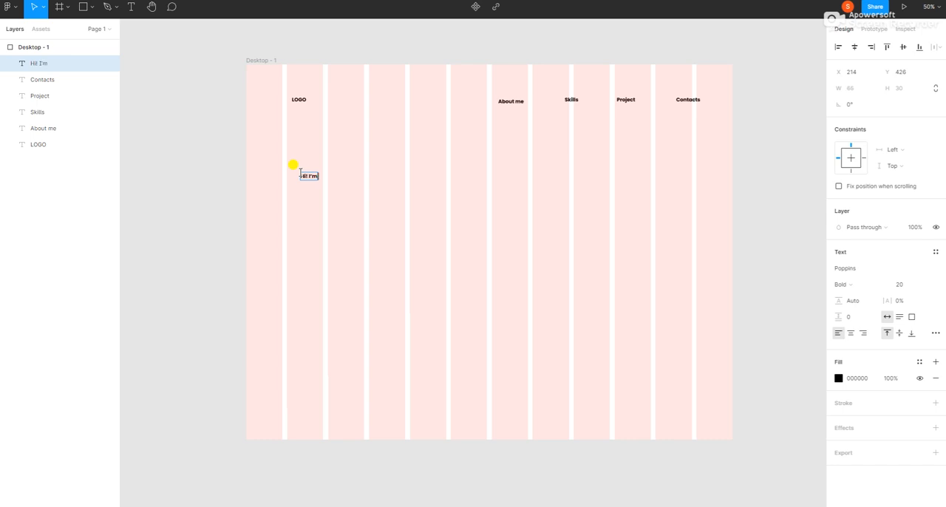
type("Hi! I'm Shaili")
Set the font size of the whole greeting text to 40.
left_click_drag(304, 175, 333, 177)
left_click(319, 178)
key("ctrl+a")
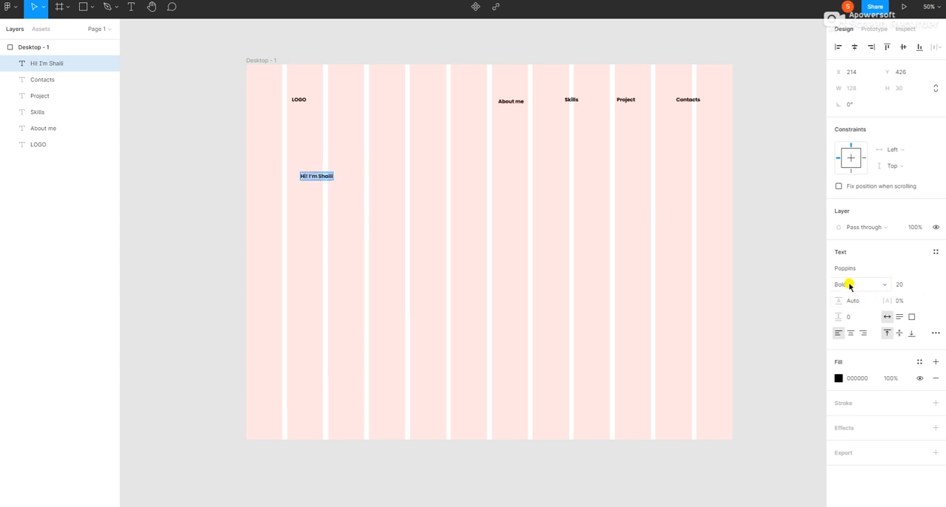
left_click(908, 284)
type("40")
key("Return")
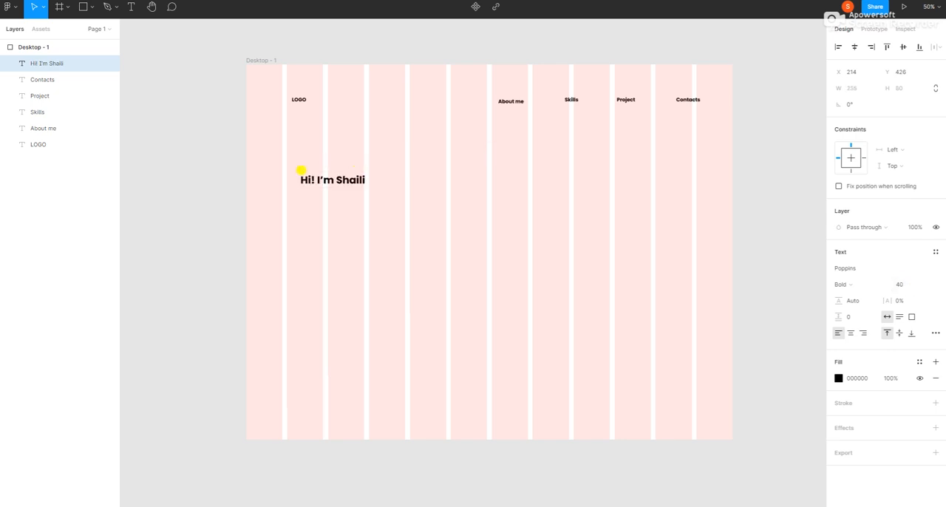
Move the greeting text down to about X 161, Y 548, aligned with the second grid column's left edge.
double_click(312, 173)
key("Escape")
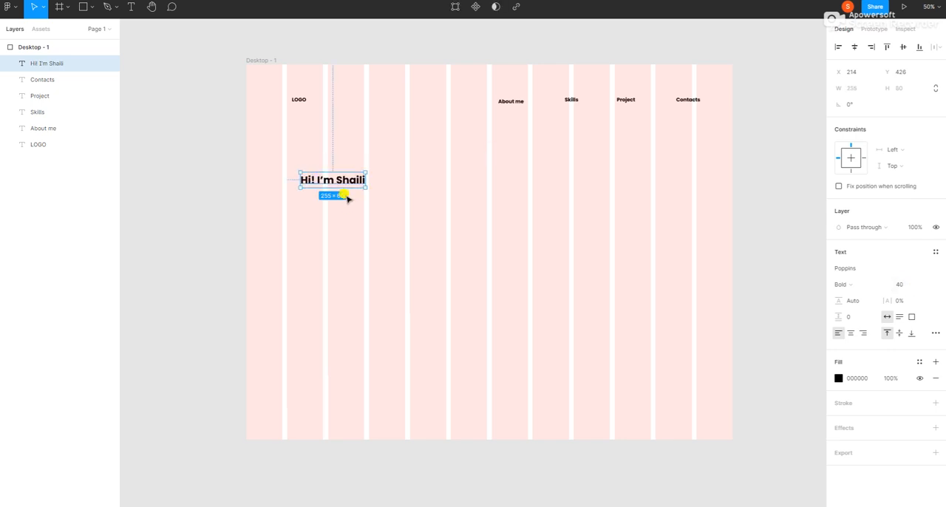
left_click_drag(338, 181, 326, 214)
key("shift+Down")
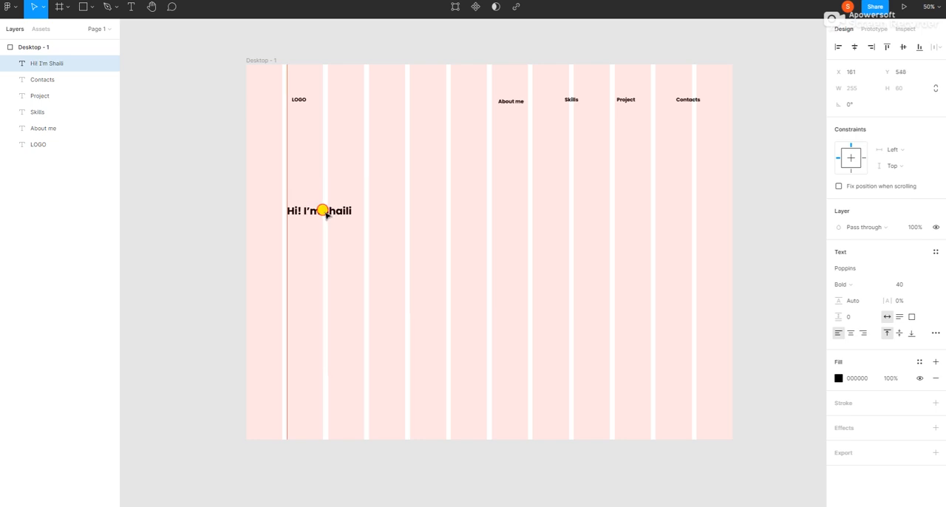
left_click(279, 178)
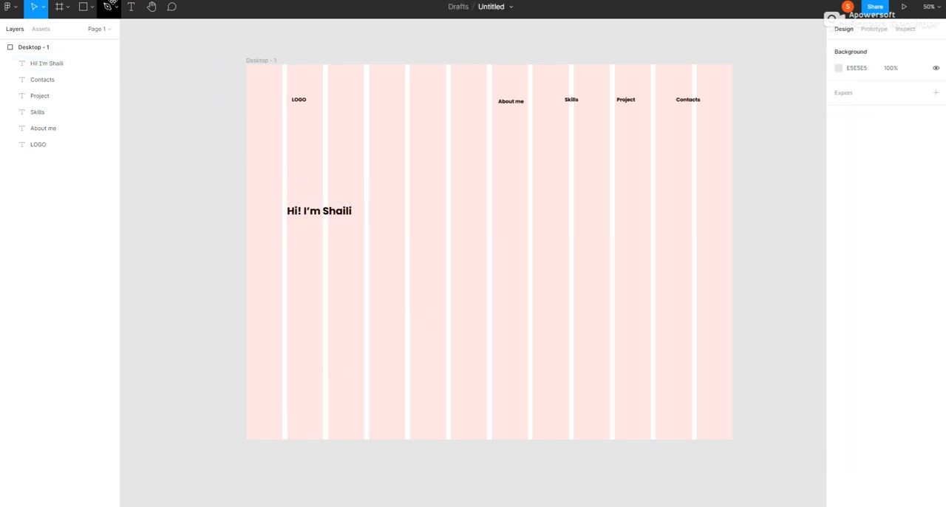
Add the text "Welcome to my site" just above the greeting at about X 202, Y 488.
left_click(131, 7)
left_click(295, 185)
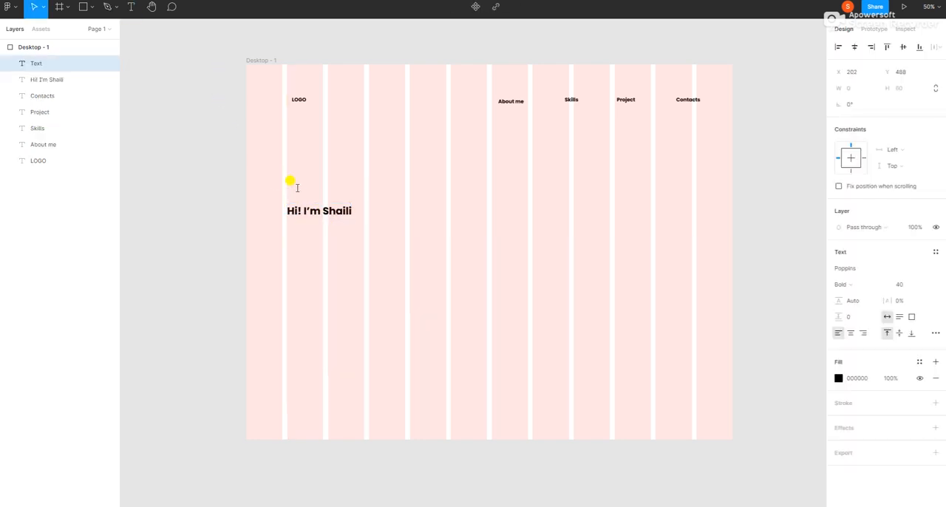
type("Welcome to my site")
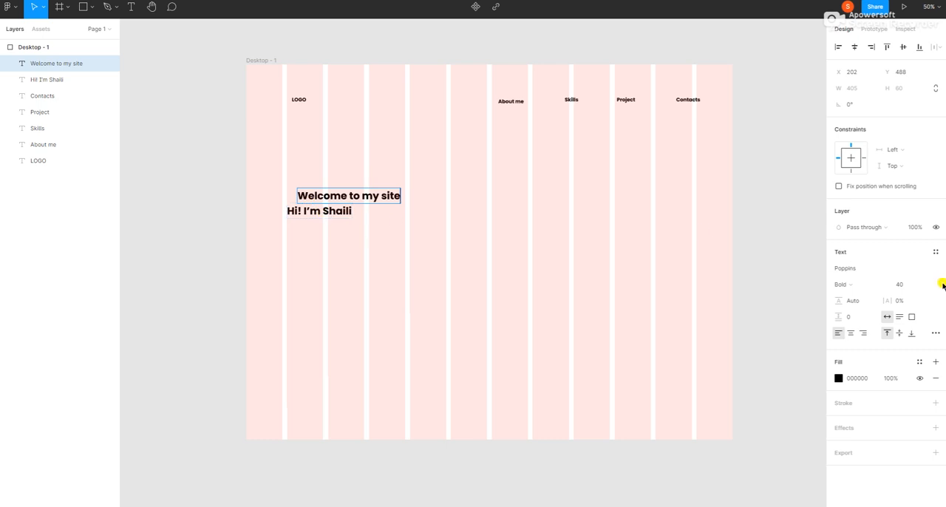
left_click(915, 285)
key("Return")
key("ctrl+z")
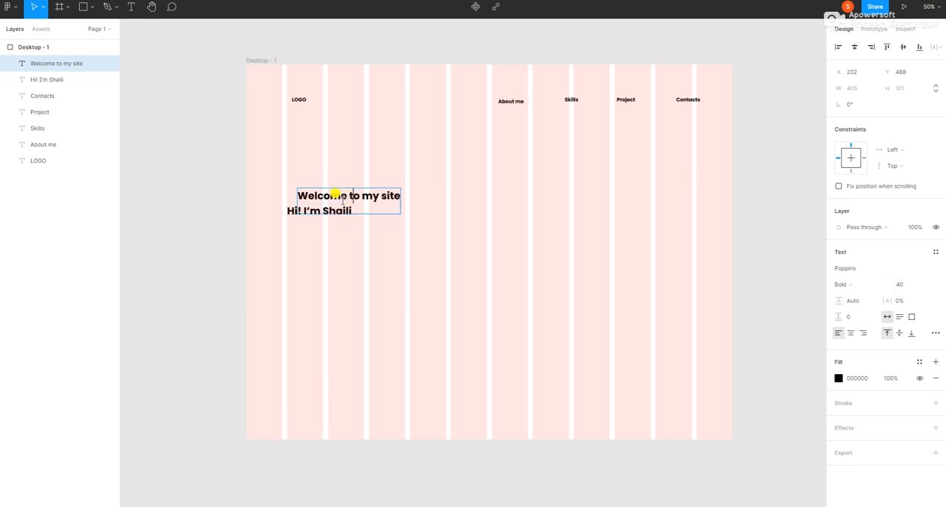
left_click(291, 208)
Set the font size of the whole "Welcome to my site" text to 30.
left_click(303, 195)
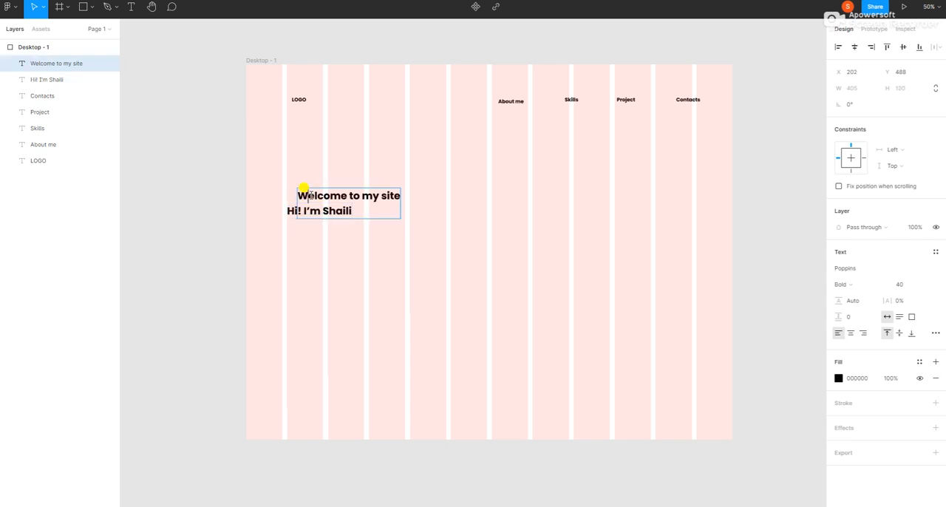
left_click(303, 195)
left_click(901, 286)
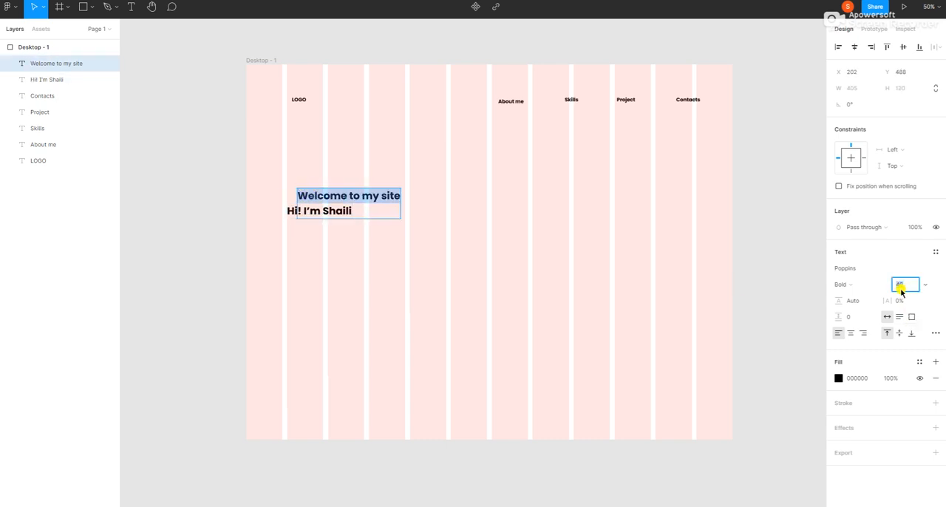
type("30")
key("Return")
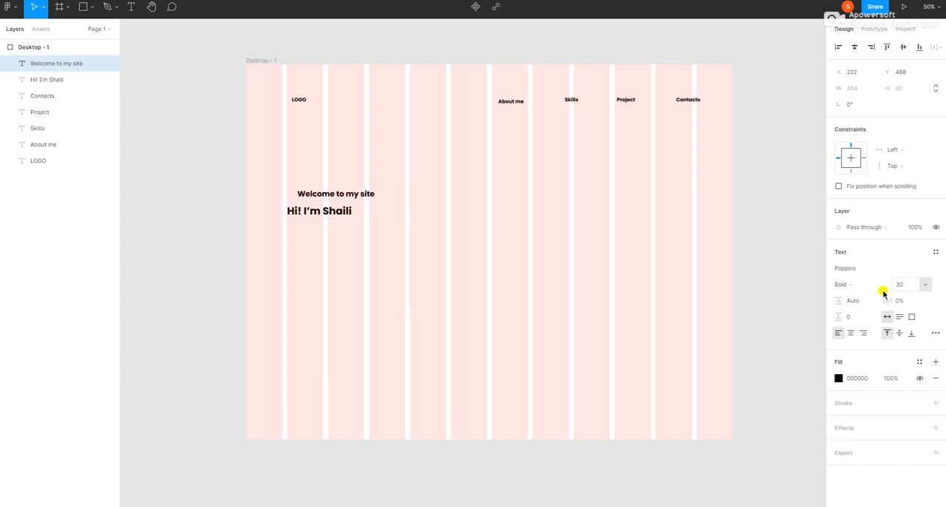
Move "Welcome to my site" to about X 160, Y 498, directly above the greeting, and shorten its text box to about 304 × 50.
double_click(343, 195)
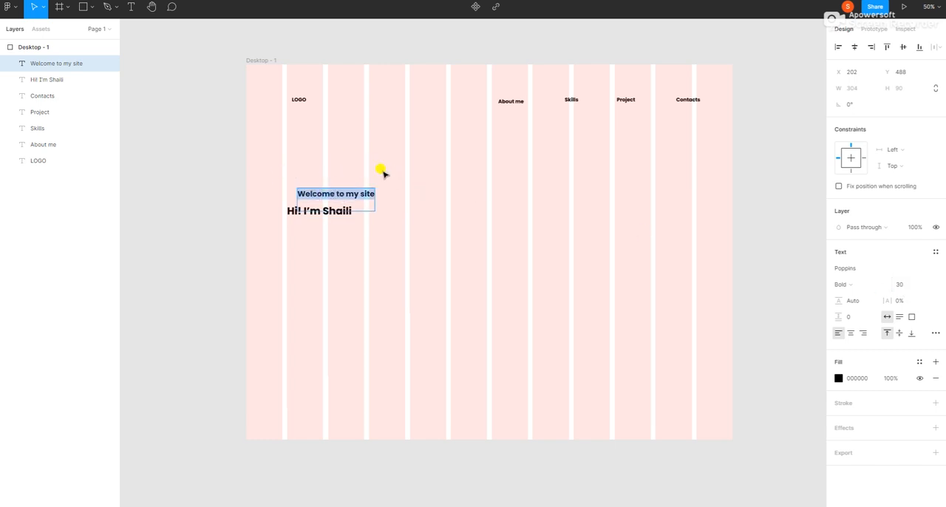
key("Escape")
left_click_drag(336, 196, 326, 193)
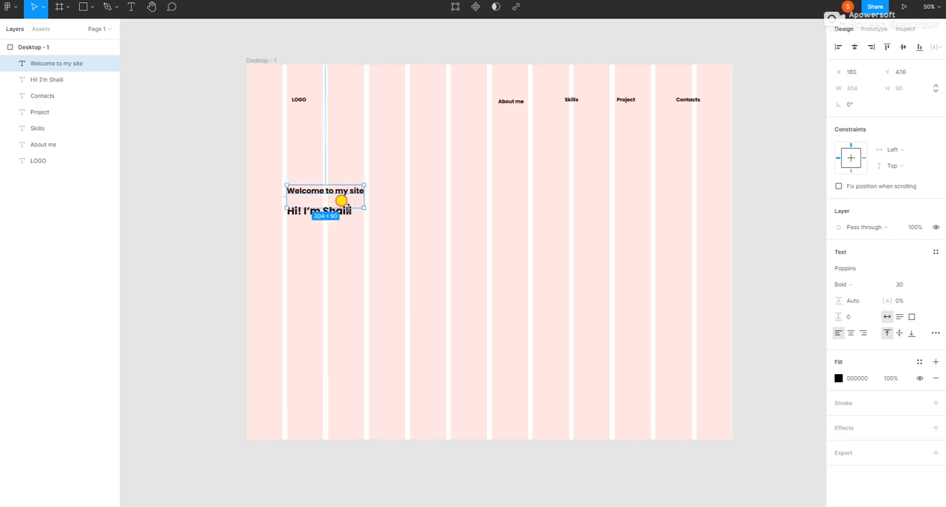
left_click_drag(343, 206, 311, 220)
left_click(309, 166)
left_click(300, 230)
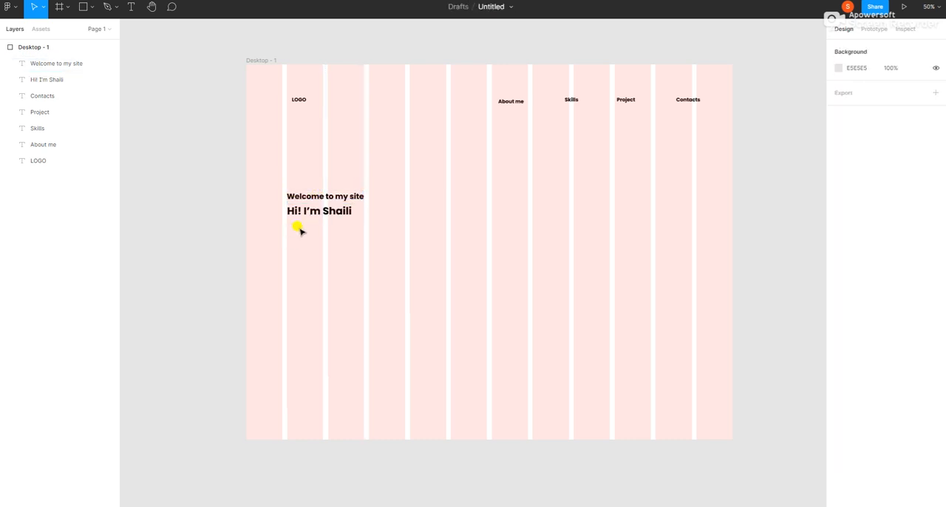
Paste the paragraph starting "Strongly focused on the ability to complete tasks" as new text below the greeting, positioned at about X 160, Y 640.
left_click(130, 6)
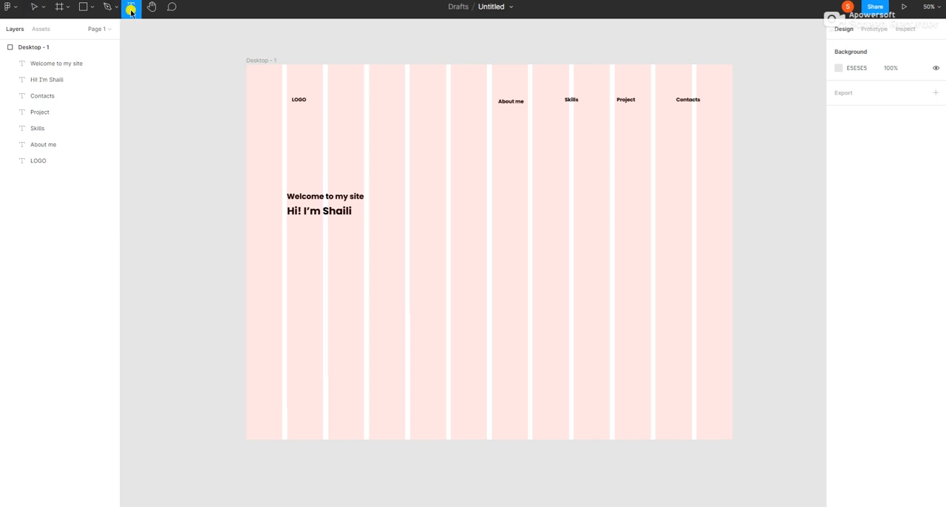
left_click(299, 224)
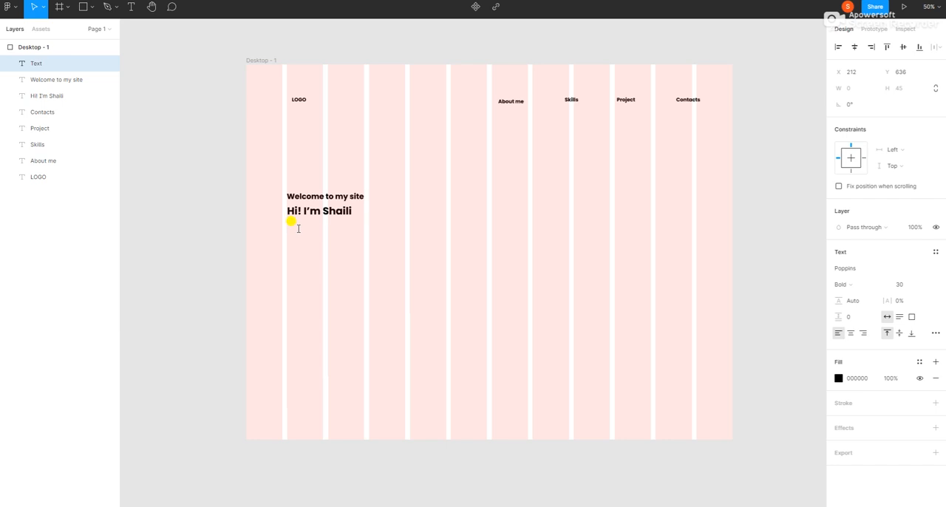
type("Strongly focused on the ability to complete tasks accurately in a fast-paced environment with conflicting  deadlines. Inclined towards learning and self-development")
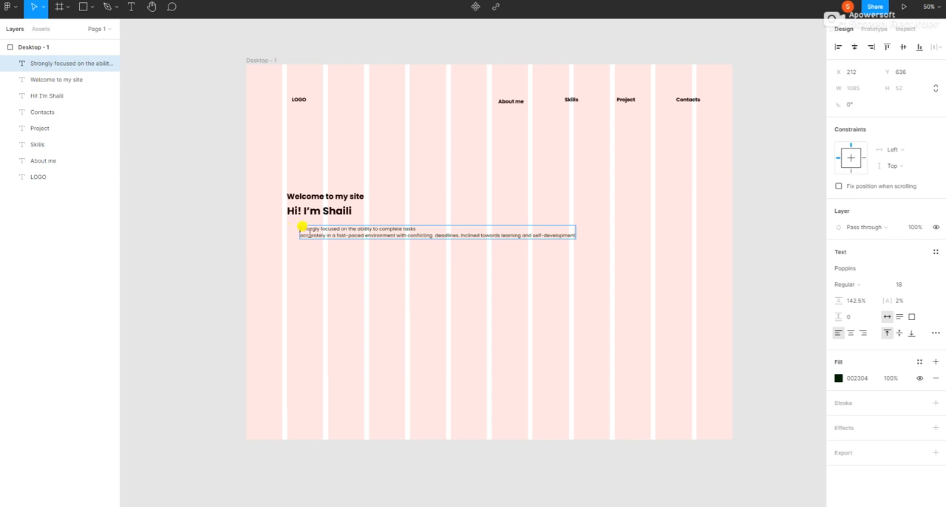
left_click(54, 65)
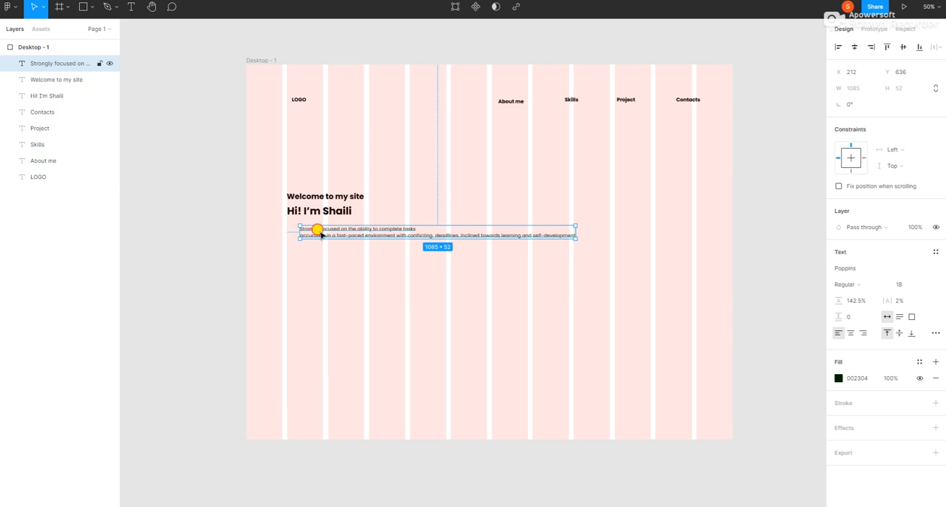
left_click_drag(320, 234, 308, 232)
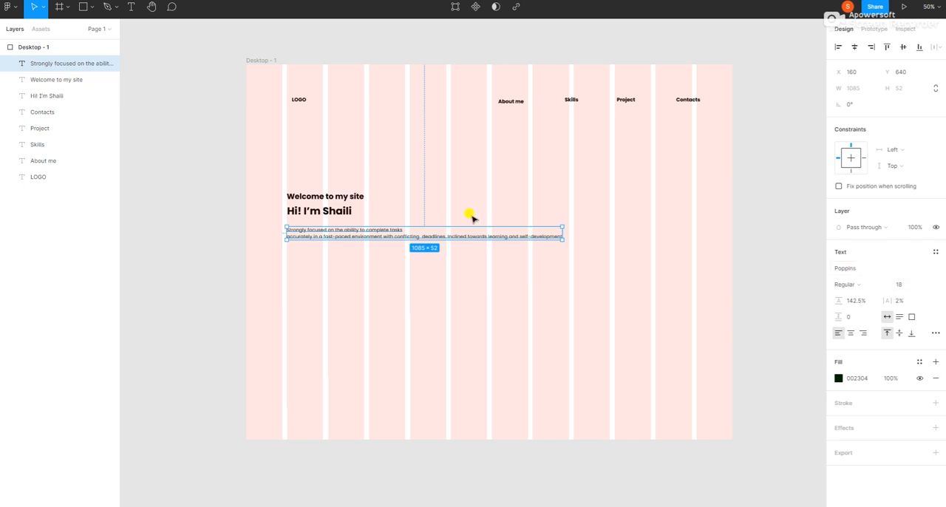
Break the paragraph into four lines, splitting its long line after "with" and after "learning", and remove the space before "conflicting".
double_click(394, 237)
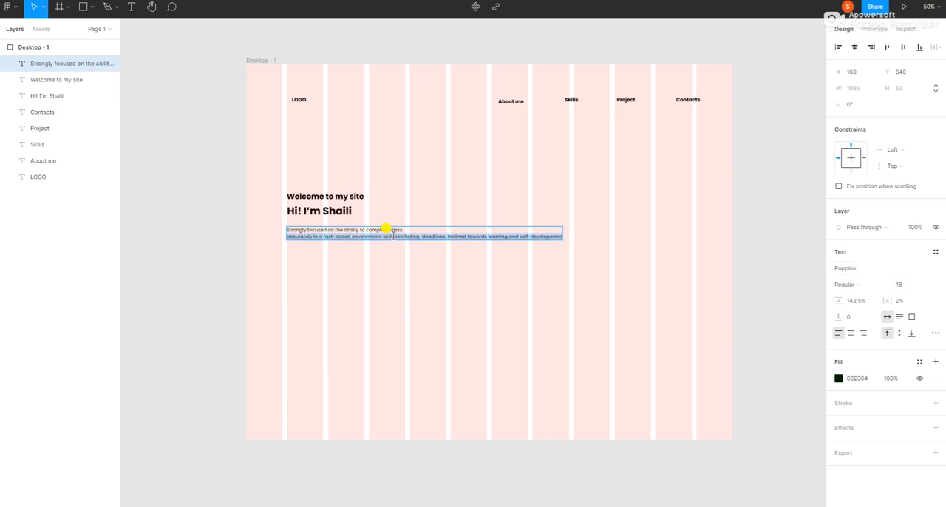
left_click(393, 236)
key("Return")
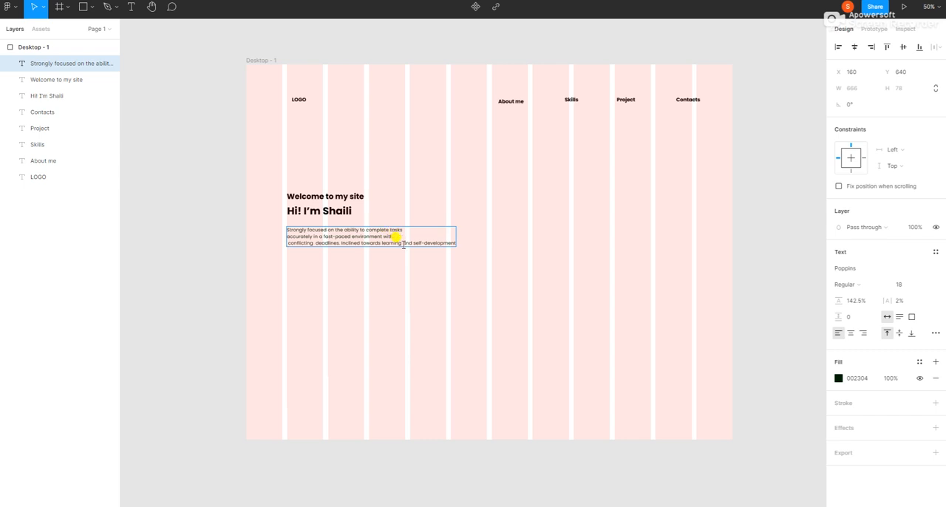
key("Delete")
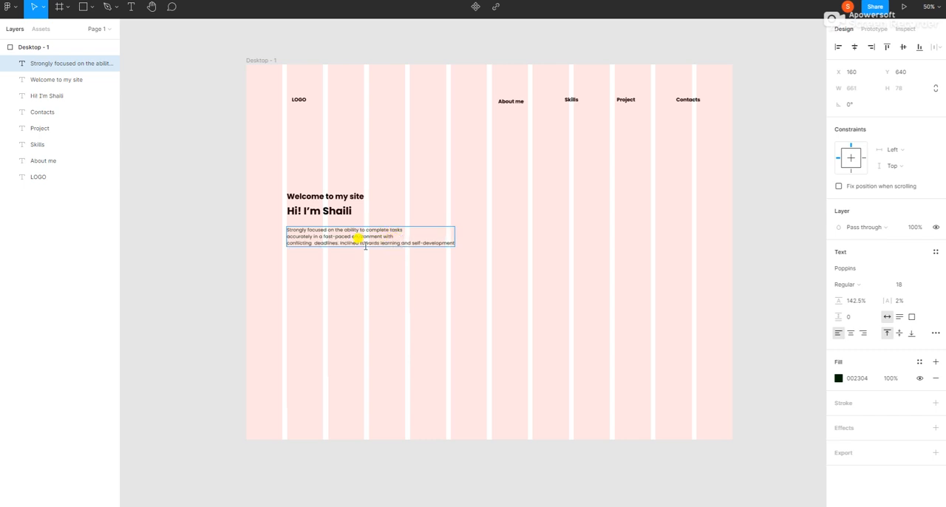
left_click(473, 253)
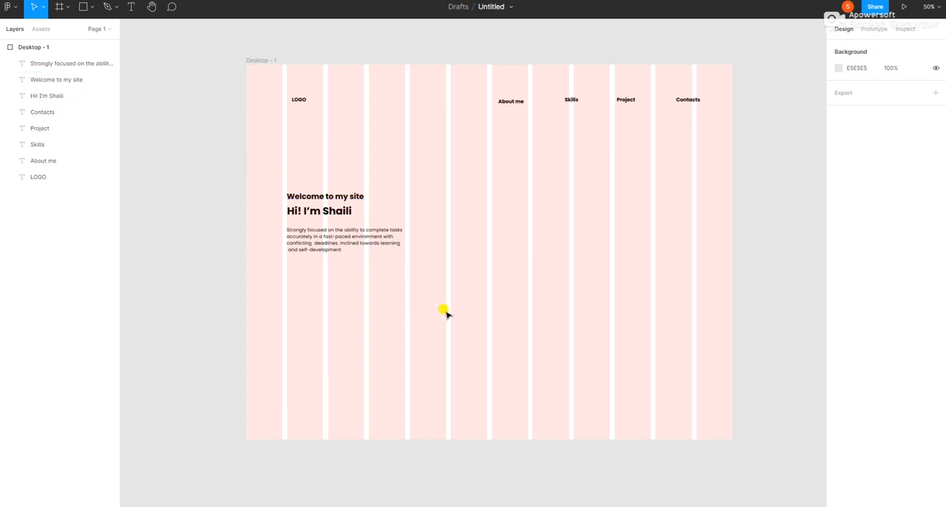
left_click(325, 242)
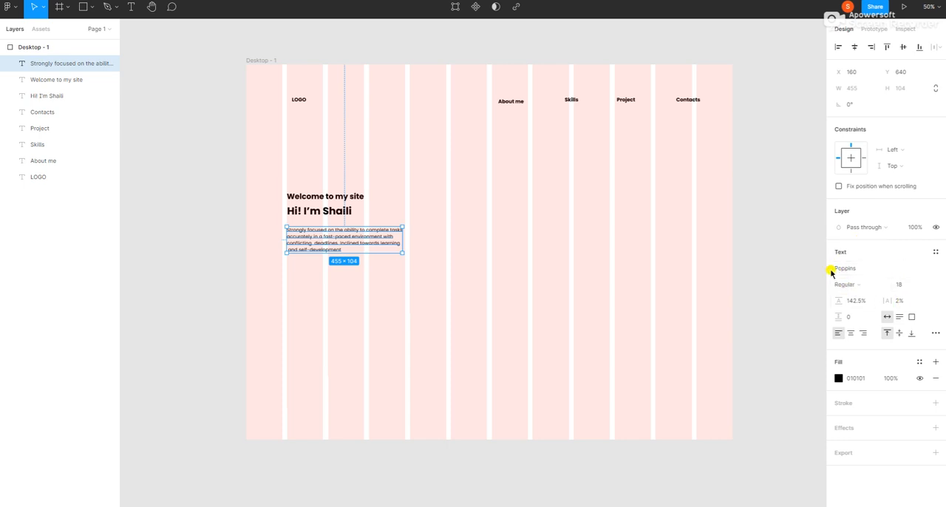
Set the font size of the greeting text to 60.
left_click(305, 213)
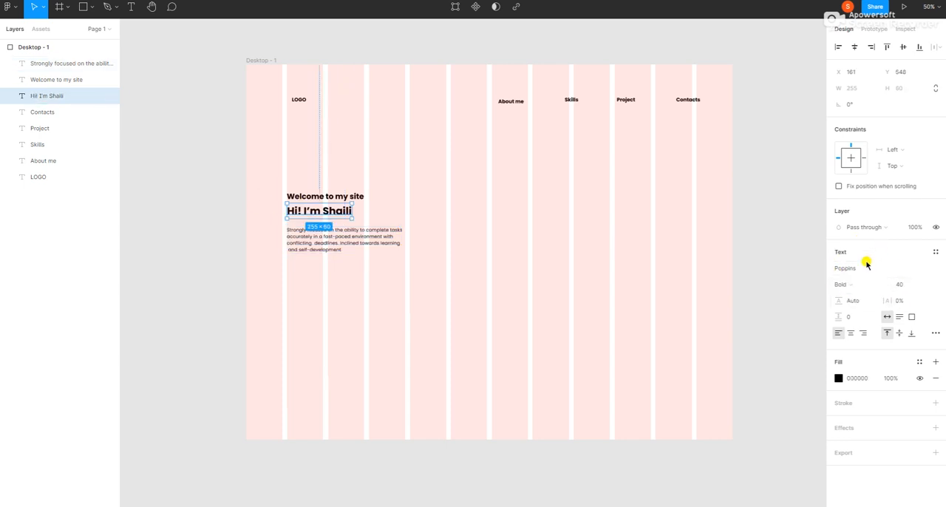
left_click(903, 285)
type("60")
key("Return")
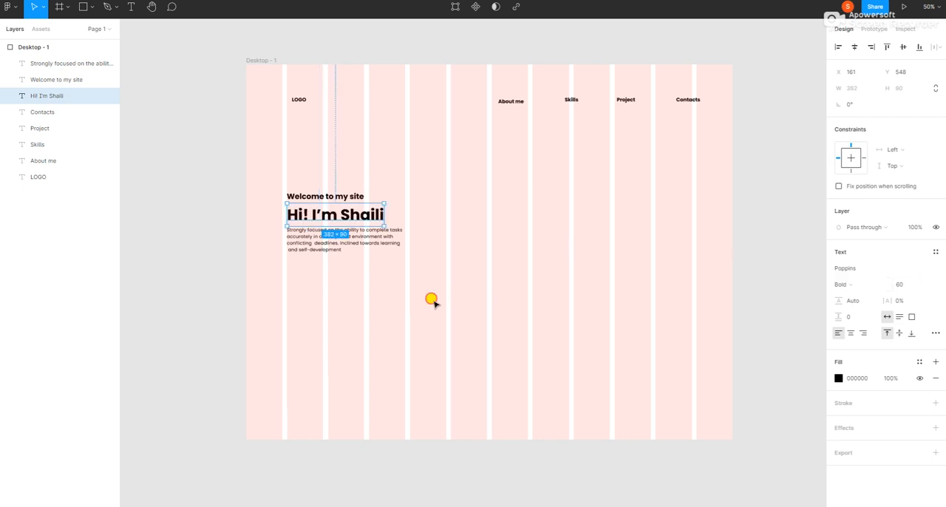
left_click(429, 270)
Set the font weight of the "Welcome to my site" text to Medium.
left_click(329, 196)
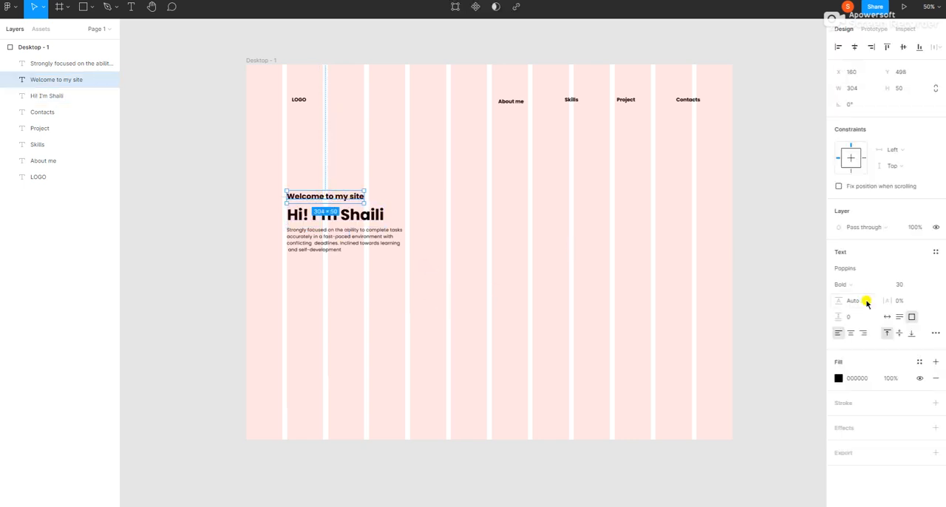
left_click(843, 284)
left_click(851, 256)
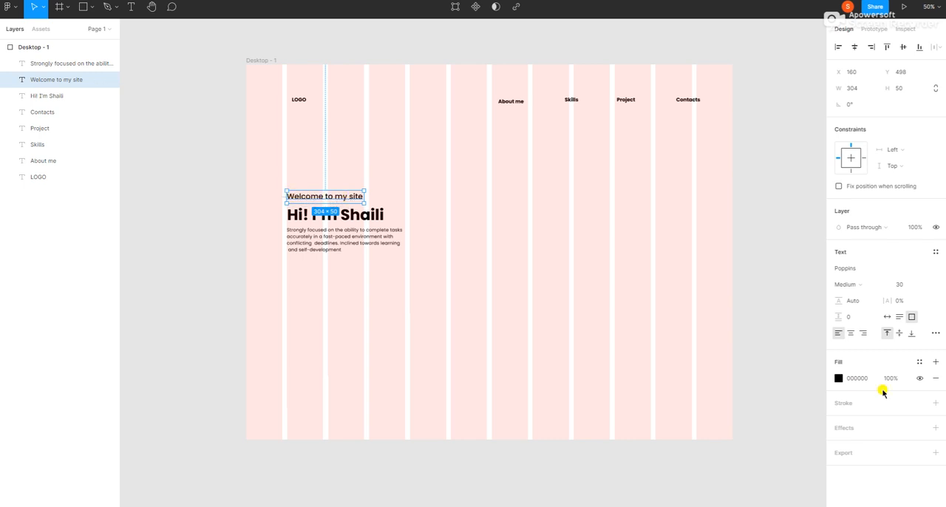
Set the fill of the "Welcome to my site" text to FB8500 and lower the fill's opacity.
left_click(856, 378)
type("FFA500")
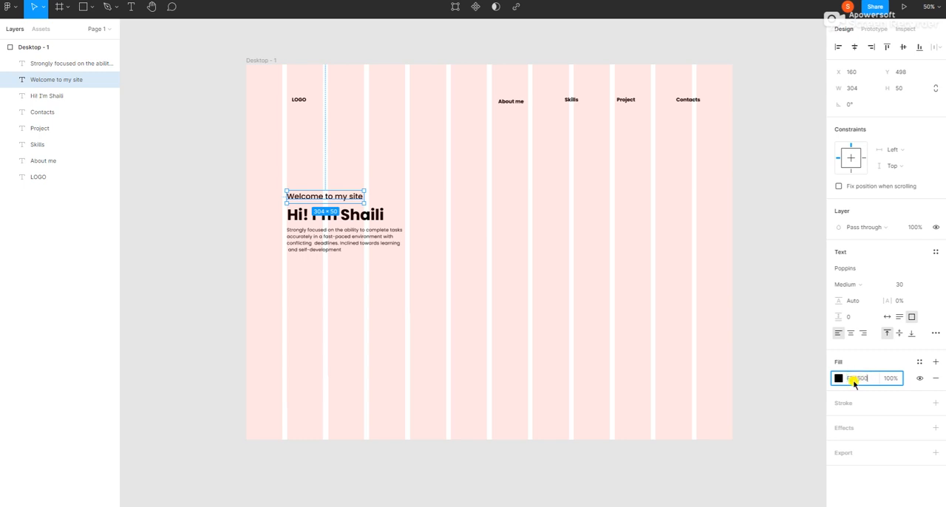
key("Return")
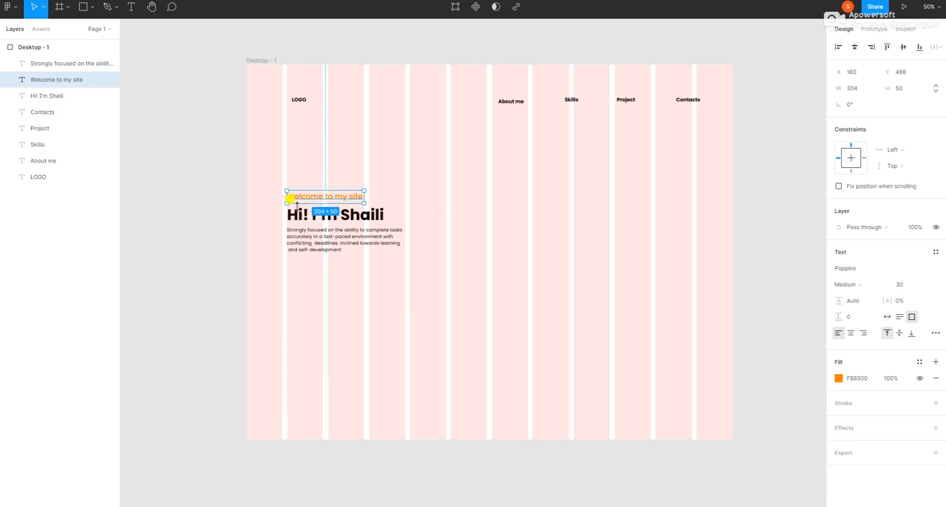
left_click(890, 378)
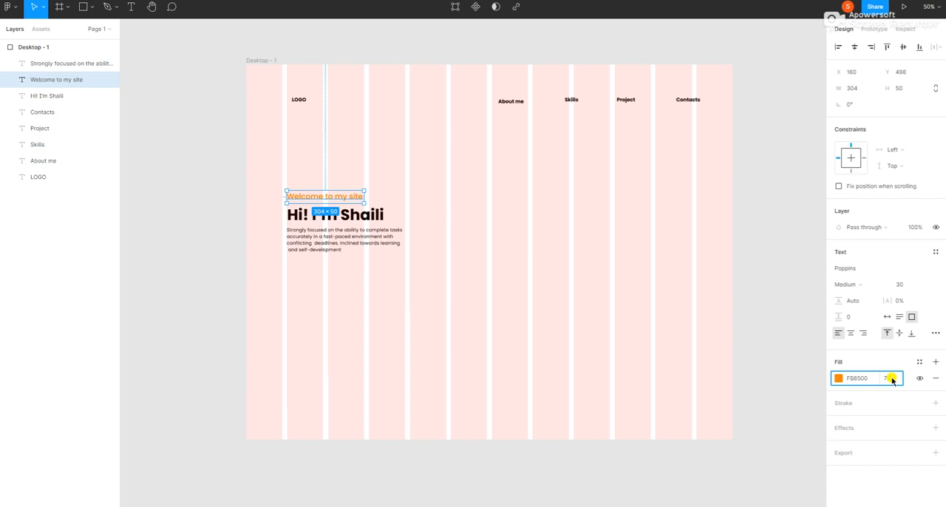
key("Return")
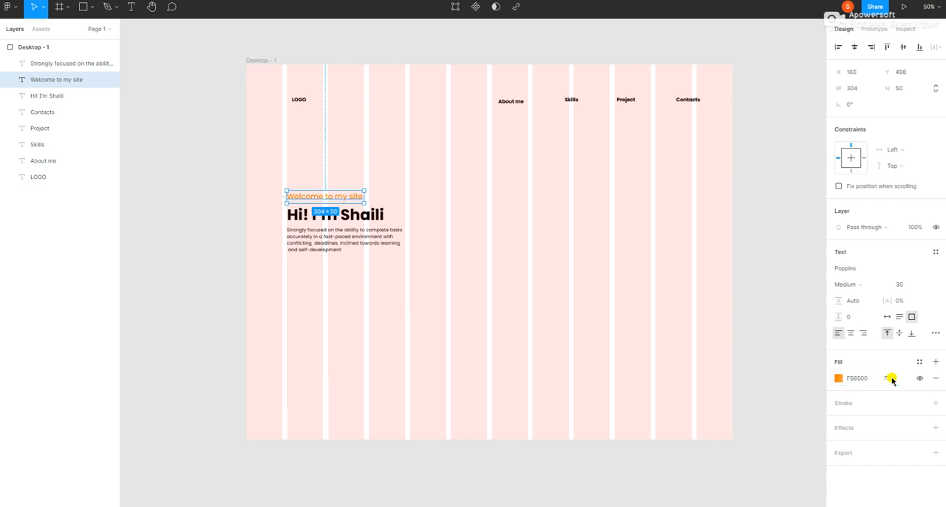
left_click(368, 291)
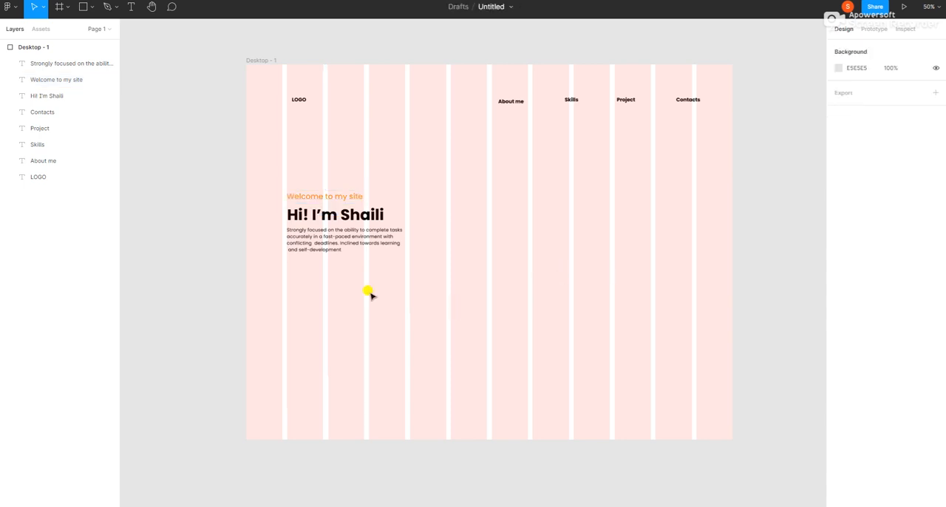
Set the fill of only the first name in the greeting text to FB8500.
double_click(363, 215)
left_click(345, 215)
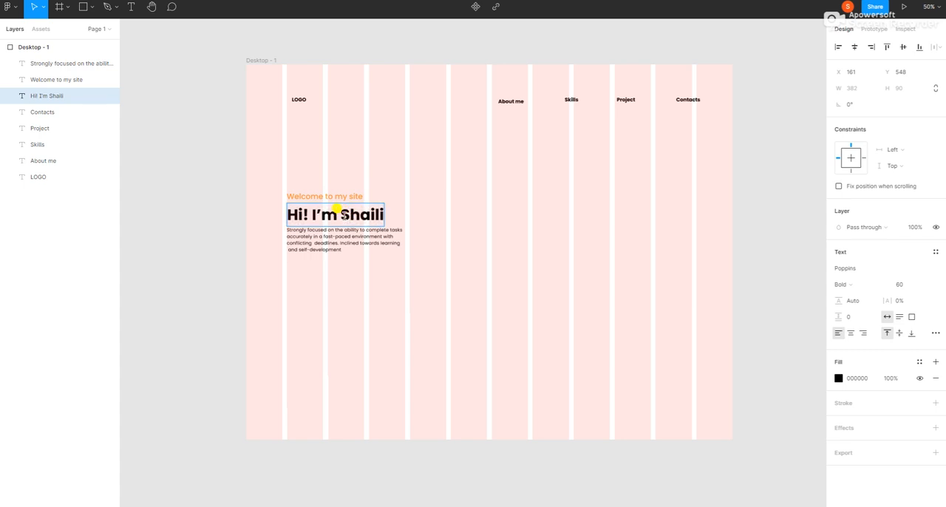
left_click_drag(342, 214, 385, 215)
left_click(854, 379)
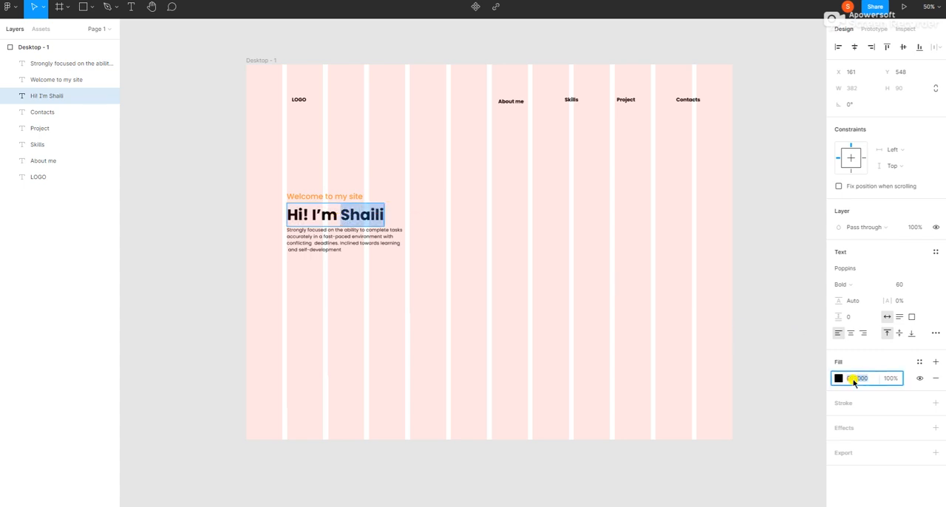
key("BackSpace")
key("Return")
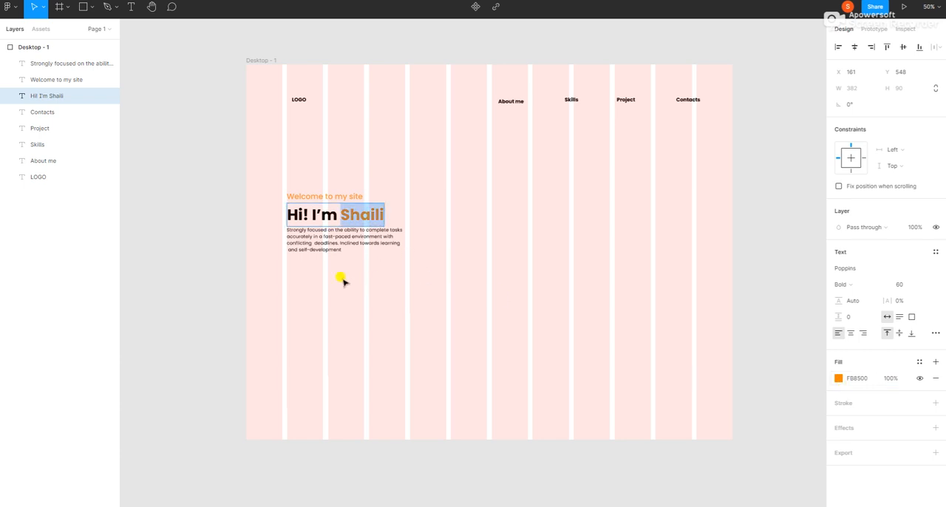
key("Escape")
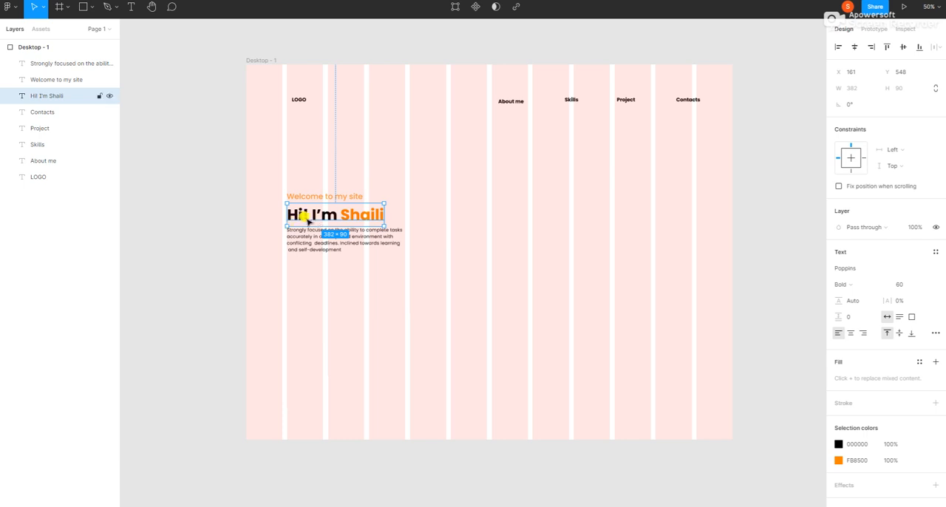
key("Escape")
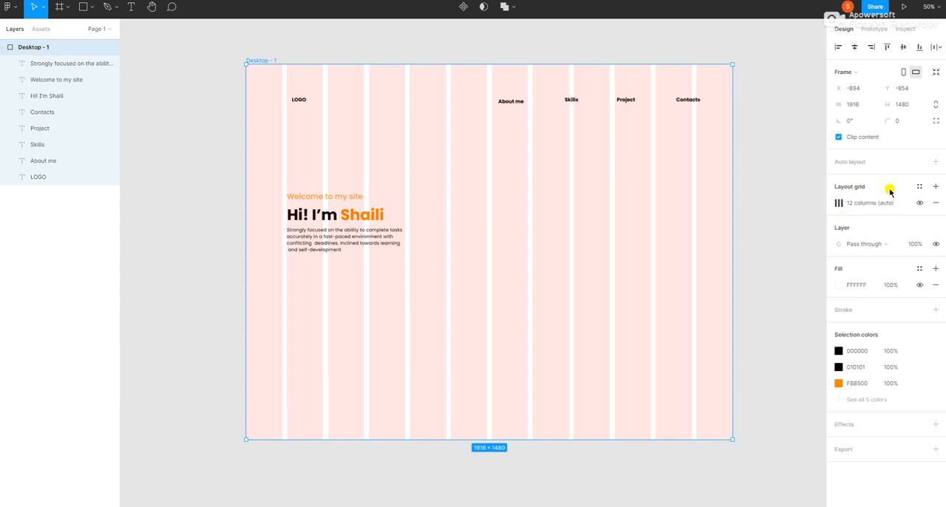
Hide the 12-column layout grid of the Desktop - 1 frame.
left_click(917, 204)
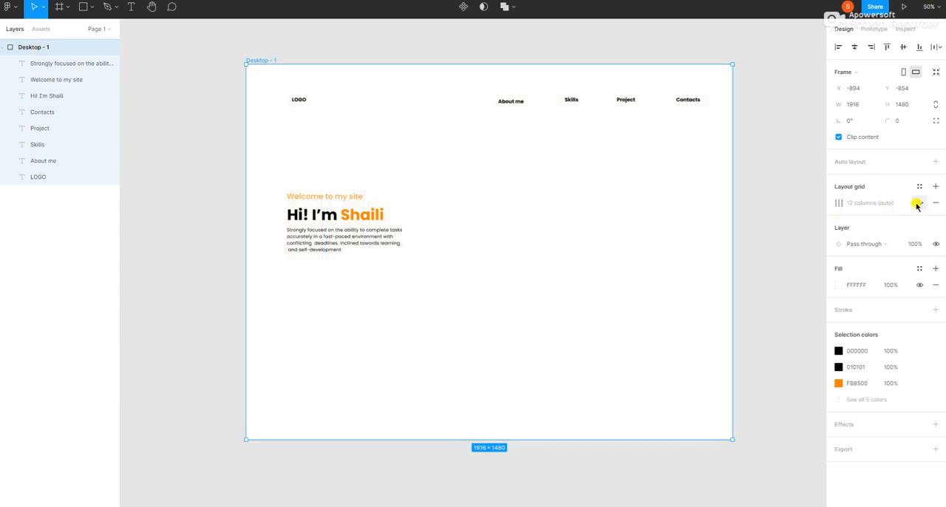
left_click(917, 204)
left_click(918, 205)
left_click(918, 204)
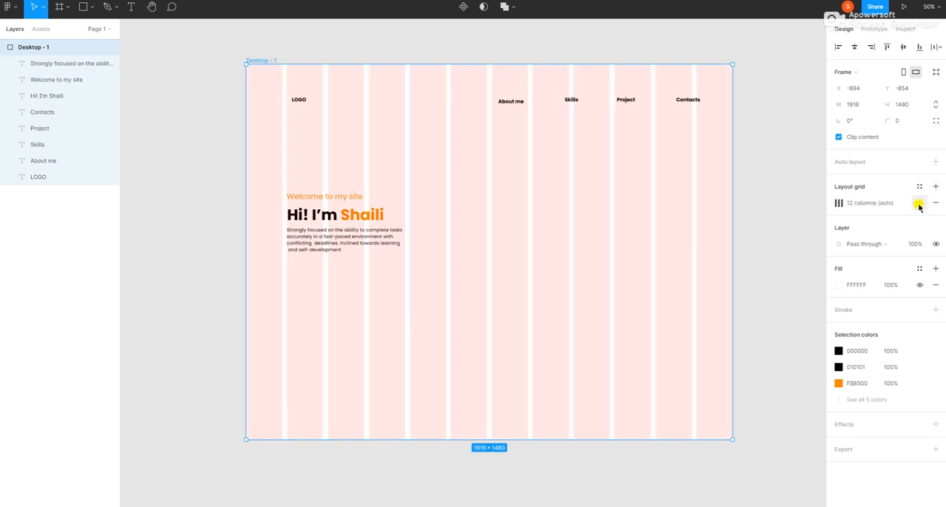
left_click(918, 205)
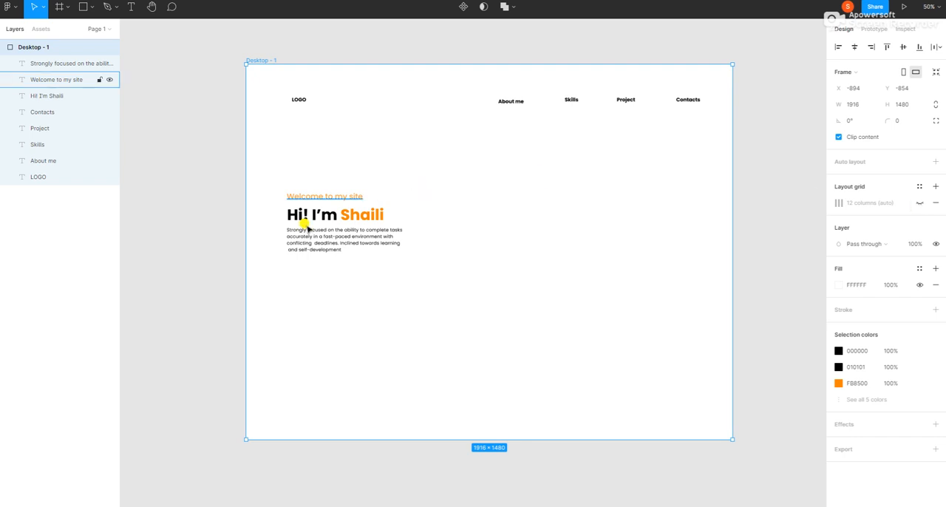
Set the fill of only the "Hi! I'm" part of the greeting text to 023047.
mouse_move(312, 238)
left_mouse_down()
mouse_move(314, 248)
mouse_move(313, 239)
left_mouse_up()
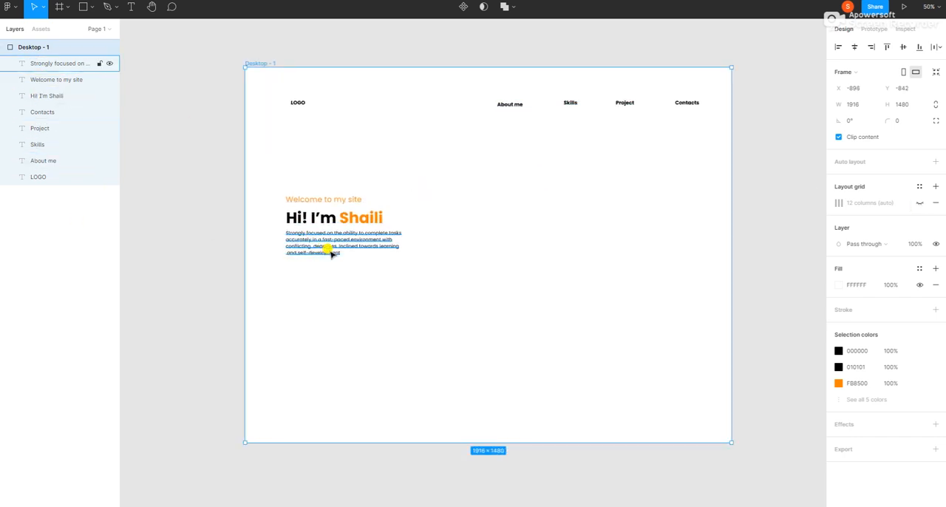
left_click(300, 218)
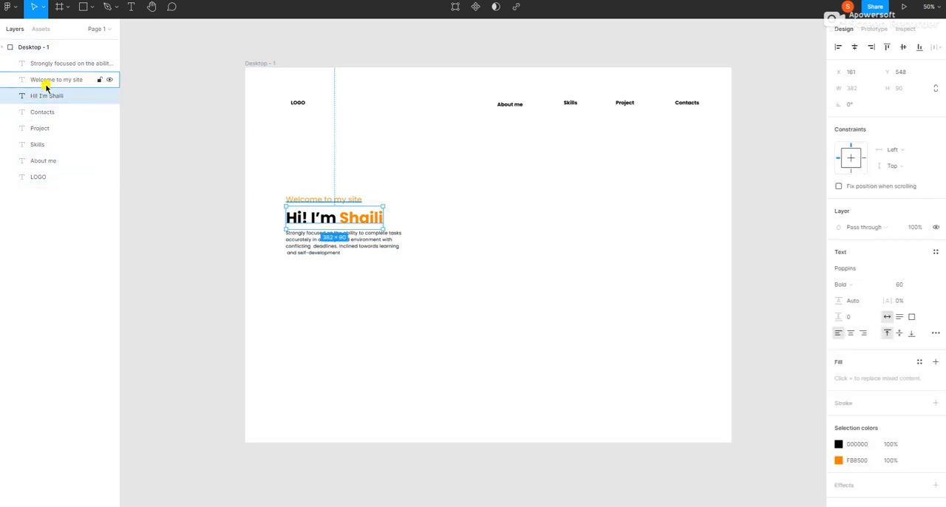
double_click(290, 218)
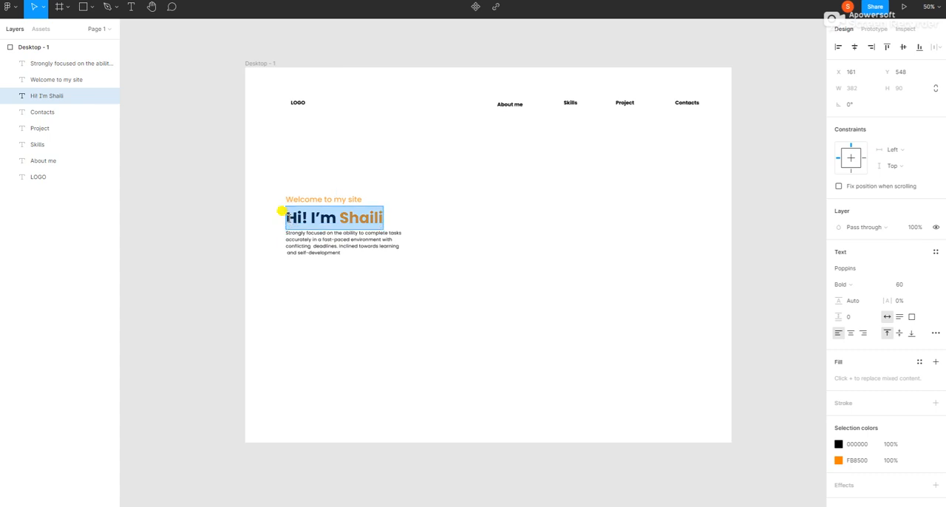
left_click(290, 218)
left_click_drag(337, 222, 280, 219)
left_click(851, 378)
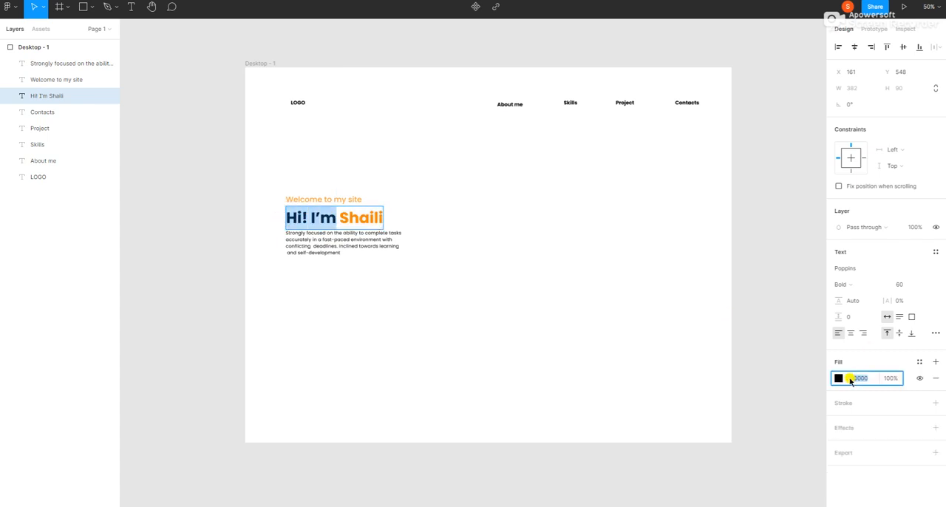
type("023047")
key("Return")
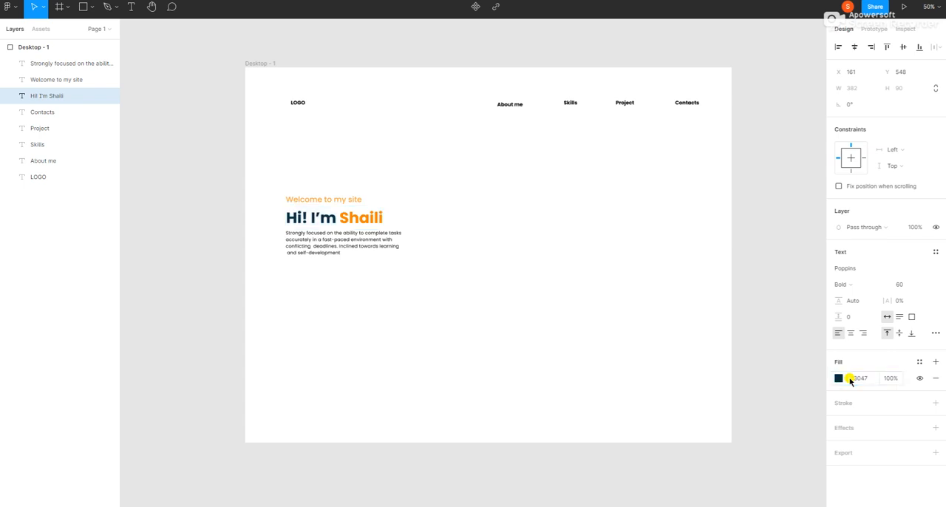
Set the fill of the whole introductory paragraph text to 023047.
triple_click(304, 245)
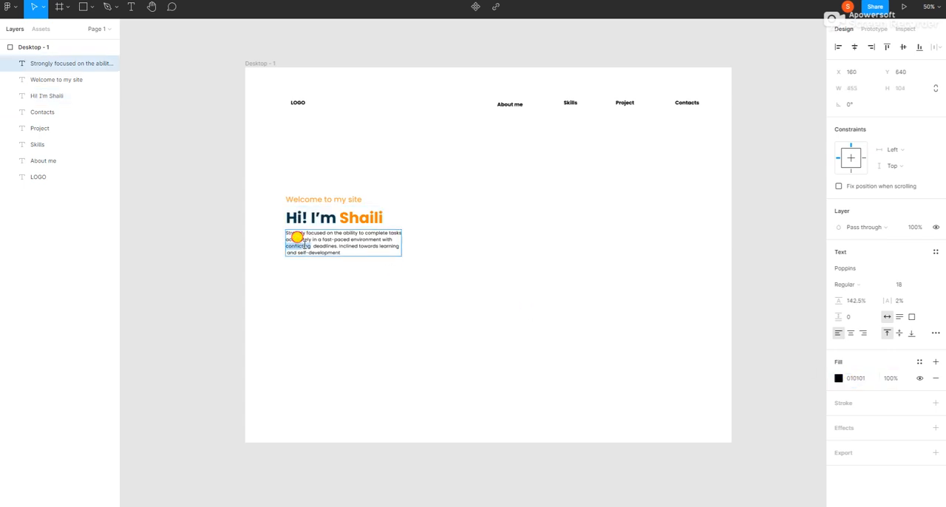
left_click_drag(349, 252, 293, 234)
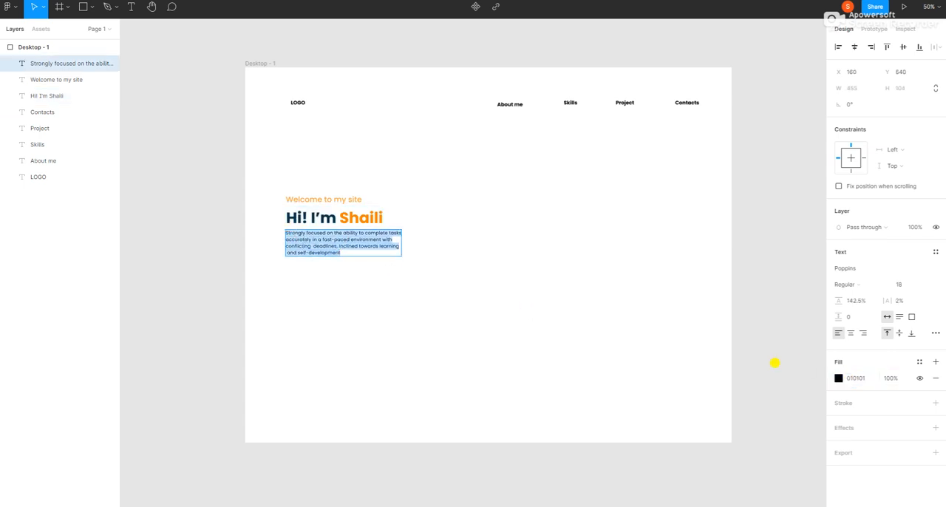
left_click(861, 379)
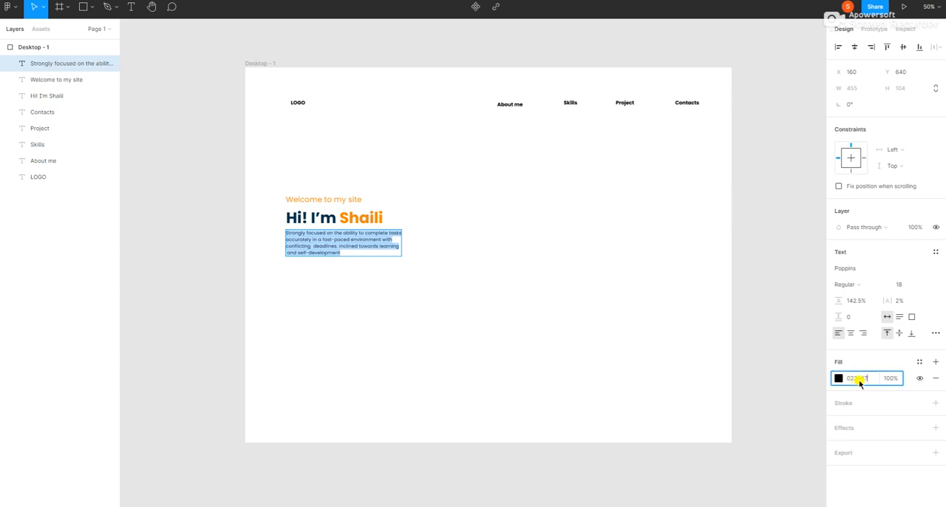
type("023047")
key("Return")
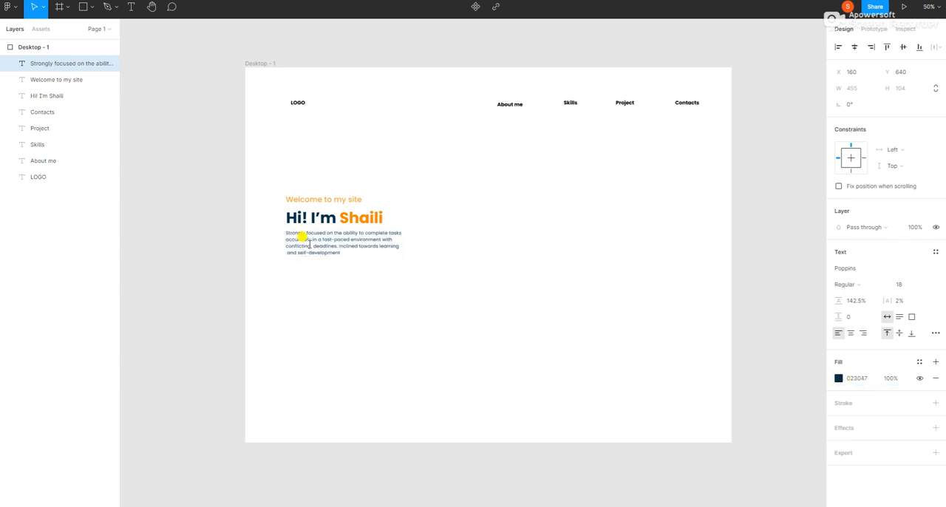
Move the welcome line, greeting and paragraph slightly lower in the frame, aligned on a common left edge.
key("Escape")
left_click_drag(311, 239, 318, 208)
left_click(316, 219)
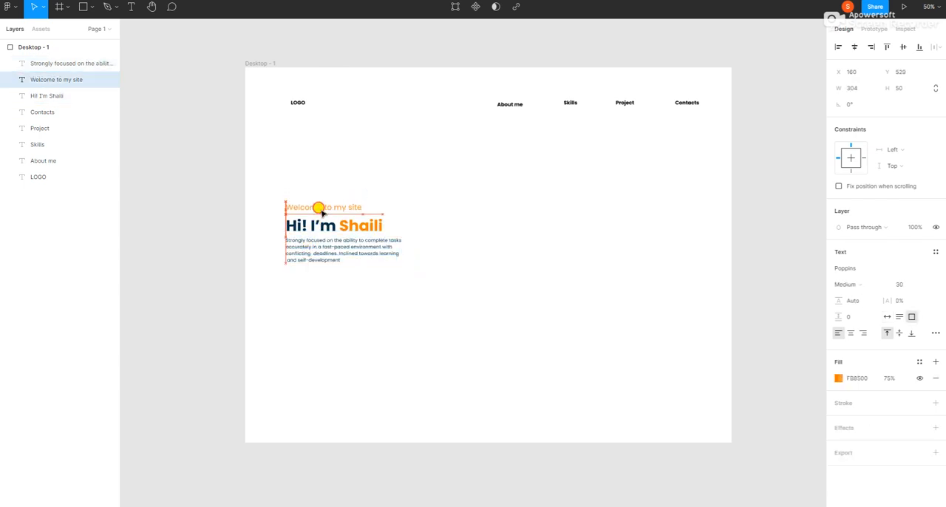
Set the alignment of the introductory paragraph text to justified.
left_click(313, 250)
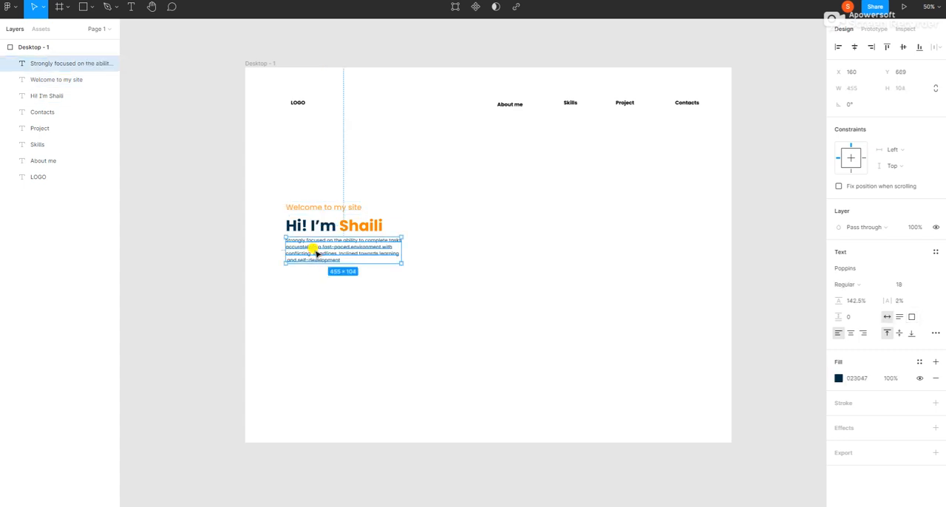
double_click(311, 253)
key("Escape")
left_click(935, 333)
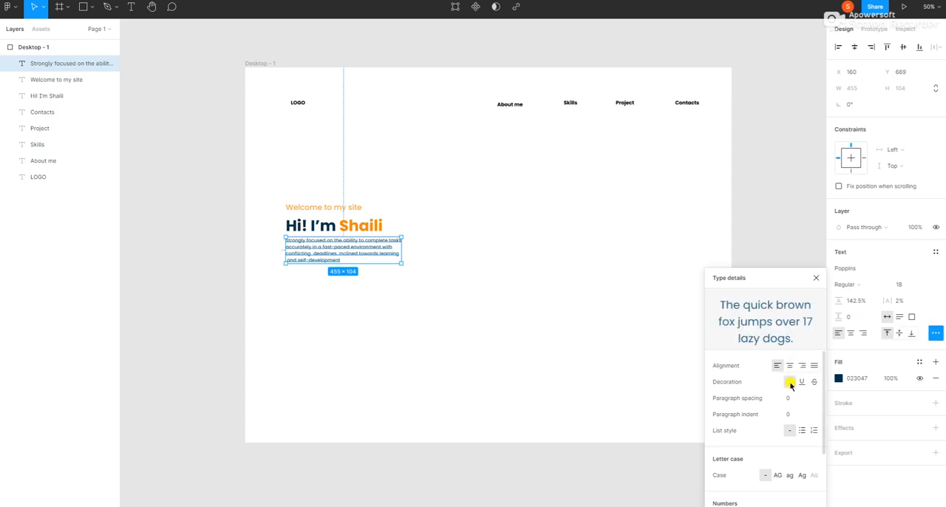
left_click(814, 365)
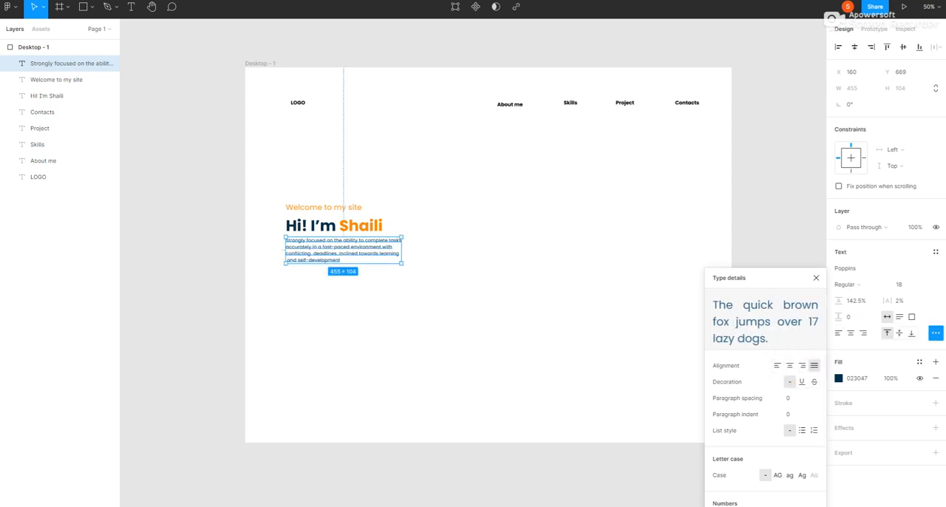
left_click(815, 277)
double_click(357, 254)
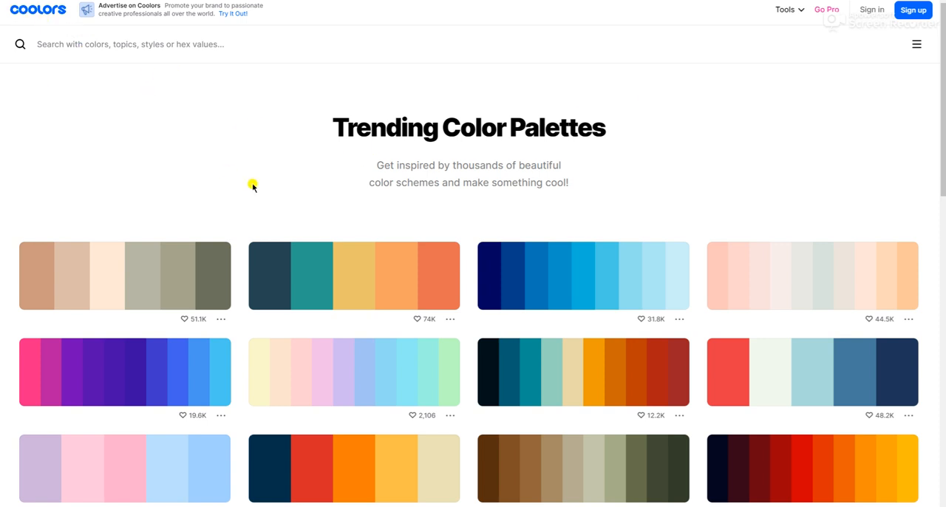
Browse the trending color palettes on the Coolors website for a scheme combining blues and oranges.
scroll(259, 183, "down", 3)
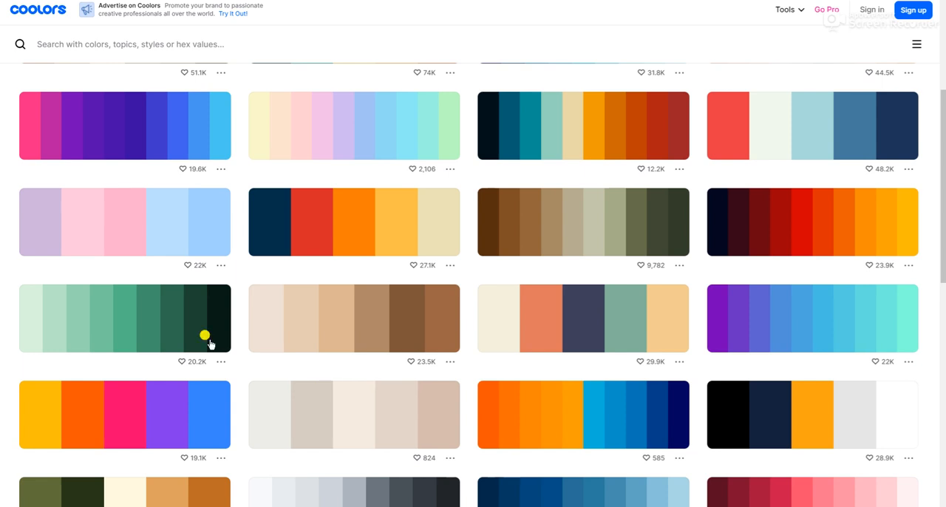
scroll(402, 320, "up", 3)
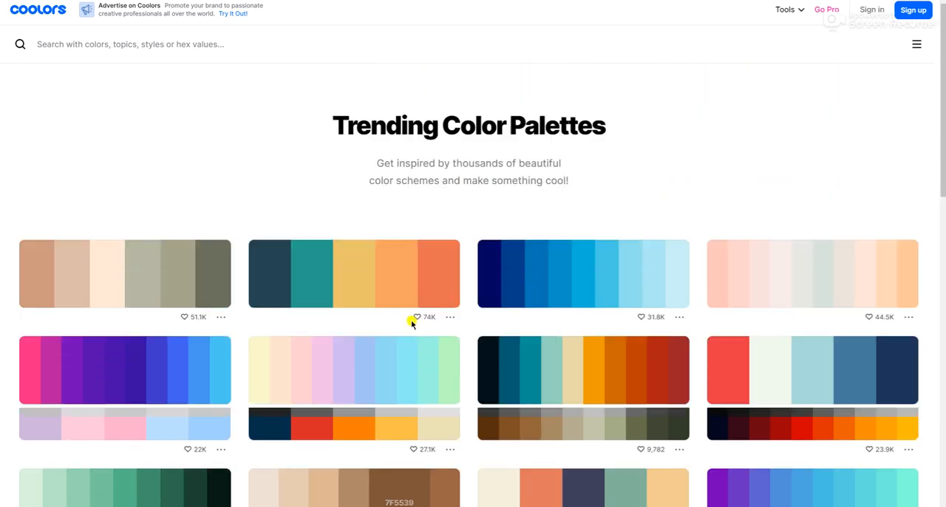
scroll(414, 321, "down", 5)
scroll(425, 325, "up", 1)
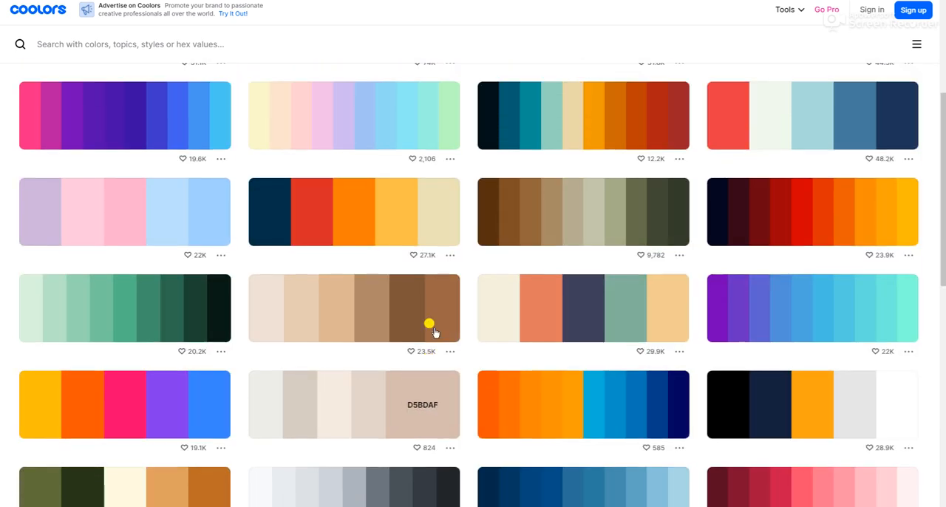
scroll(435, 333, "up", 4)
scroll(435, 333, "down", 9)
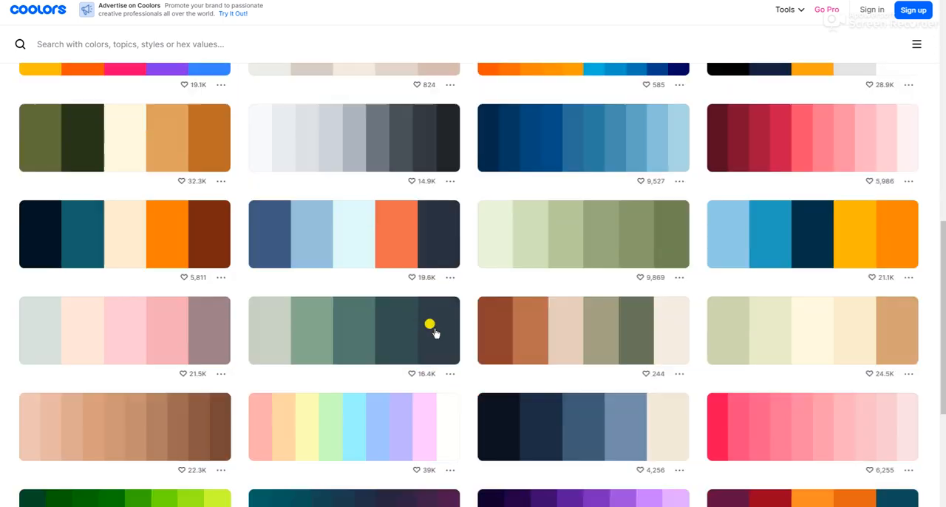
scroll(434, 333, "down", 1)
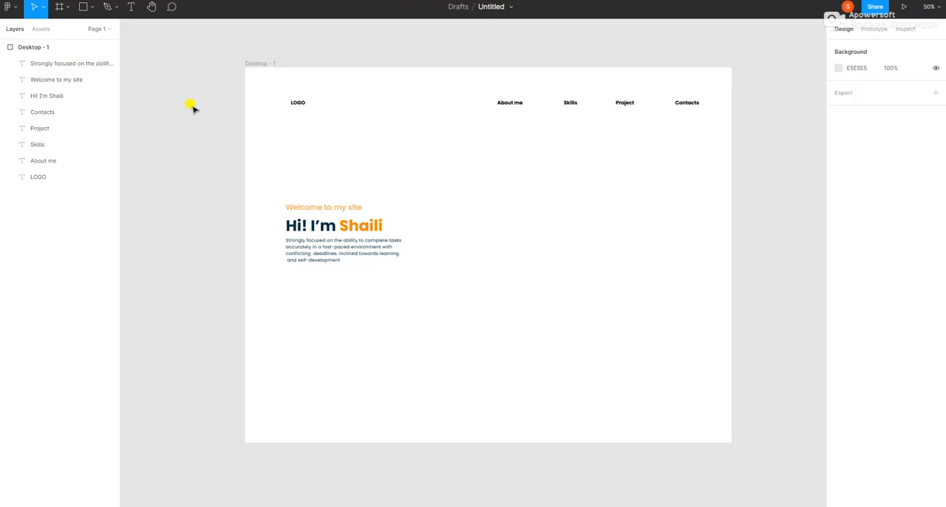
Draw a rectangle about 142 × 92 on the canvas just above the left end of the Desktop - 1 frame.
left_click(92, 7)
left_click(88, 31)
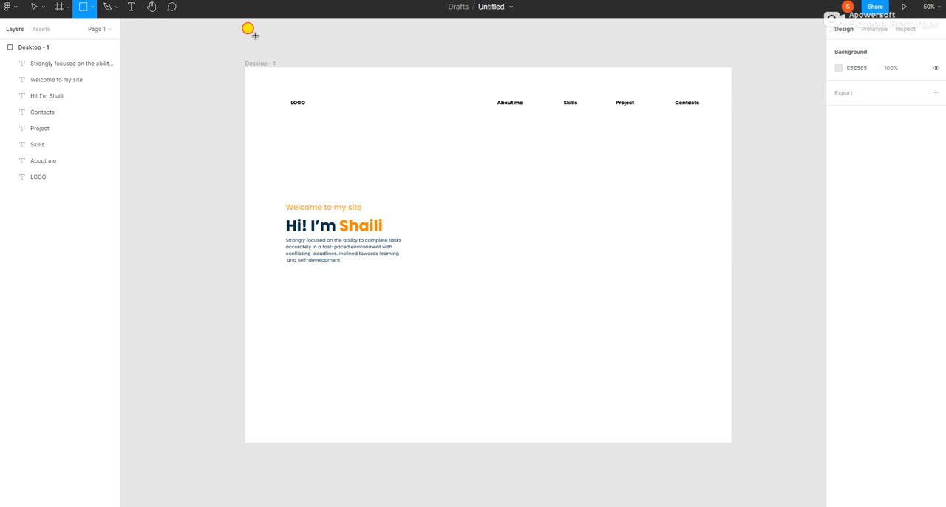
left_click_drag(250, 33, 287, 56)
Duplicate the rectangle four times and line up the copies in a row beside it above the frame.
right_click(272, 44)
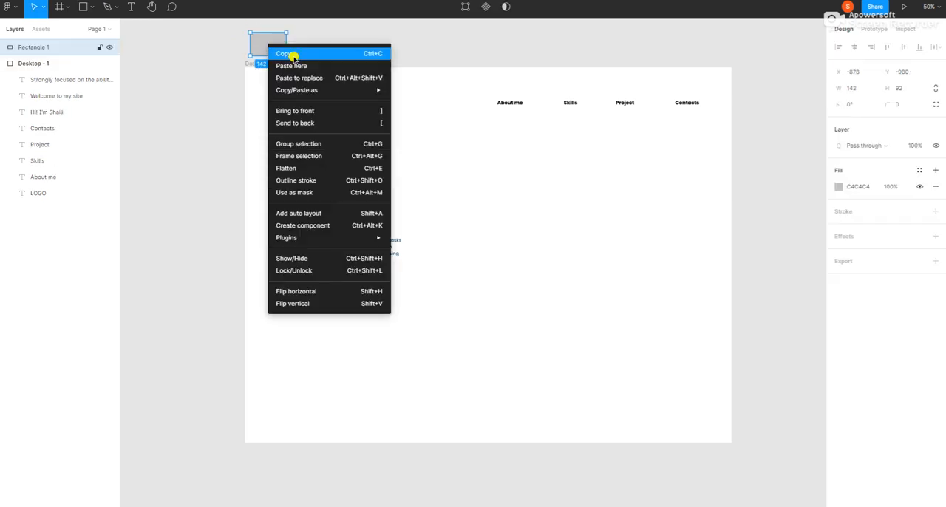
left_click(292, 55)
right_click(317, 42)
left_click(328, 46)
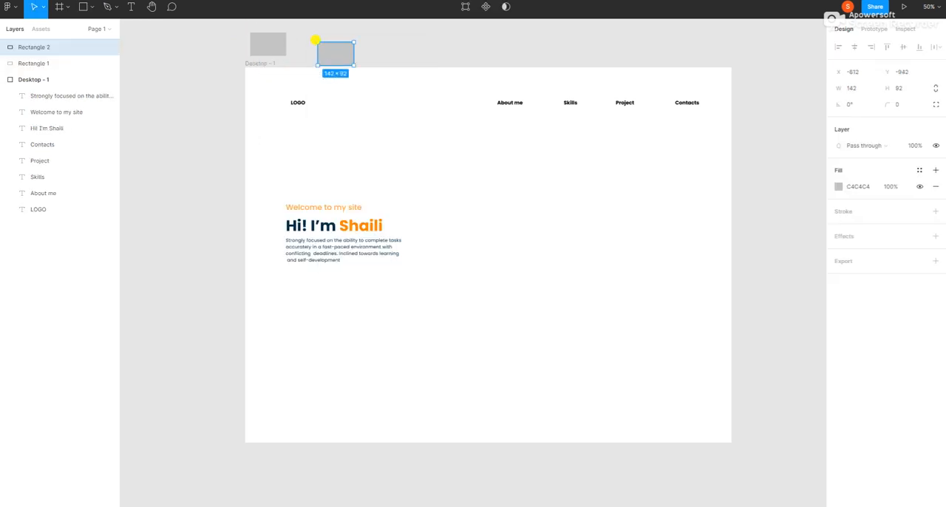
left_click_drag(334, 50, 393, 45)
right_click(313, 43)
left_click(323, 59)
right_click(341, 41)
left_click(349, 60)
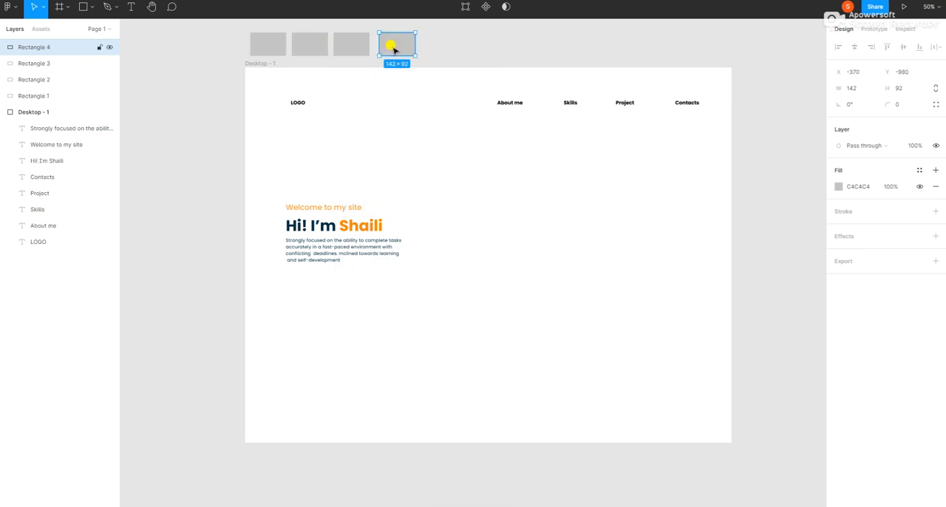
right_click(392, 45)
left_click(401, 67)
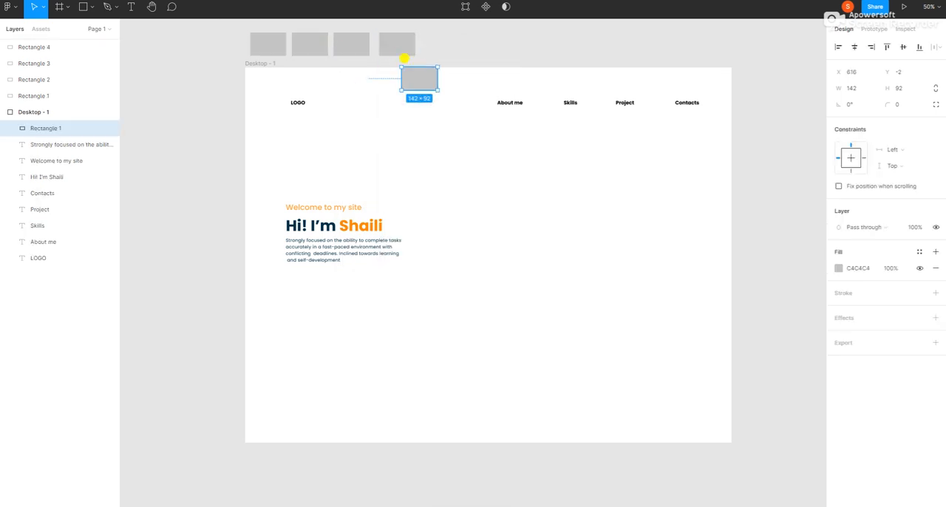
left_click_drag(414, 77, 431, 42)
Copy the light blue of the blue and orange palette from Coolors and set the first rectangle's fill to 8ECAE6 in Figma.
left_click(205, 40)
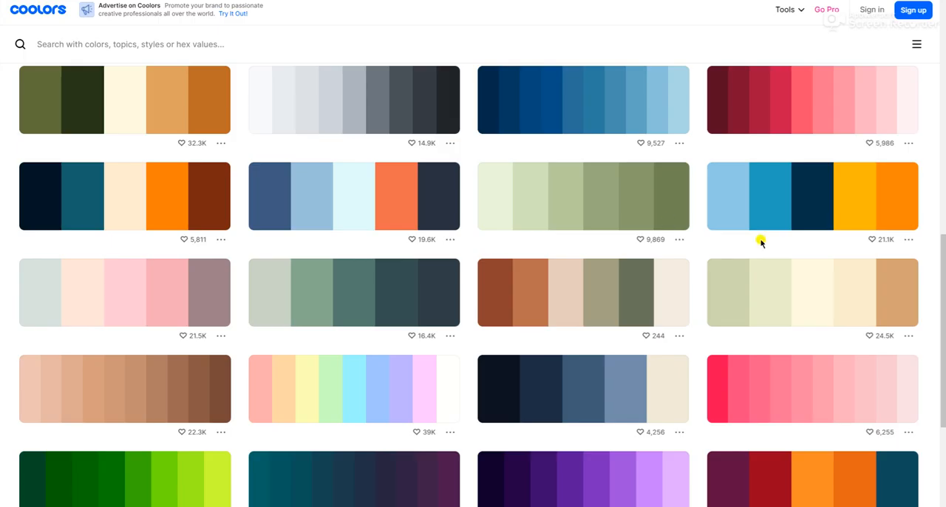
left_click(728, 198)
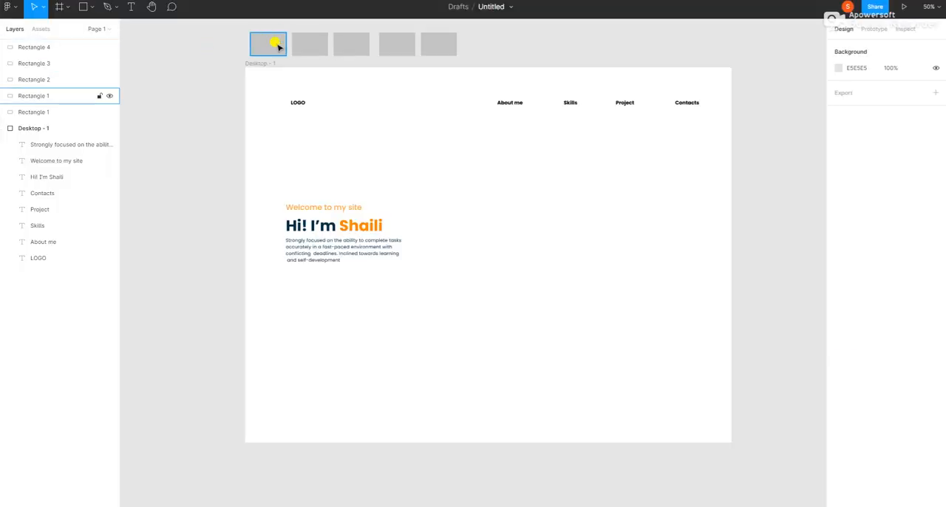
left_click(270, 44)
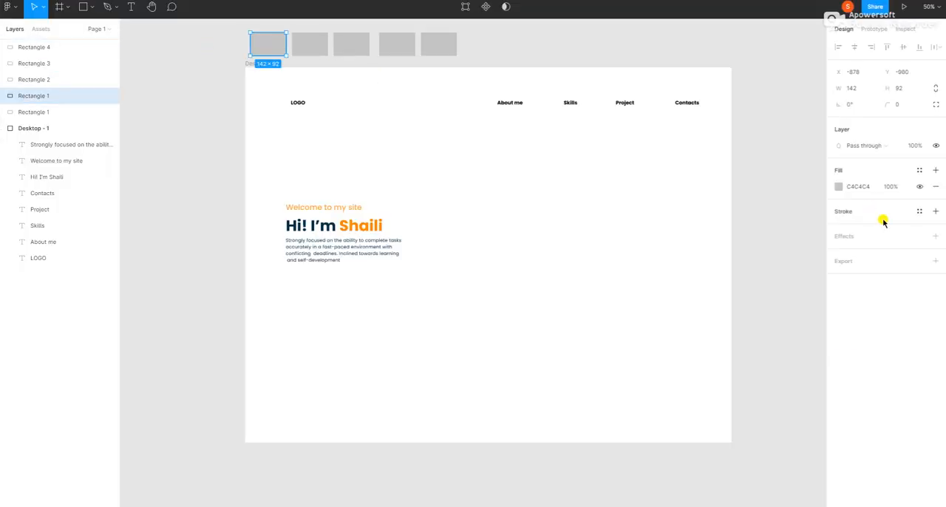
left_click(854, 187)
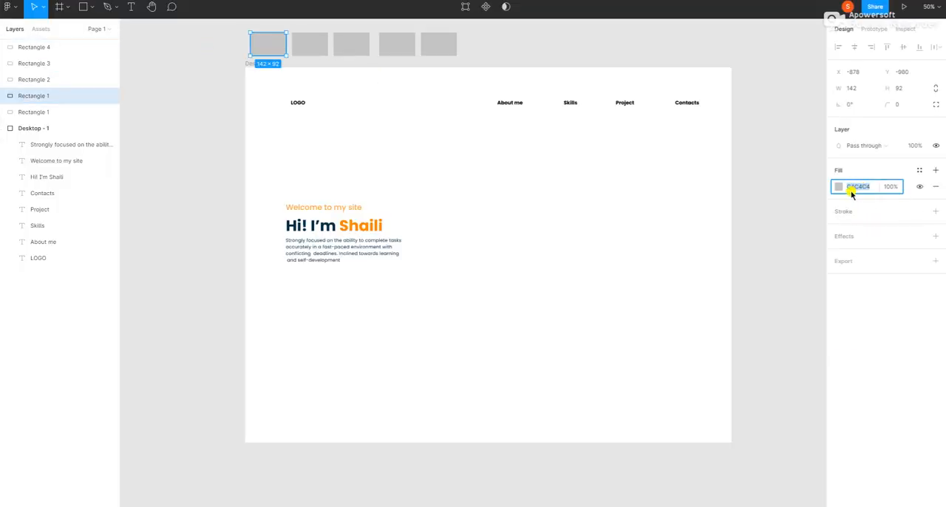
key("Return")
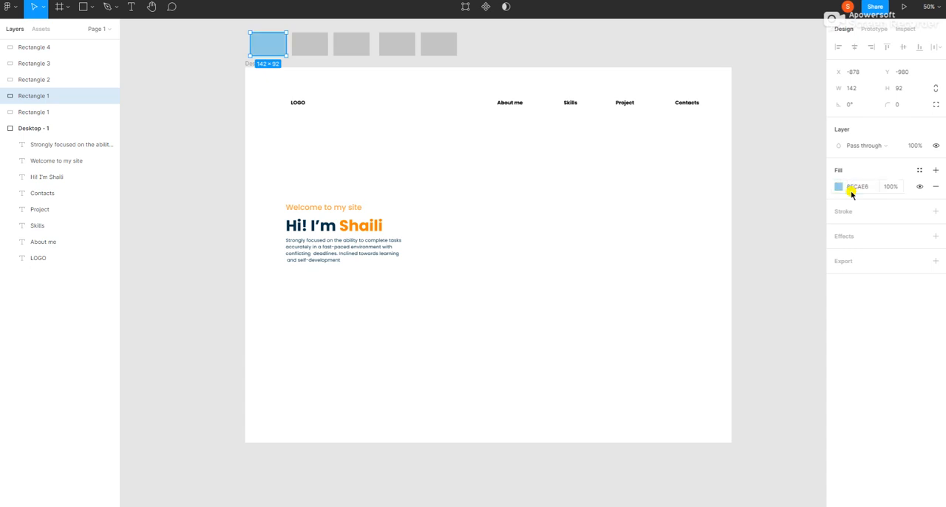
left_click(223, 83)
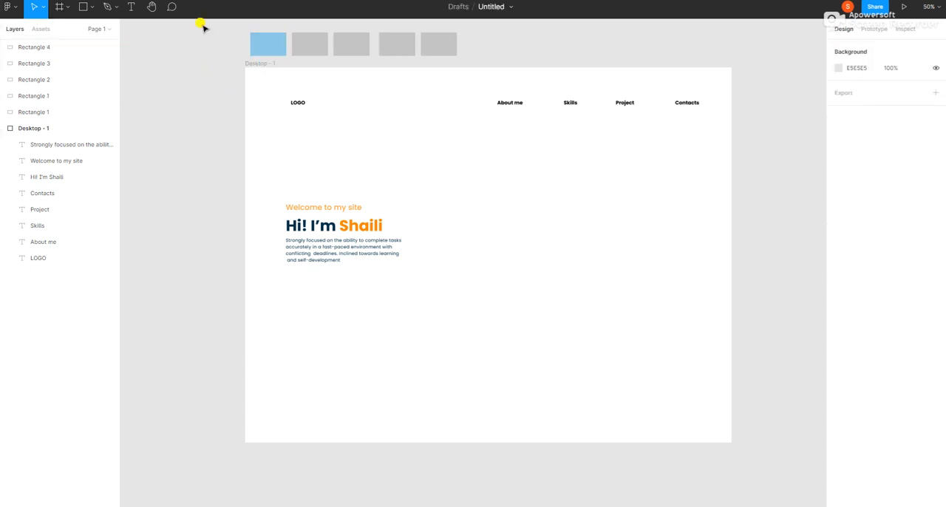
Examine the fill colors of the first name in the greeting and of the yellow swatch rectangle.
left_click(362, 226)
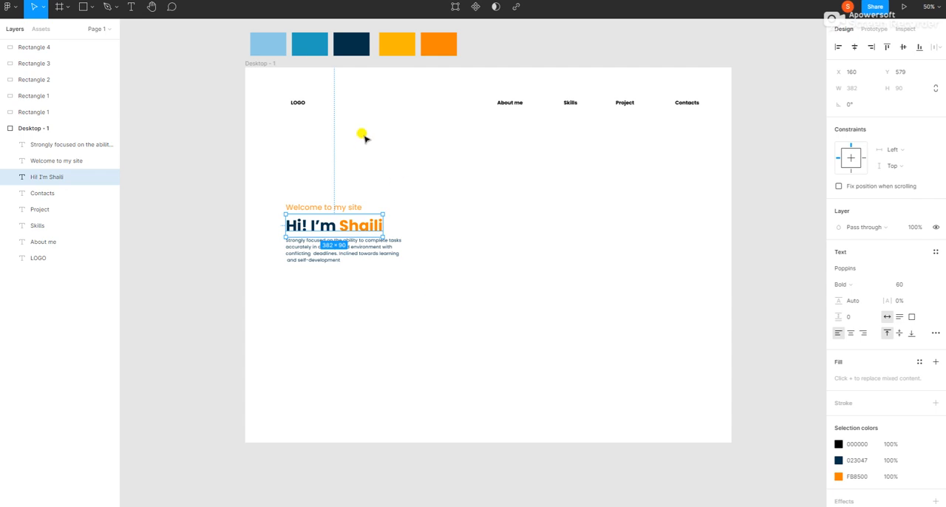
double_click(371, 230)
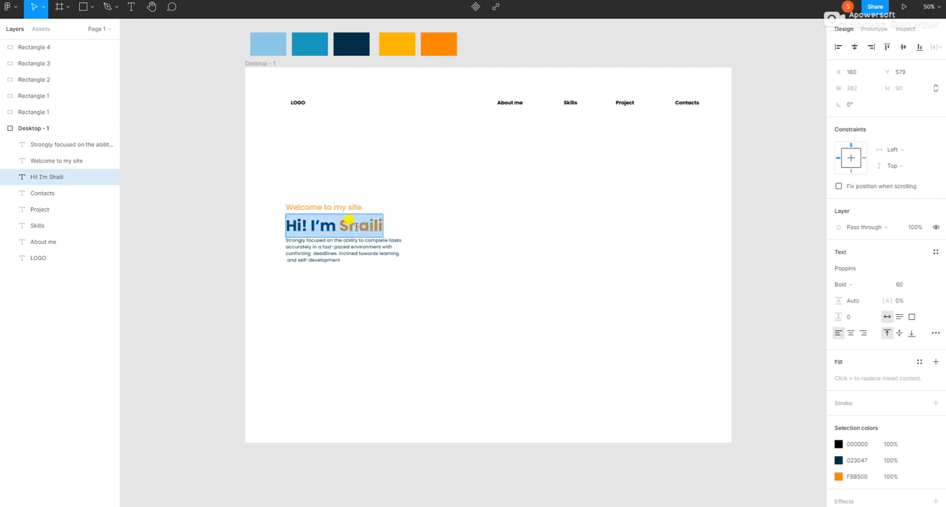
left_click(359, 223)
double_click(362, 224)
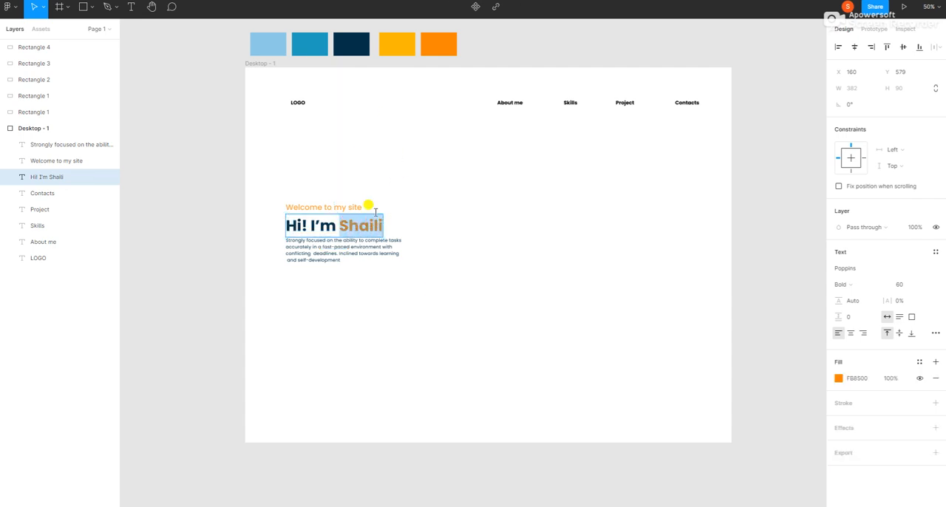
key("Escape")
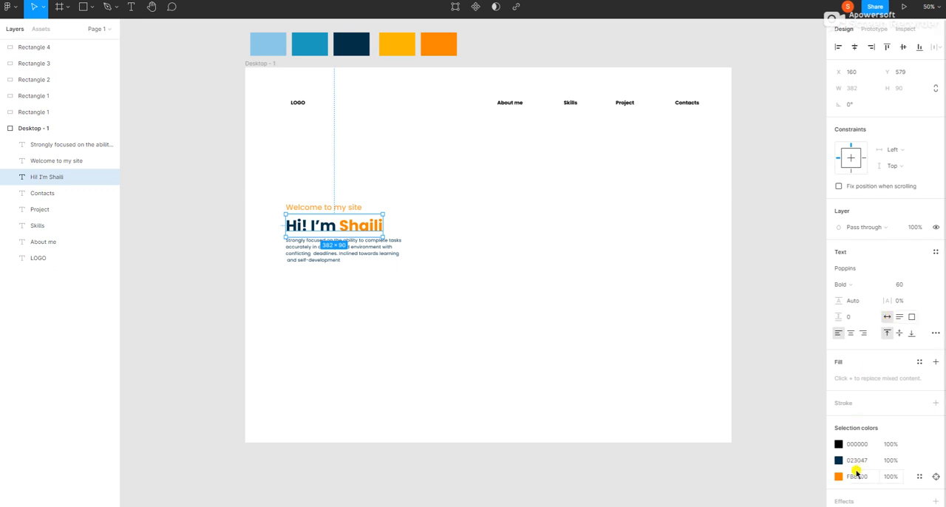
left_click(392, 49)
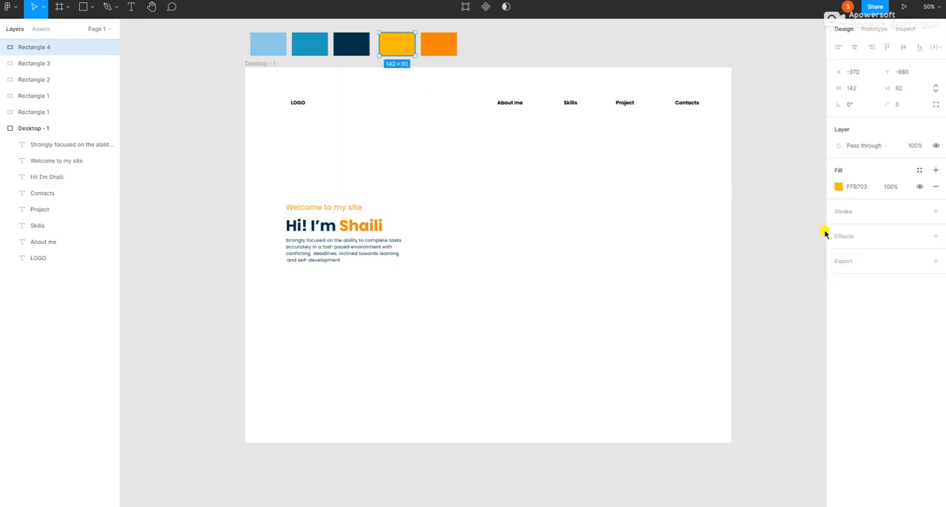
Copy the yellow swatch's fill color and apply FFB703 to the first name in the greeting heading.
left_click(857, 186)
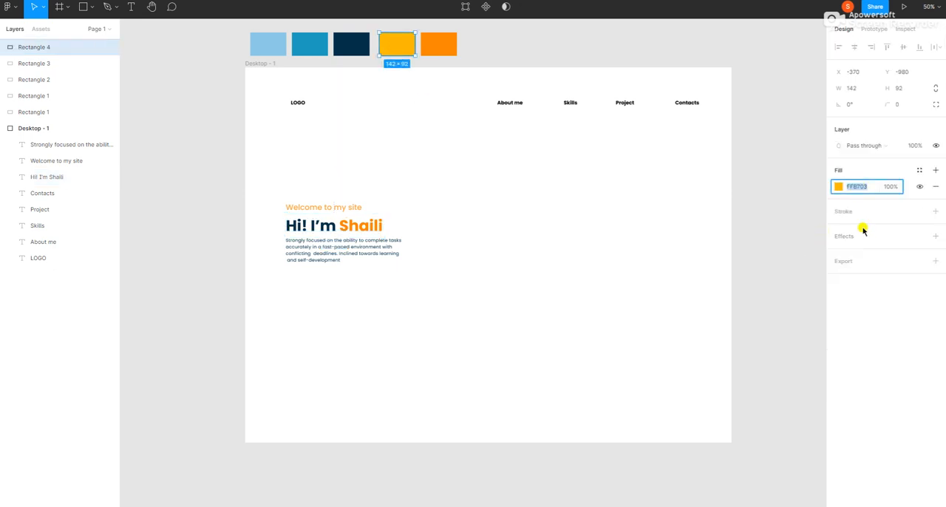
left_click(349, 226)
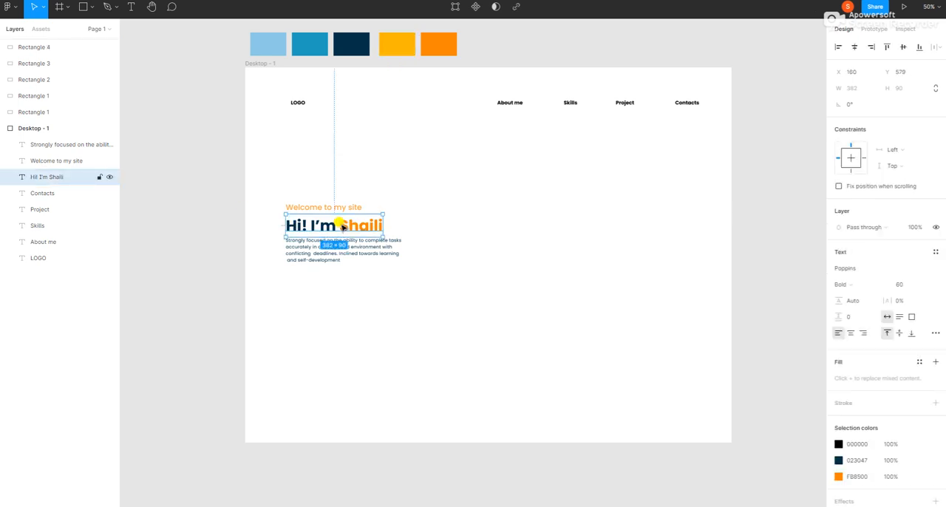
double_click(342, 227)
left_click_drag(340, 226, 383, 226)
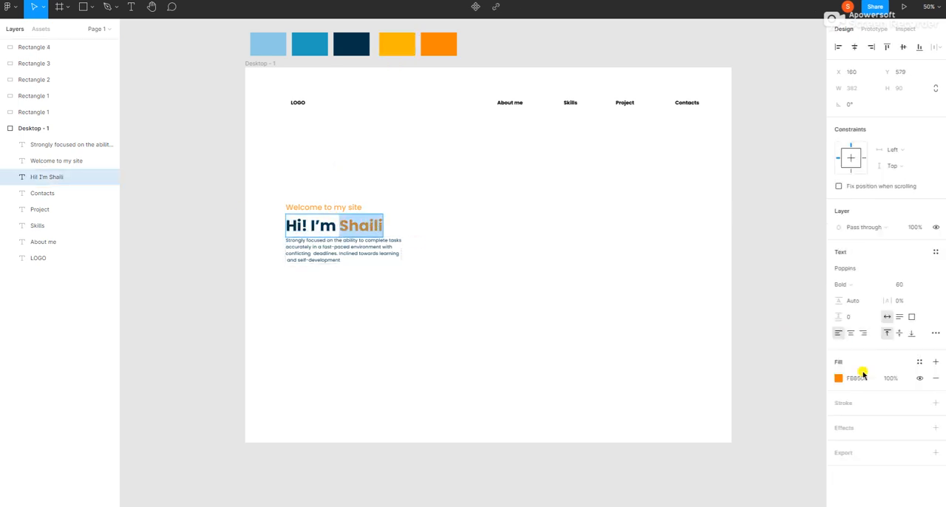
left_click(867, 378)
type("FFB703")
key("Return")
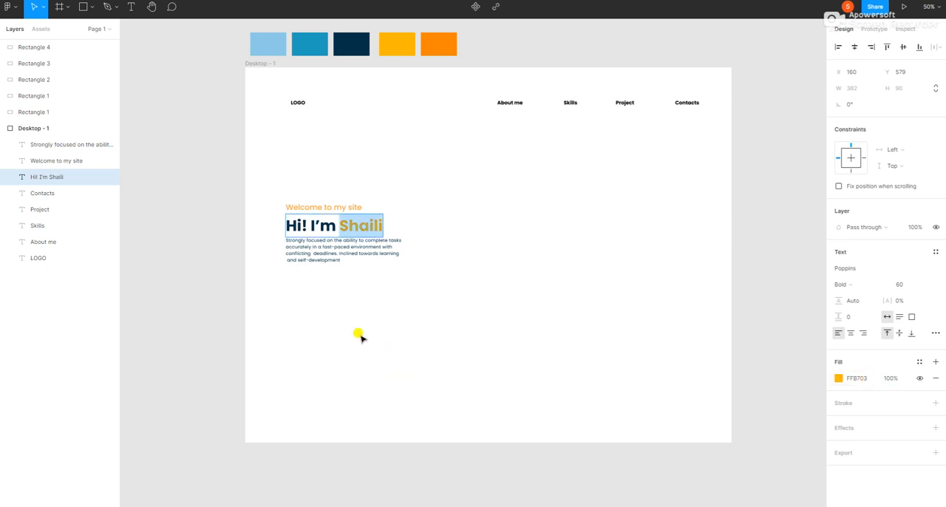
key("Escape")
Remove the extra leading space before "and self-development" in the description paragraph.
left_click(309, 263)
double_click(285, 256)
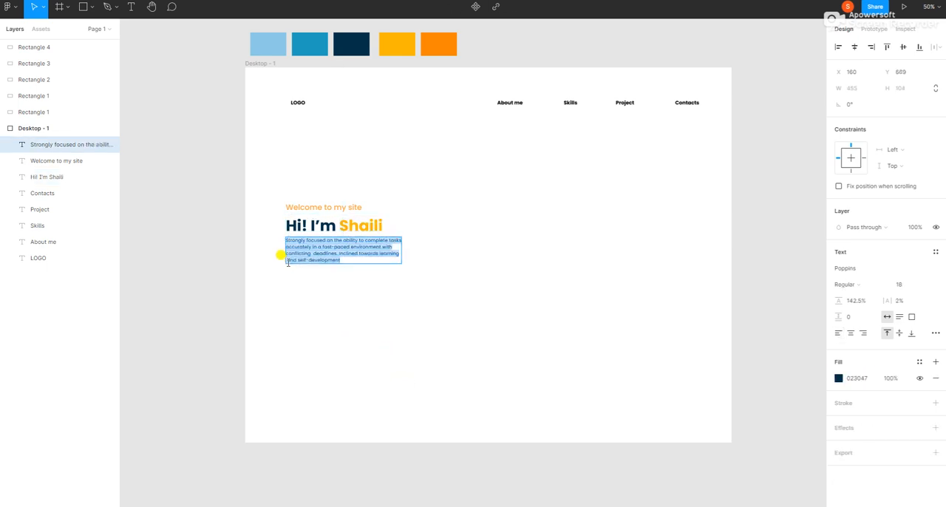
left_click(288, 261)
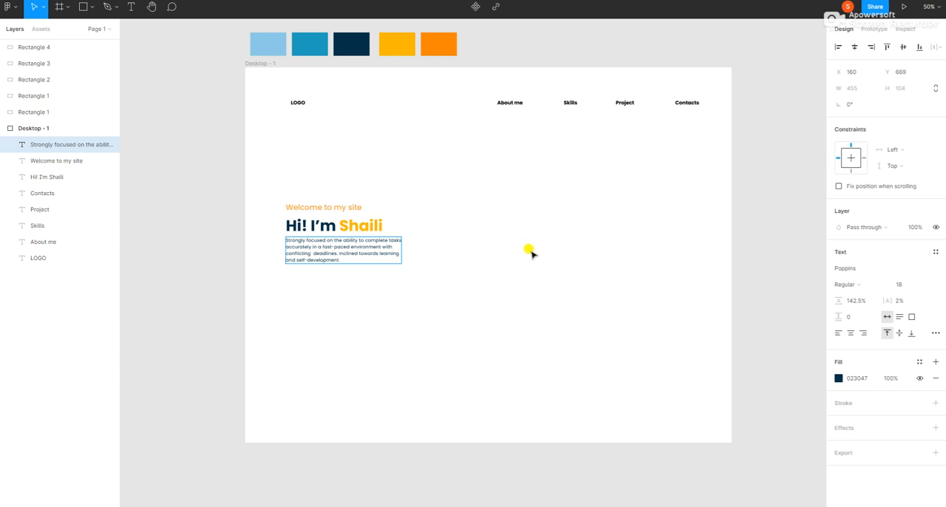
Draw a rectangle about 440 × 462 beside the hero text and place it at about X 1078, Y 393.
left_click(81, 8)
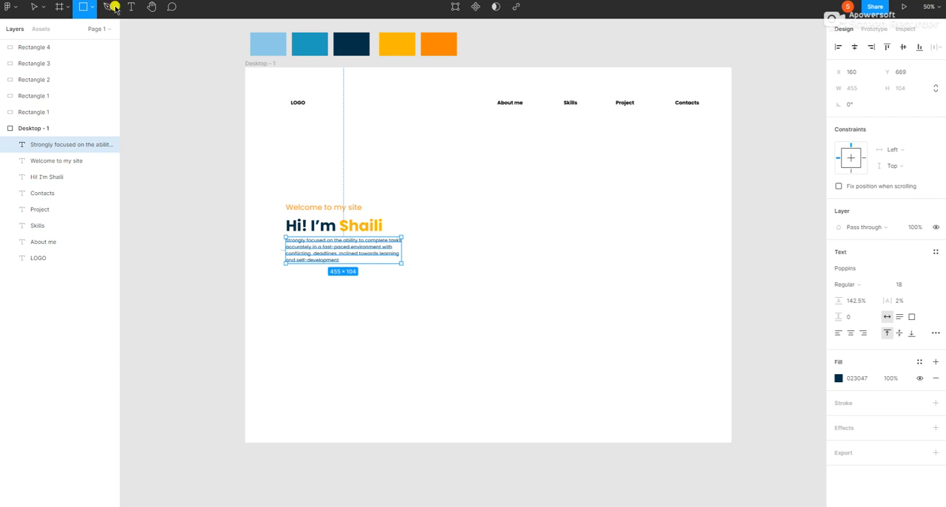
left_click(92, 7)
left_click(106, 32)
mouse_move(560, 152)
left_mouse_down()
mouse_move(642, 259)
mouse_move(671, 270)
left_mouse_up()
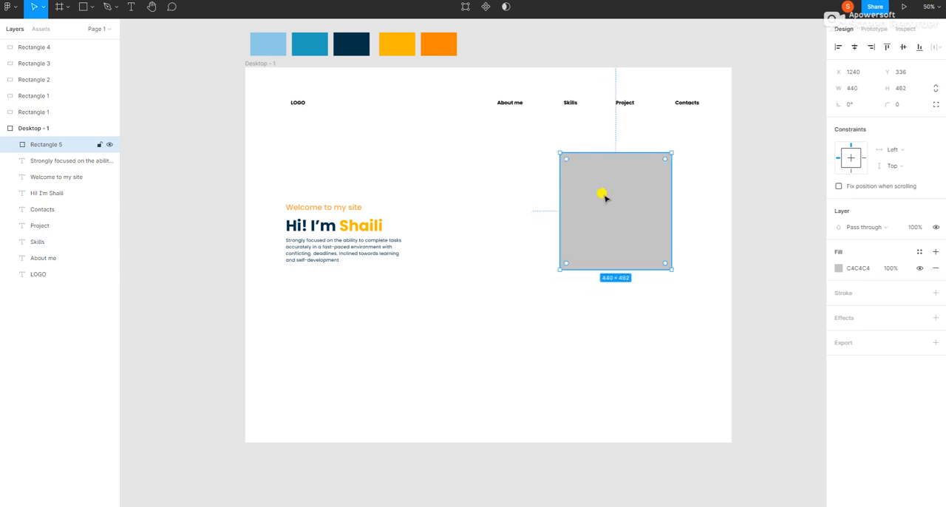
left_click_drag(605, 197, 563, 210)
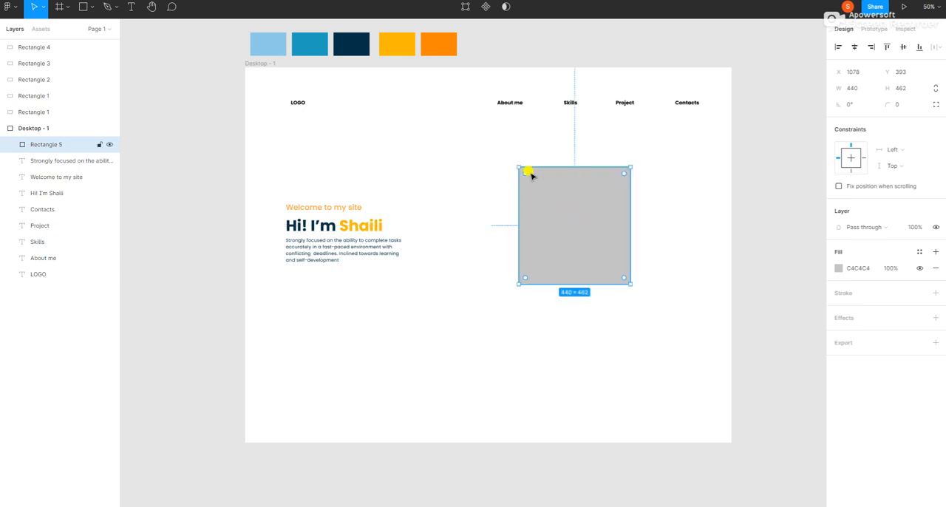
Switch the gray rectangle to independent corner radii and round its bottom-left corner to 220.
mouse_move(526, 173)
left_mouse_down()
mouse_move(567, 237)
mouse_move(521, 168)
left_mouse_up()
left_click(935, 105)
left_click_drag(525, 276, 601, 226)
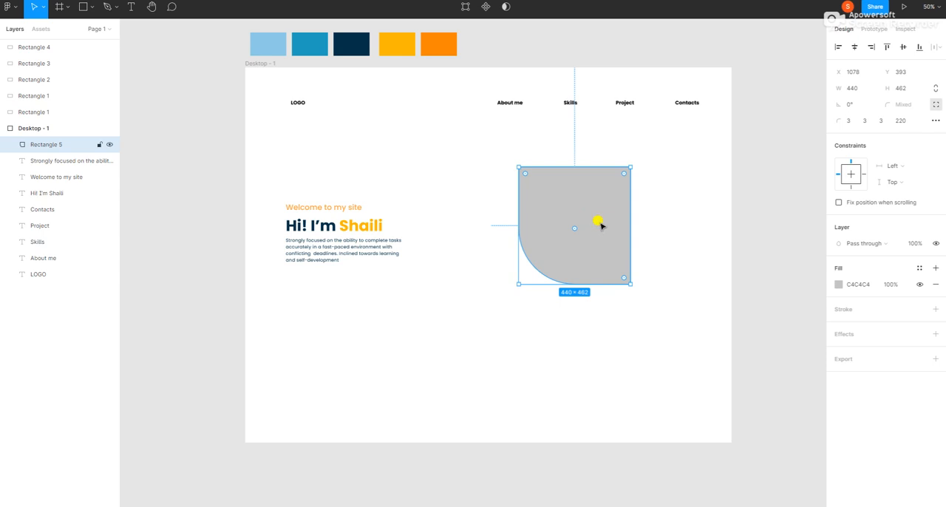
left_click(656, 321)
left_click(591, 247)
left_click(577, 345)
left_click(594, 220)
Set the gray rectangle's corner radii to 232 top-left, 232 top-right, 0 bottom-right and 225 bottom-left.
left_click(899, 121)
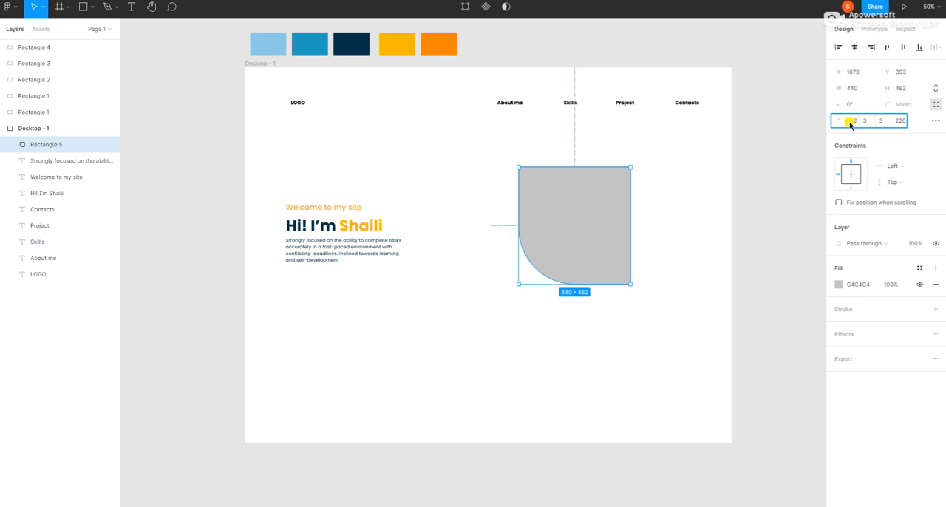
key("Return")
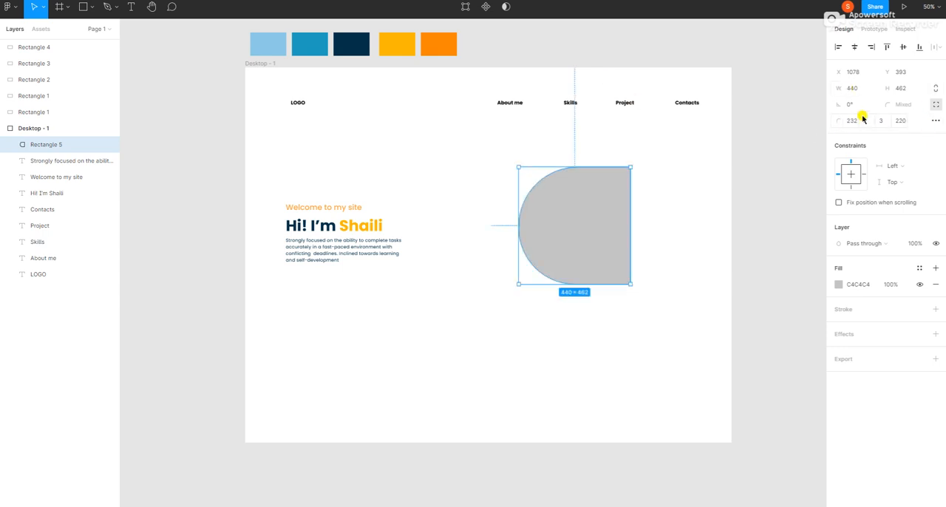
left_click(867, 121)
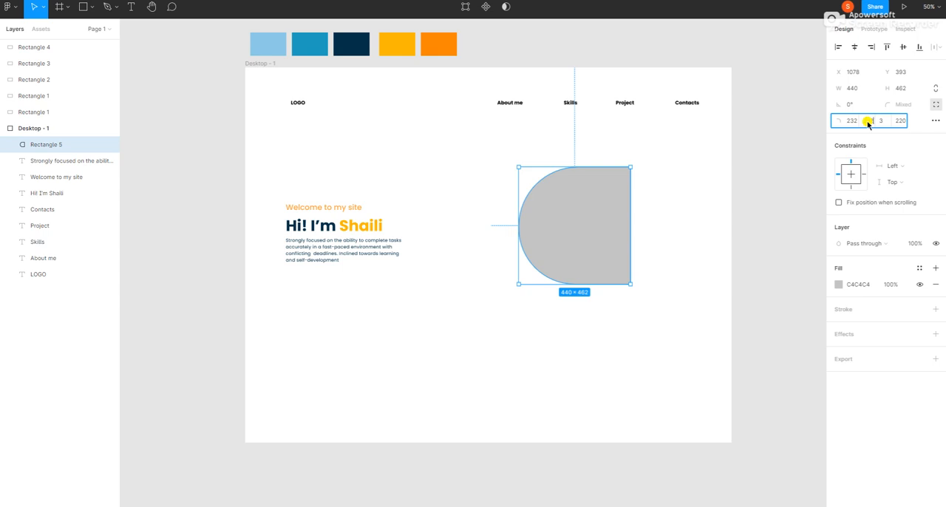
key("Return")
left_click(883, 122)
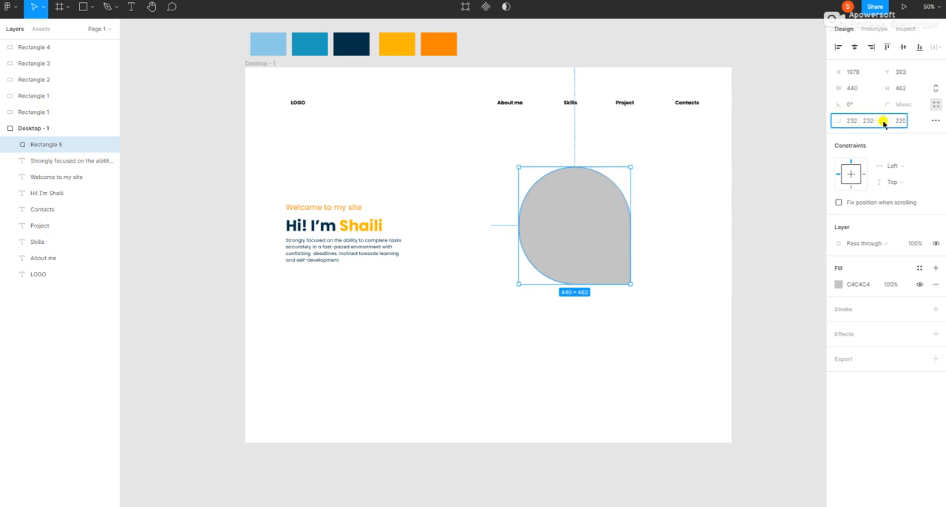
key("Return")
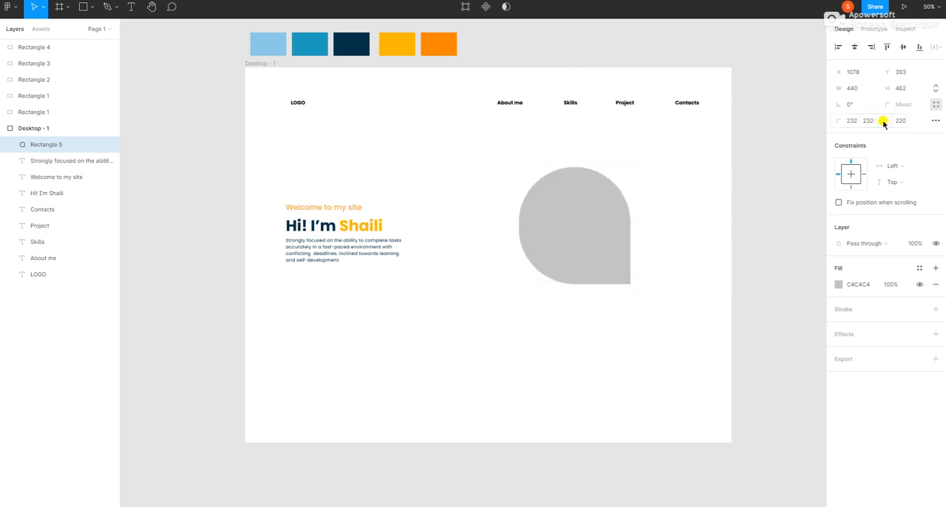
left_click(902, 121)
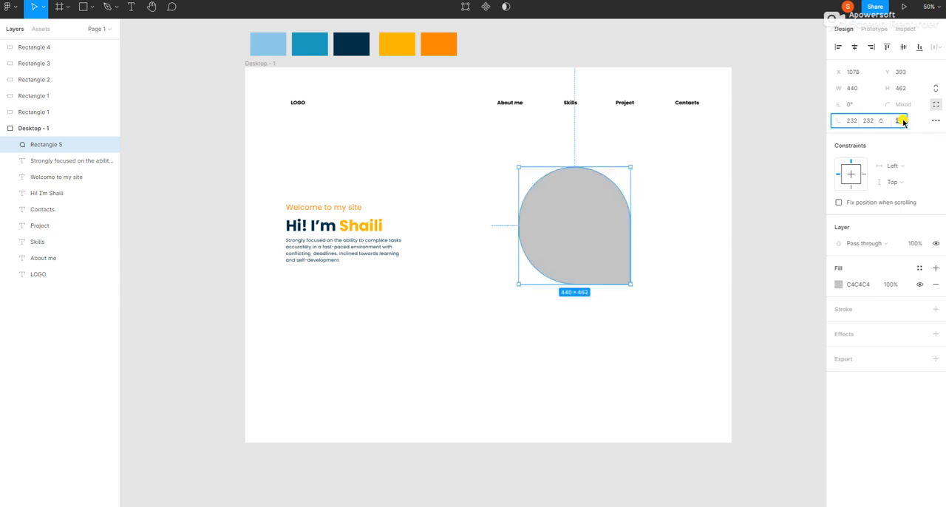
key("Return")
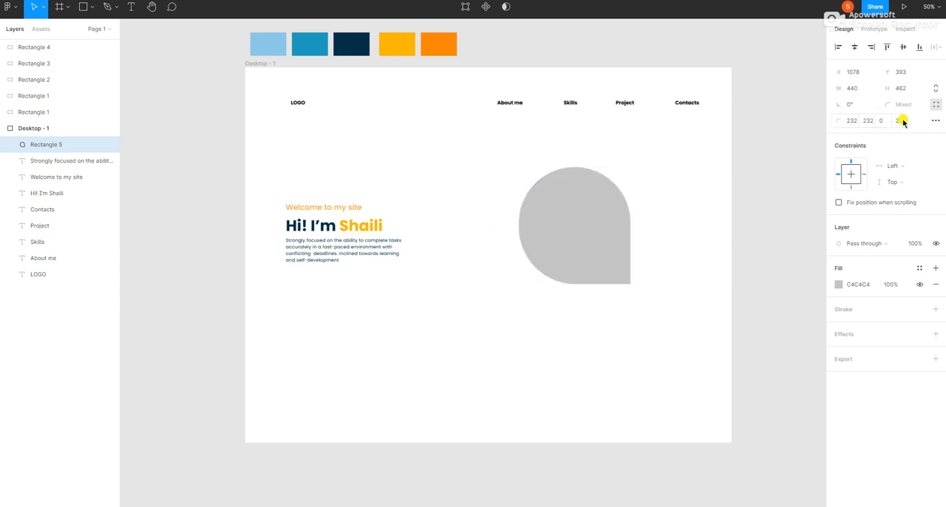
left_click(512, 304)
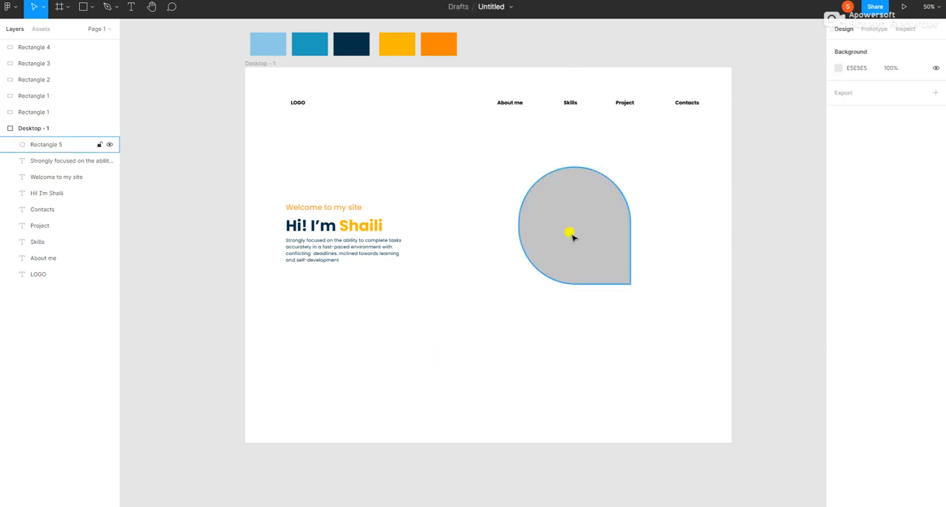
Duplicate the gray teardrop shape and place the copy overlapping the original, down and to the right, at about X 1277, Y 529.
right_click(537, 242)
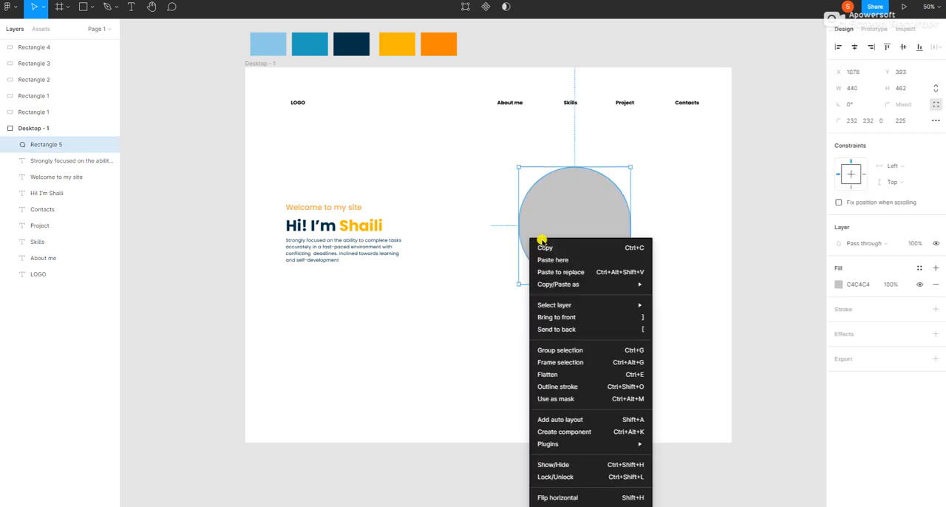
left_click(544, 248)
right_click(448, 262)
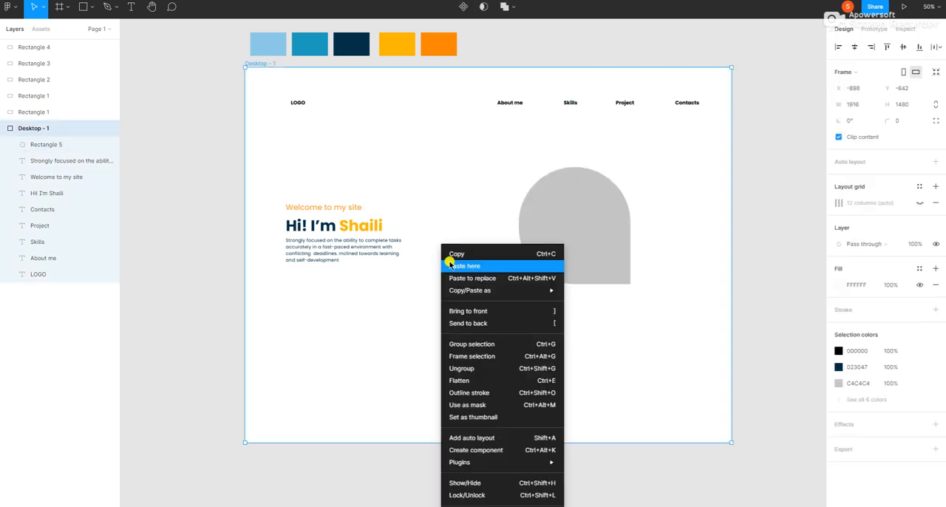
left_click(464, 266)
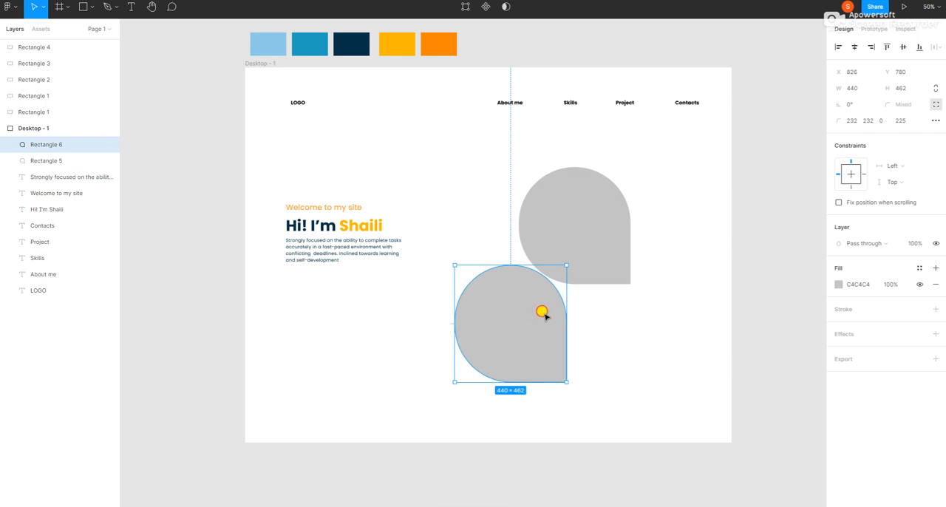
left_click_drag(540, 311, 655, 250)
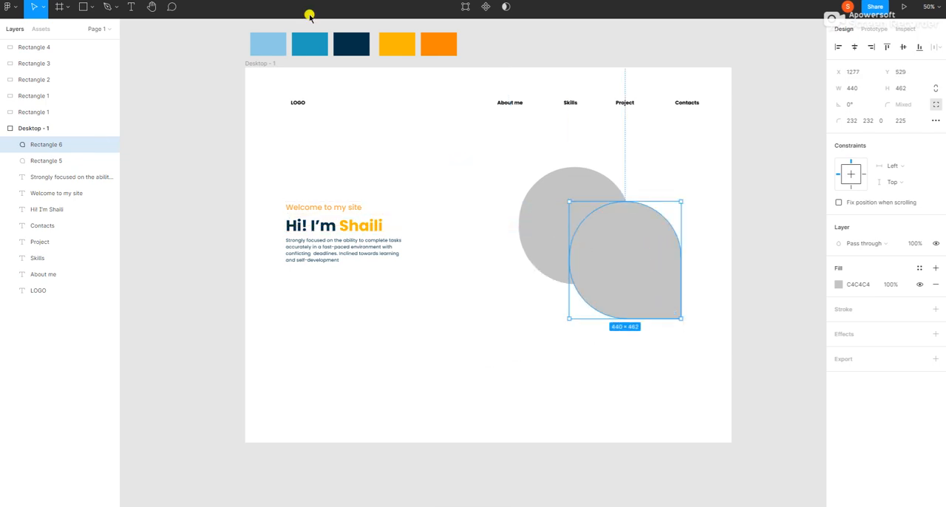
Copy the medium blue swatch's fill color and apply 219EBC to the duplicated teardrop shape.
left_click(308, 53)
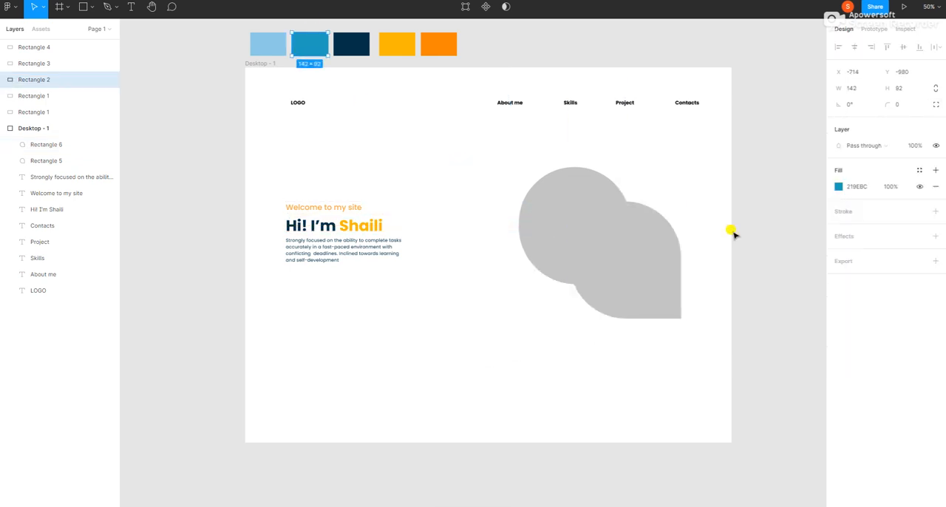
left_click(865, 187)
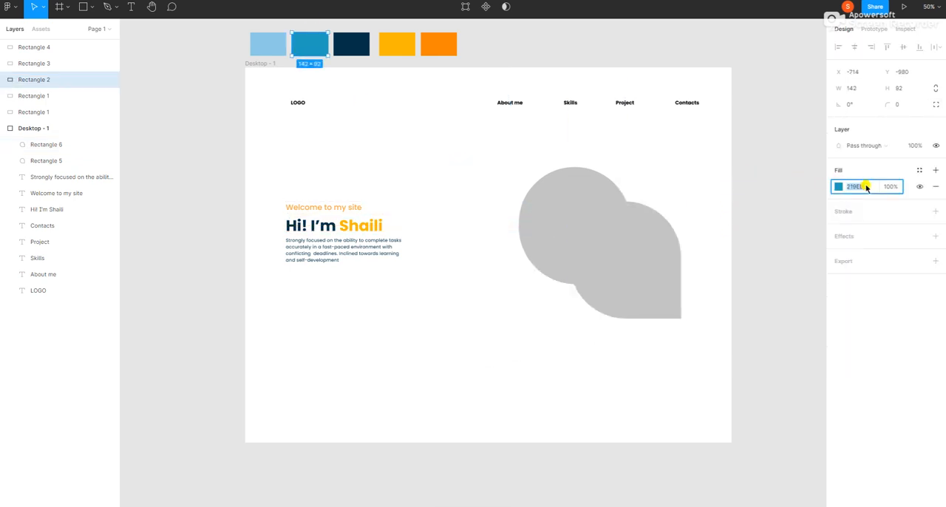
left_click(634, 263)
left_click(866, 286)
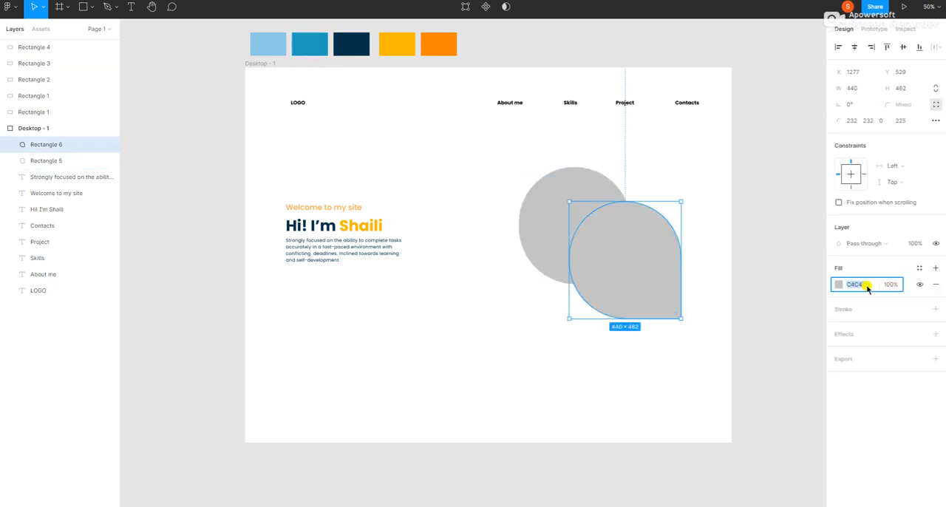
key("Return")
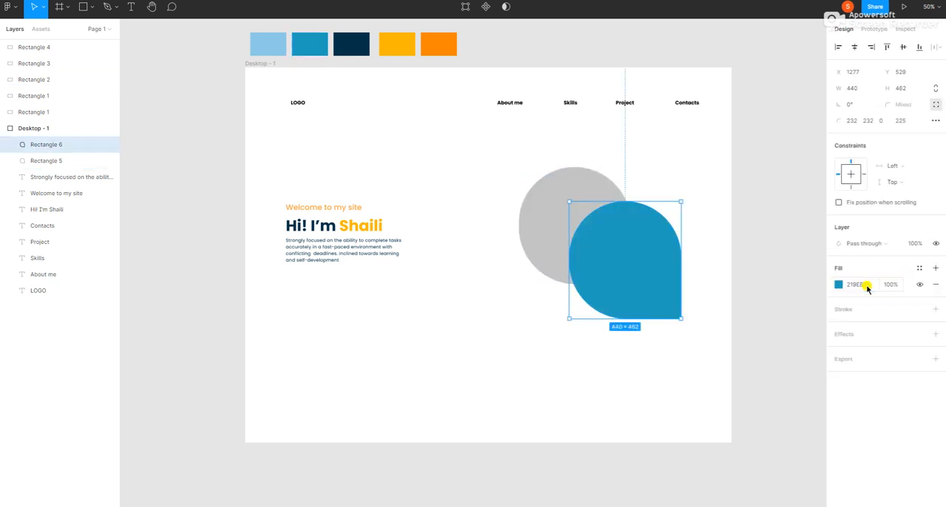
left_click(475, 304)
Send the blue teardrop to the back and move it closer so only its lower-right edge peeks out behind the gray one.
left_click(577, 196)
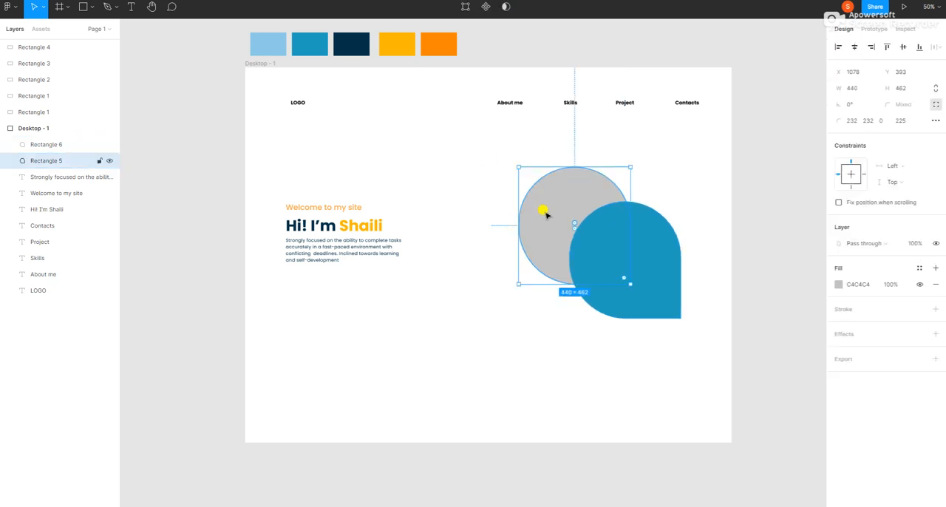
left_click(657, 264)
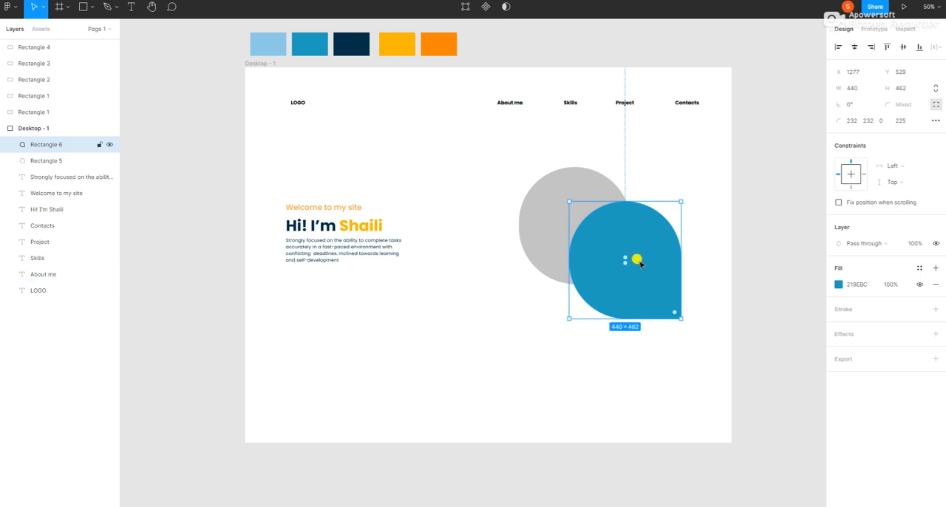
right_click(625, 223)
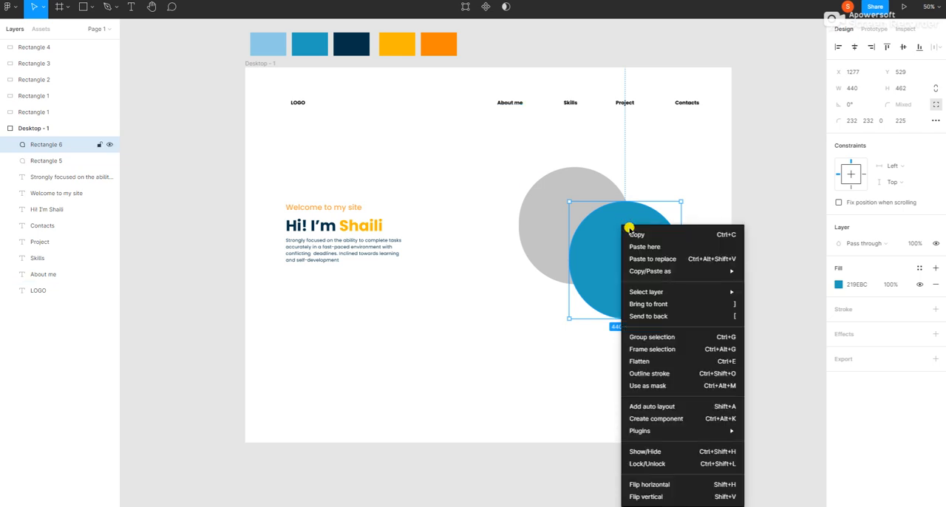
left_click(648, 317)
left_click(515, 359)
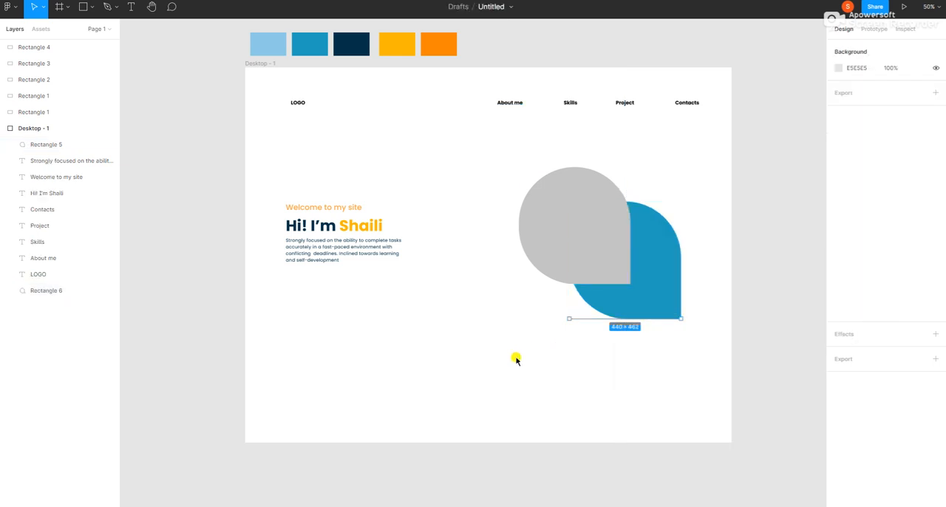
left_click_drag(650, 291, 613, 268)
left_click(460, 317)
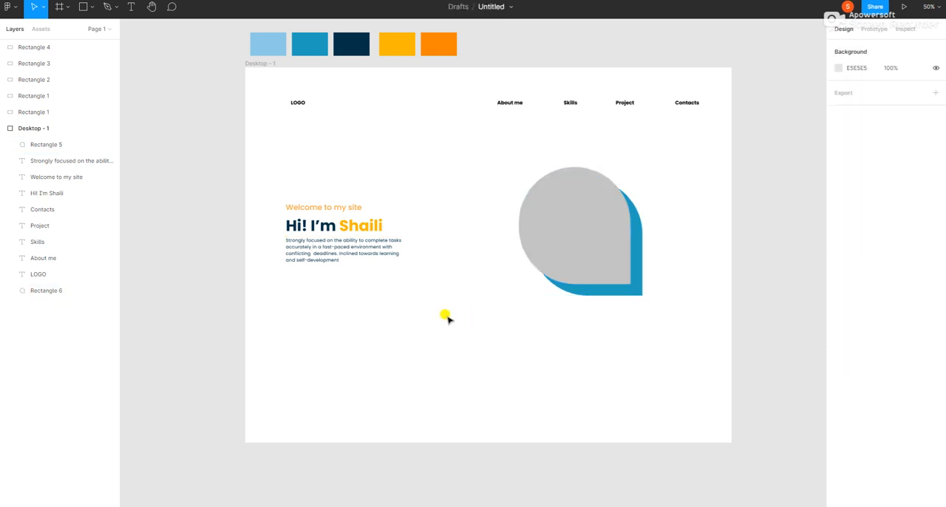
Open the plugin manager for the gray teardrop and browse the plugins in Community.
left_click(515, 233)
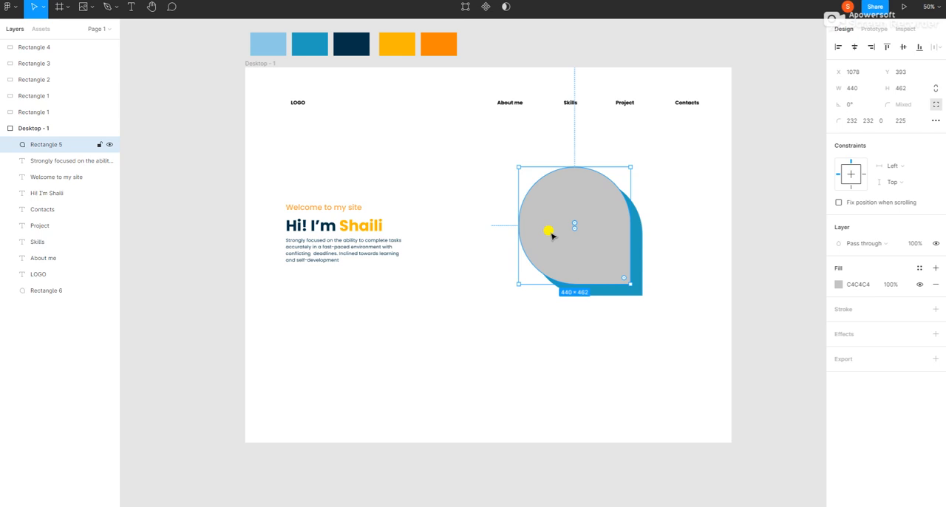
left_click(511, 359)
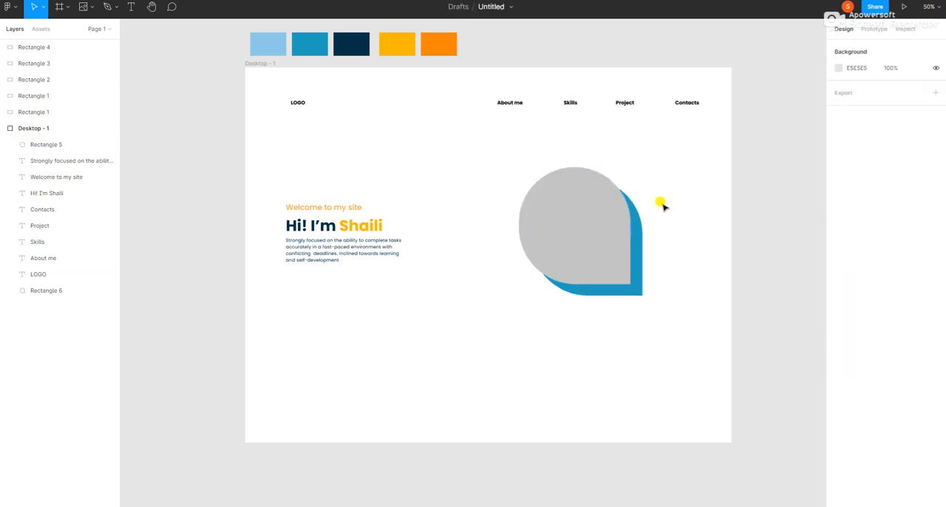
left_click(567, 213)
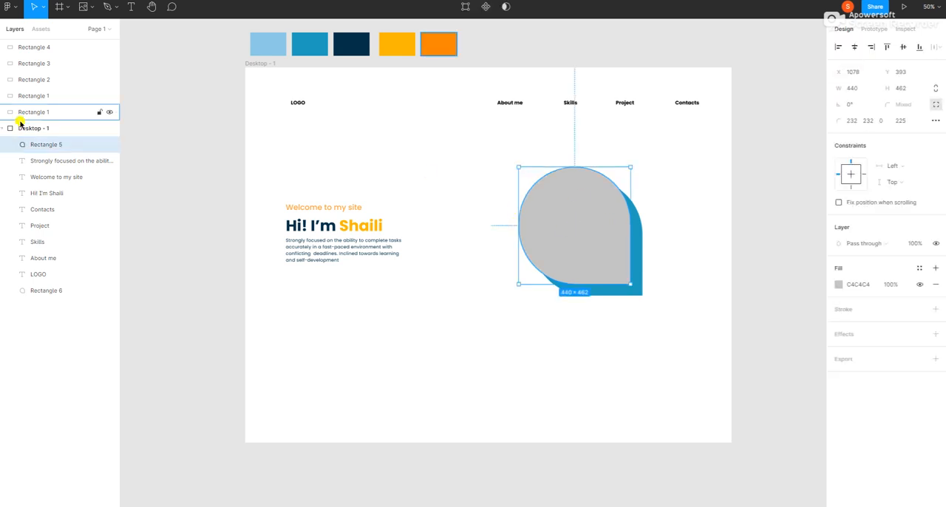
right_click(573, 217)
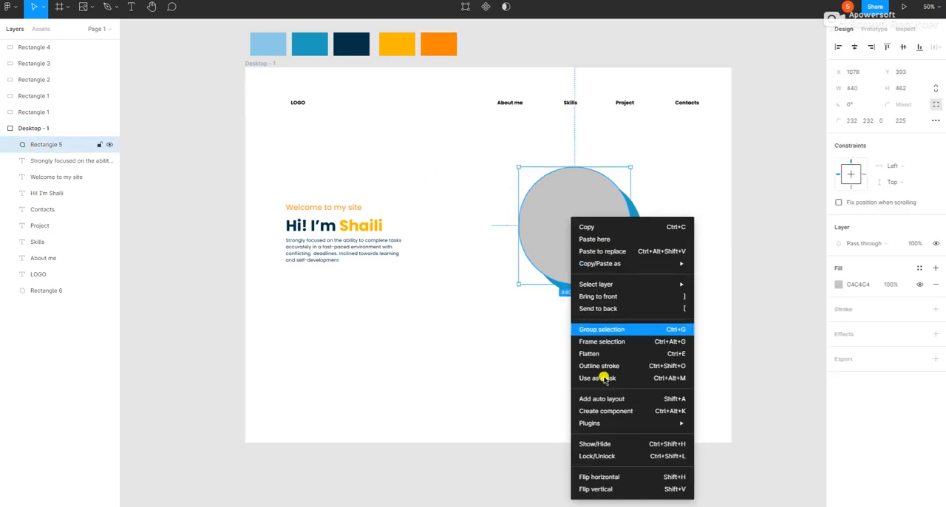
mouse_move(599, 429)
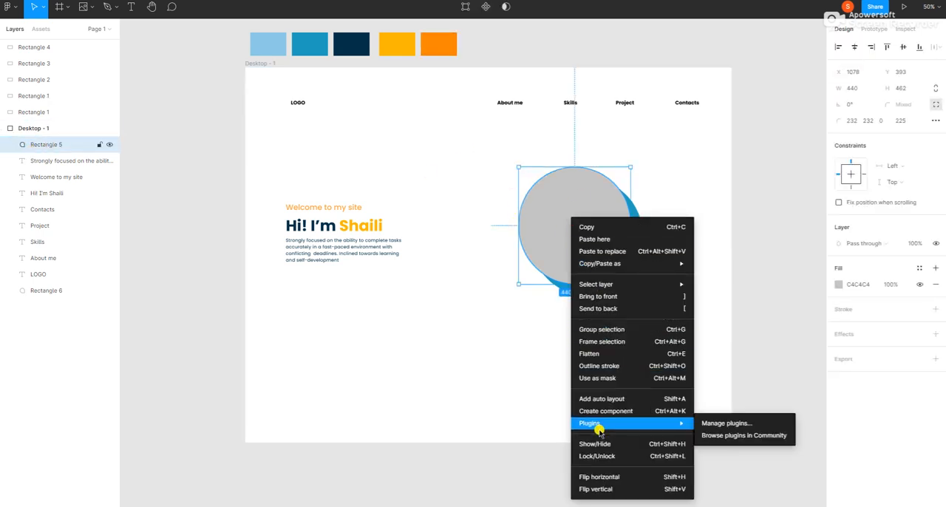
left_click(720, 424)
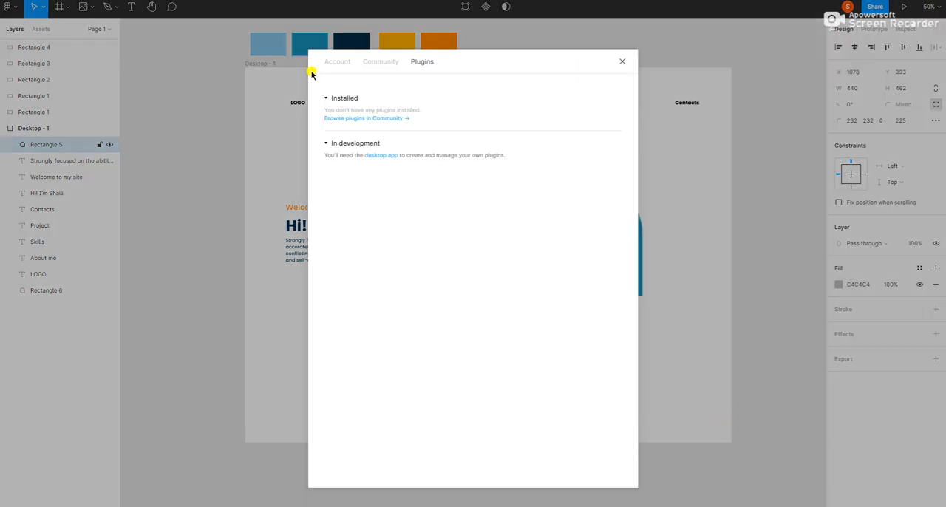
left_click(358, 120)
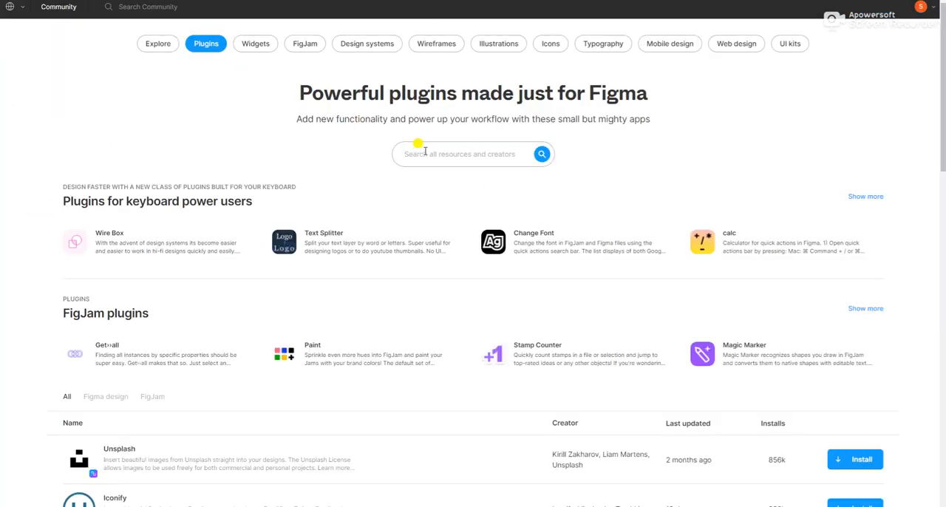
Search Community for unsplash, narrow the results to plugins, and install the Unsplash plugin, accepting the third-party notice.
type("unsplash")
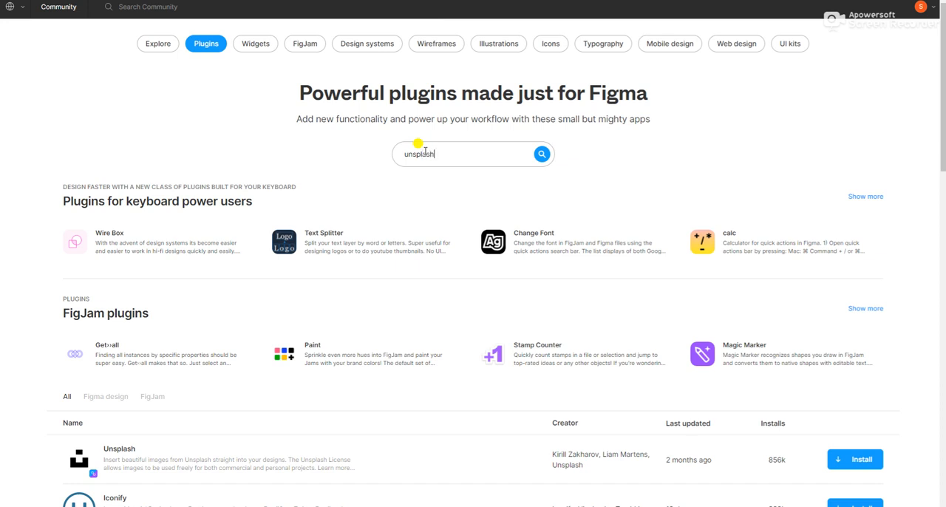
key("Return")
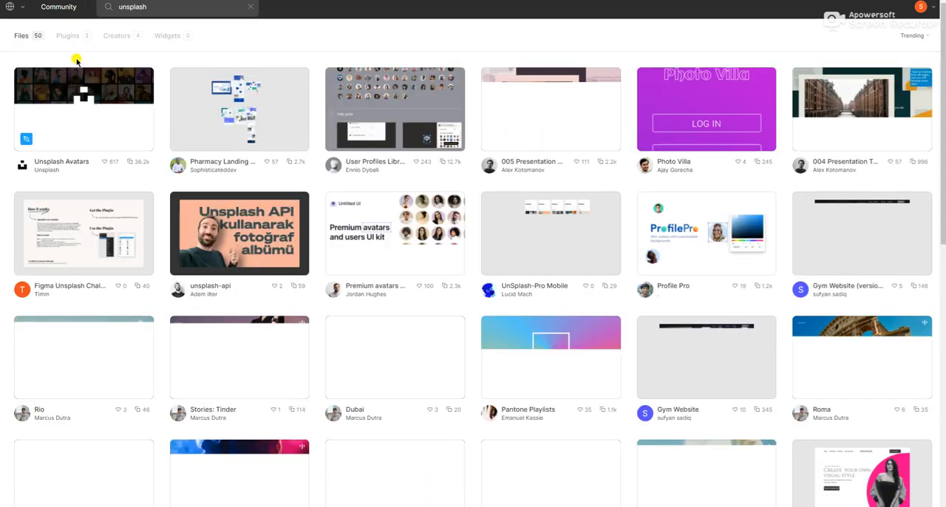
left_click(67, 36)
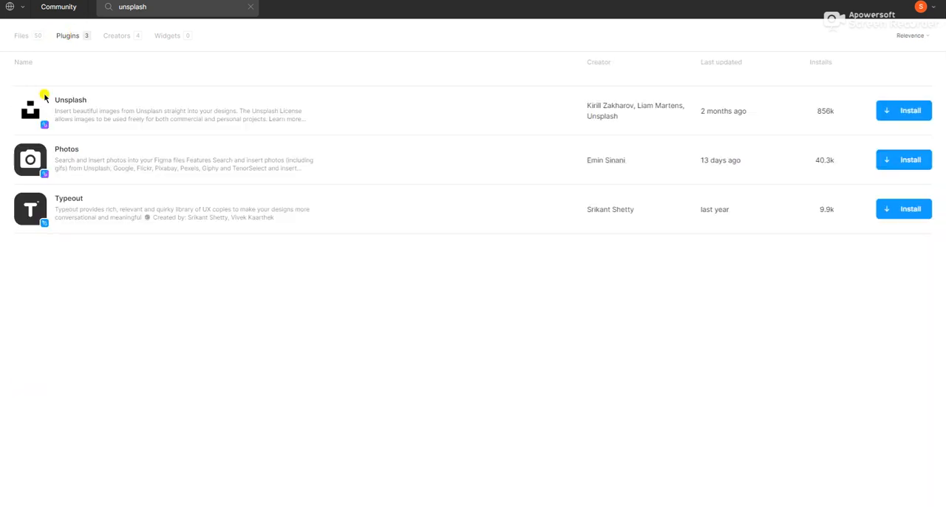
left_click(914, 112)
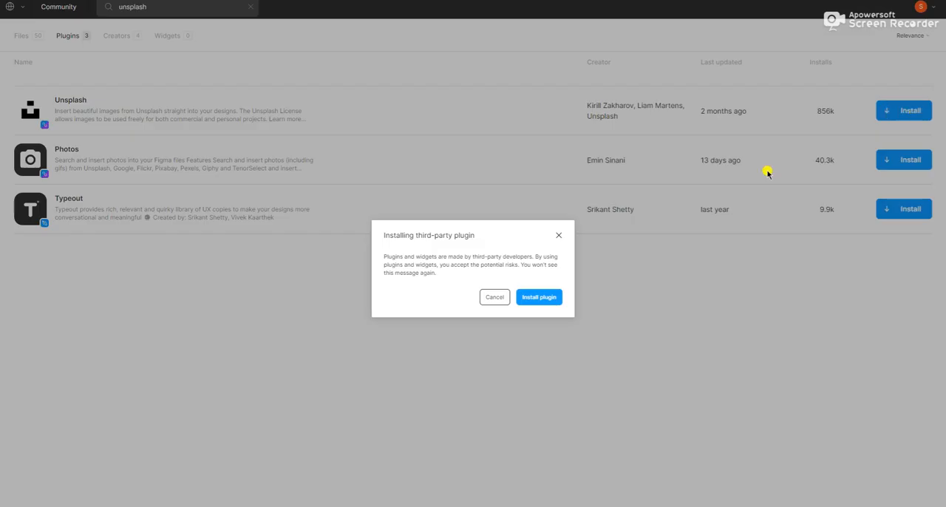
left_click(527, 298)
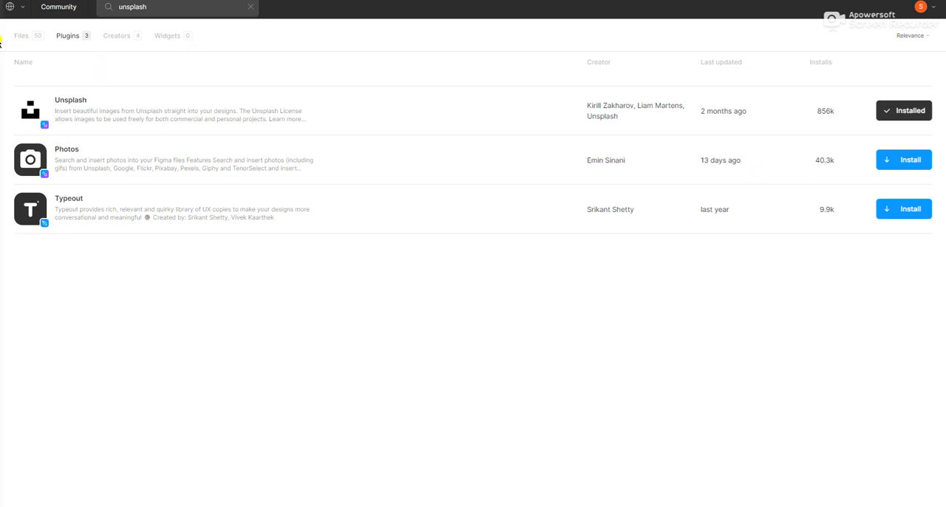
Return from Community to the portfolio design file and run the Unsplash plugin on the gray teardrop shape.
mouse_move(0, 43)
left_click(12, 11)
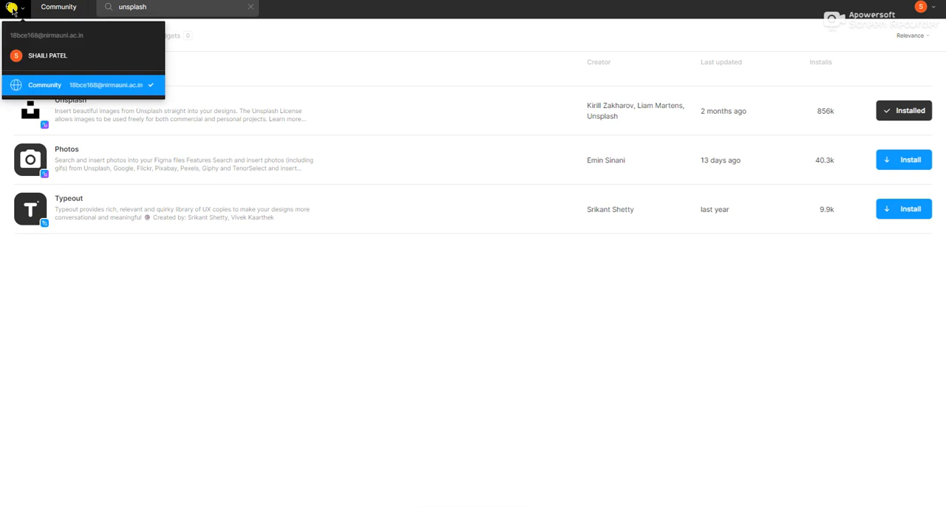
left_click(39, 59)
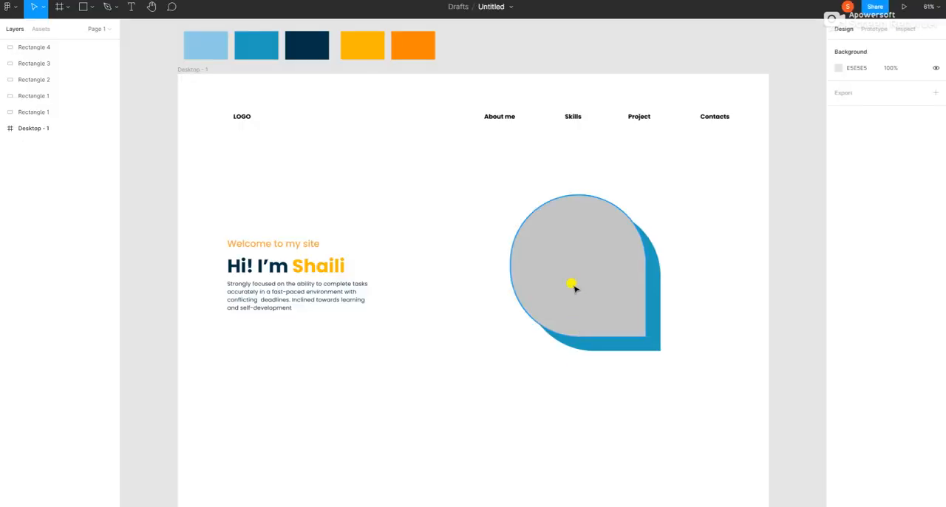
left_click(572, 283)
right_click(567, 258)
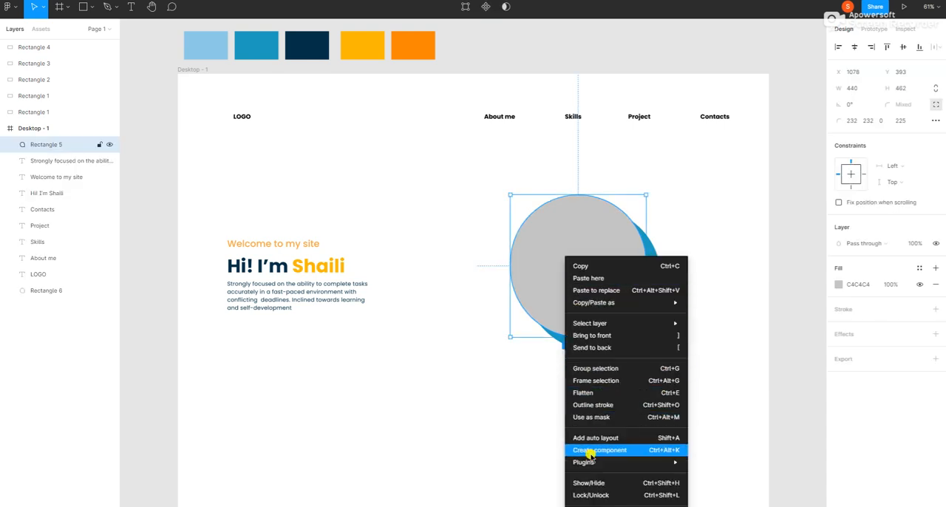
mouse_move(625, 461)
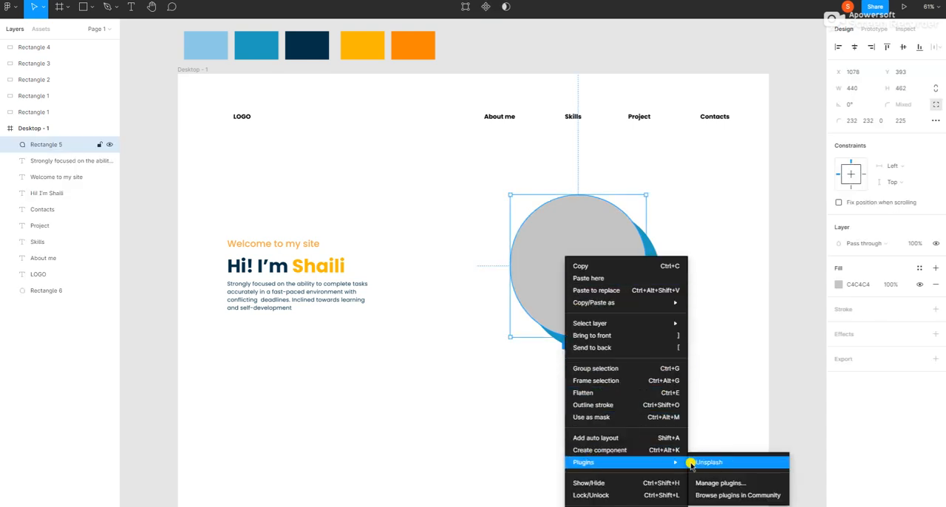
left_click(733, 463)
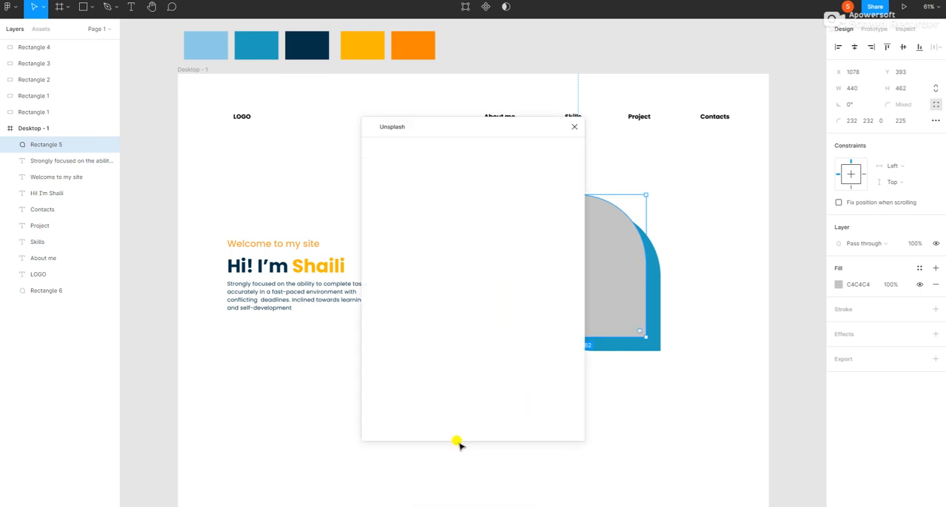
Fill the gray teardrop with the editorial photo of the smiling woman in a white hat, and close Unsplash.
scroll(477, 289, "down", 2)
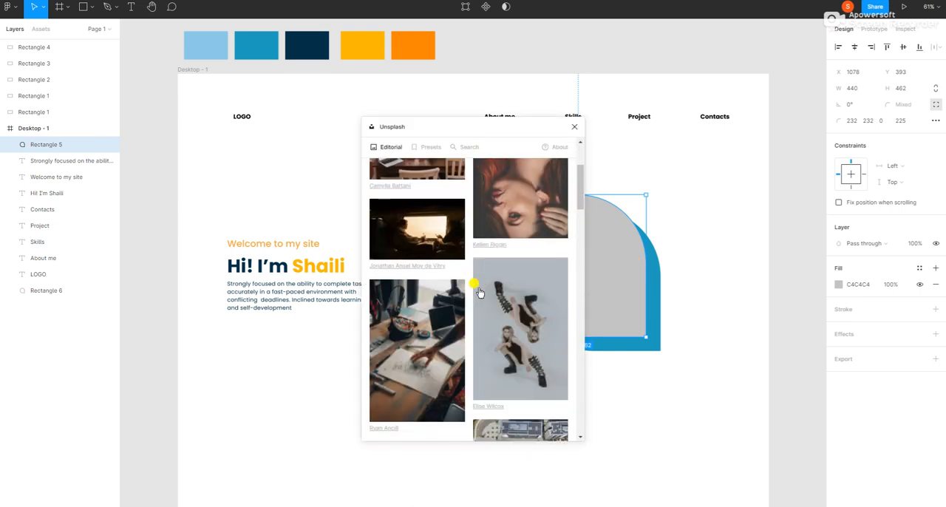
scroll(478, 292, "down", 5)
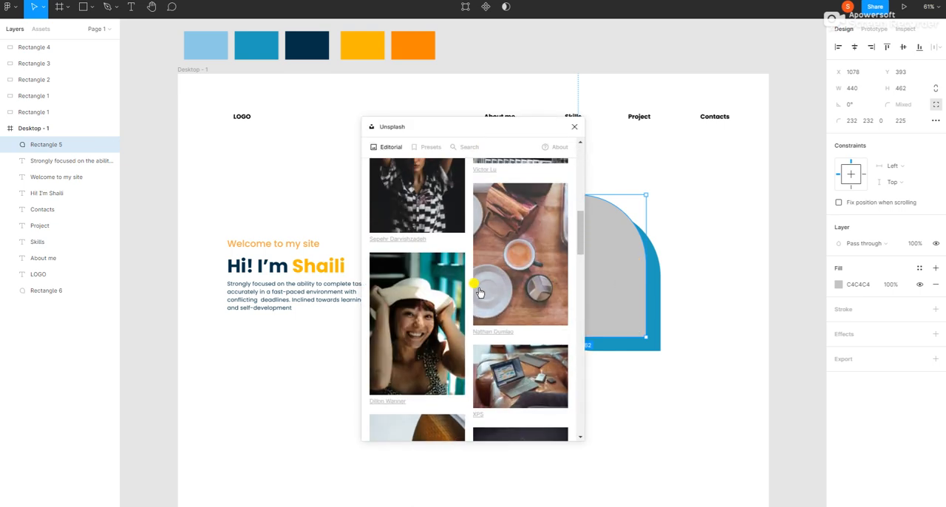
scroll(478, 292, "down", 2)
left_click(413, 235)
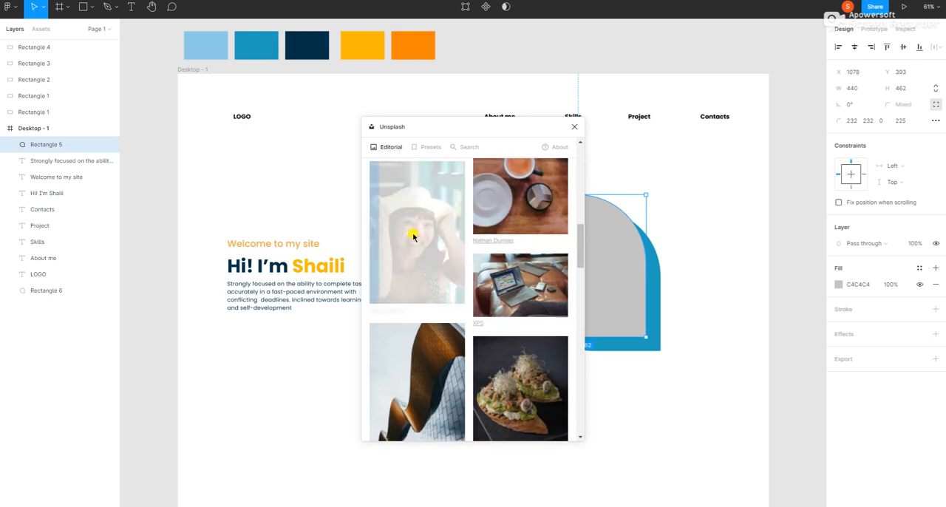
left_click(671, 418)
left_click(574, 127)
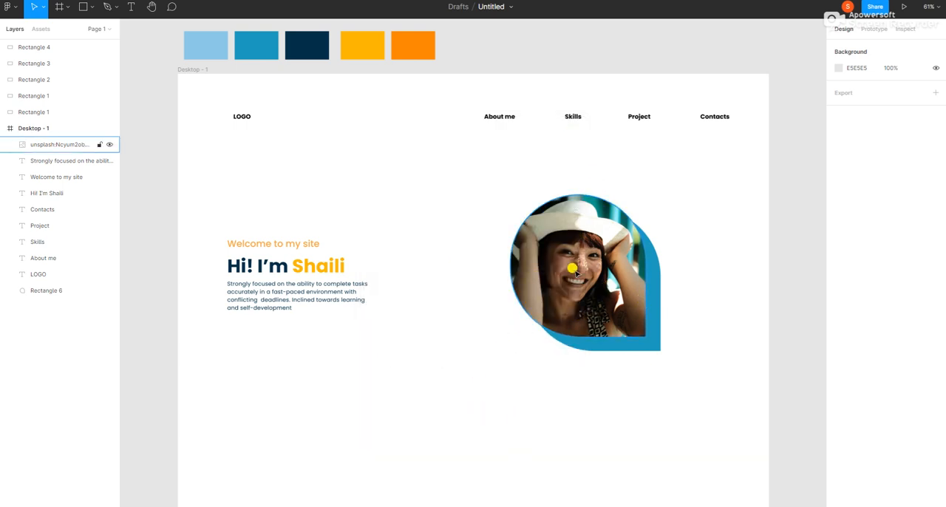
Reduce the photo teardrop's bottom-left corner radius to 220 and place it over the blue teardrop at about X 1089, Y 393.
left_click_drag(596, 271, 521, 235)
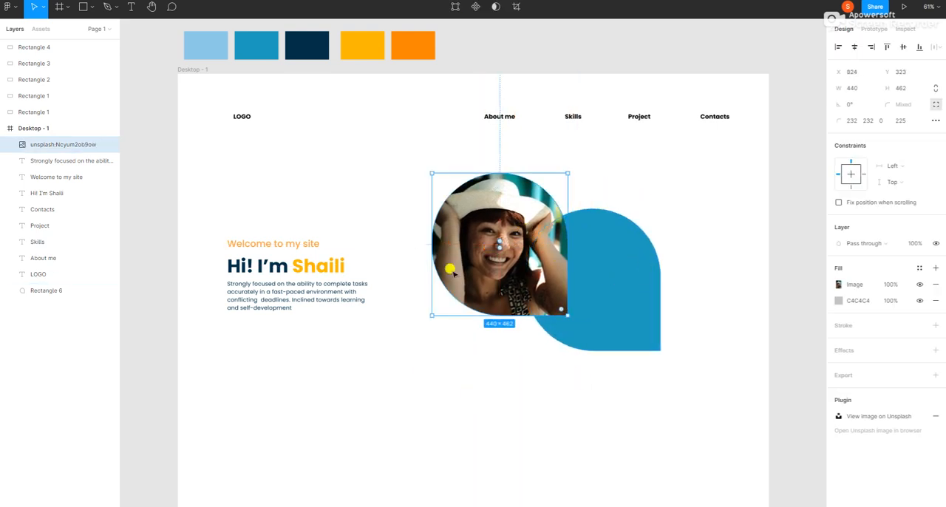
left_click_drag(500, 249, 558, 255)
left_click_drag(484, 256, 566, 285)
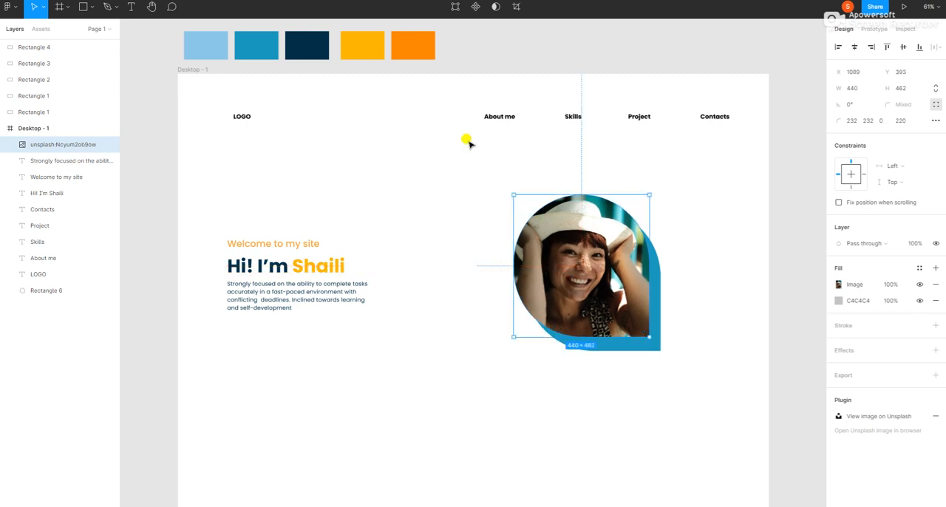
Select the photo and blue teardrops together and shift them left, with the photo at about X 1002, Y 392.
left_click(500, 181)
left_click_drag(480, 169, 686, 386)
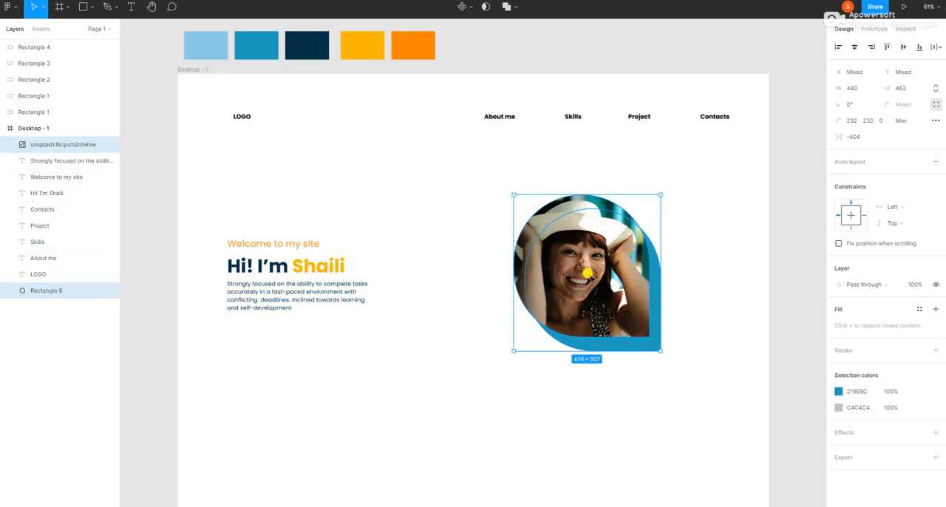
left_click_drag(590, 276, 574, 278)
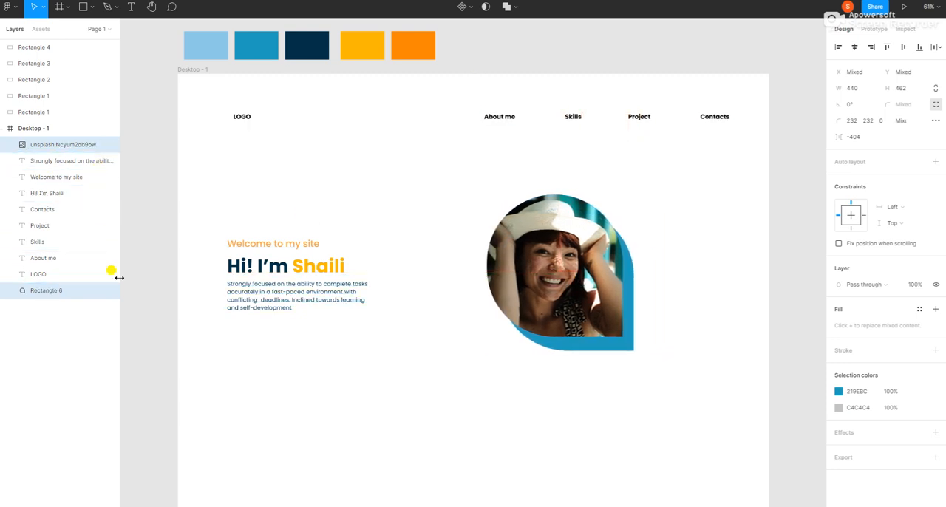
left_click(222, 234)
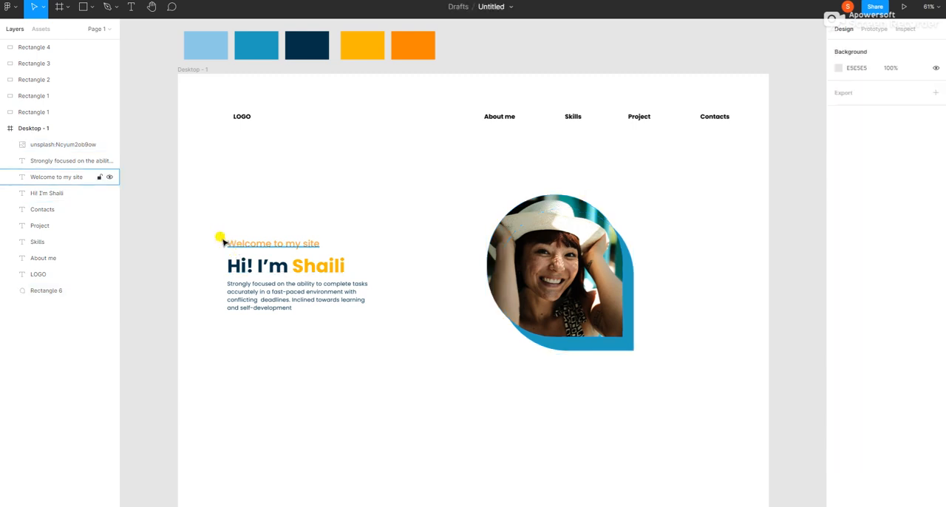
Move the welcome line, hero heading and description to X 180, aligned with LOGO, and increase the vertical spacing between them.
left_click(46, 178)
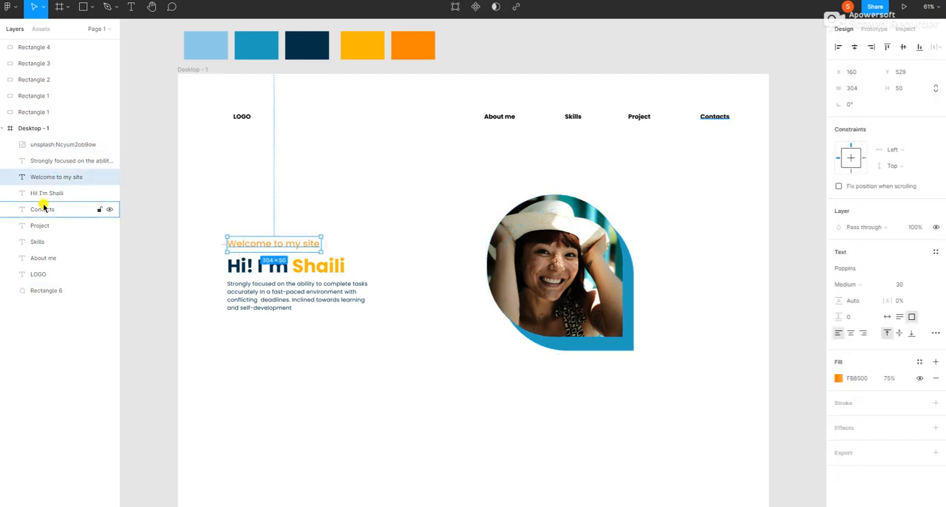
left_click(45, 193, "shift")
left_click(41, 163, "shift")
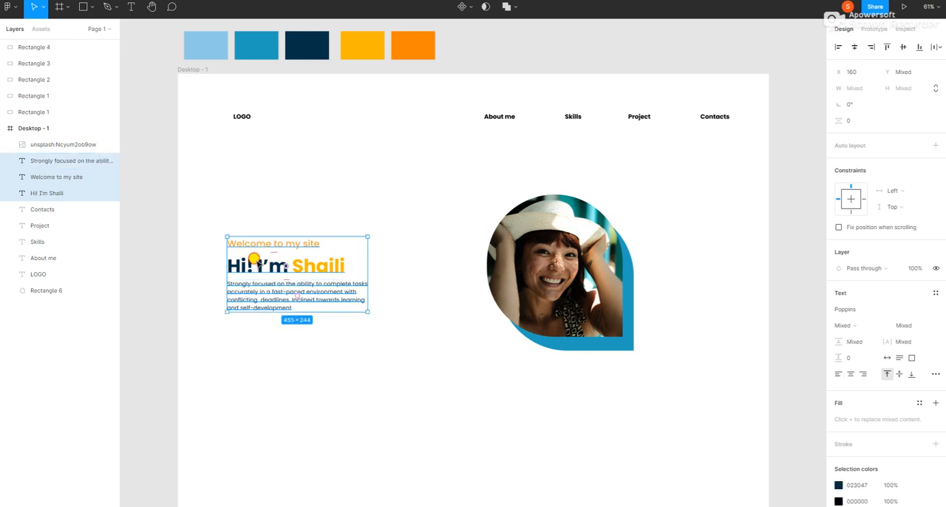
mouse_move(254, 264)
left_mouse_down()
mouse_move(309, 262)
mouse_move(262, 267)
left_mouse_up()
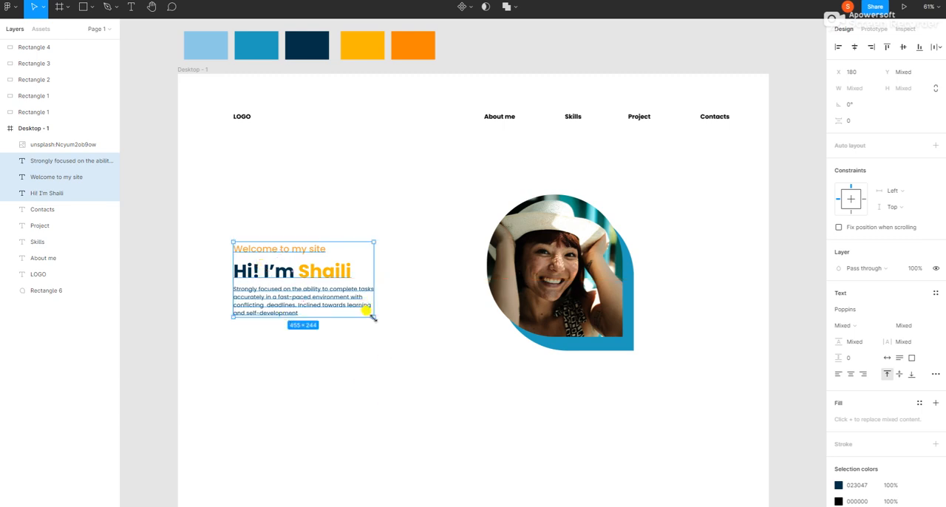
mouse_move(373, 318)
left_mouse_down()
mouse_move(391, 338)
mouse_move(374, 334)
left_mouse_up()
left_click(414, 399)
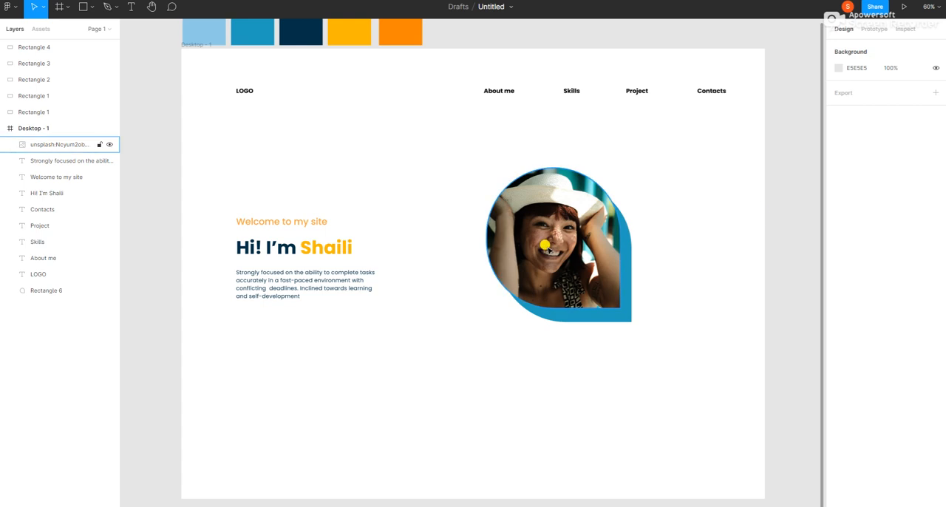
Position the photo teardrop at X 794, Y 260 and increase its width.
left_click(545, 244)
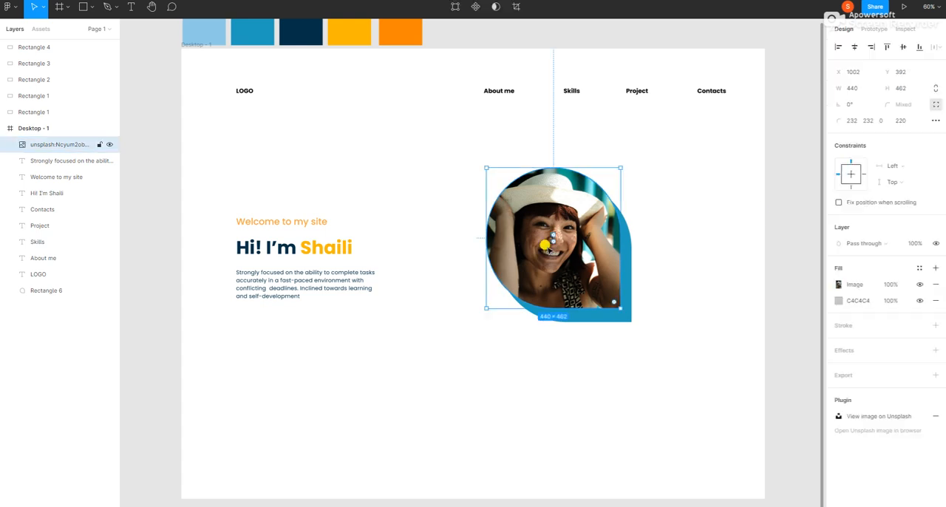
left_click(865, 72)
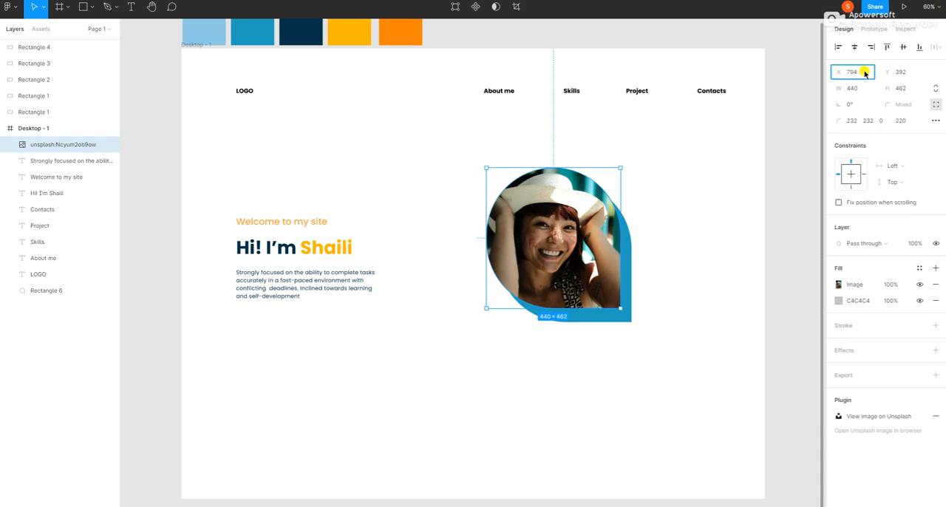
type("794")
key("Return")
left_click(902, 73)
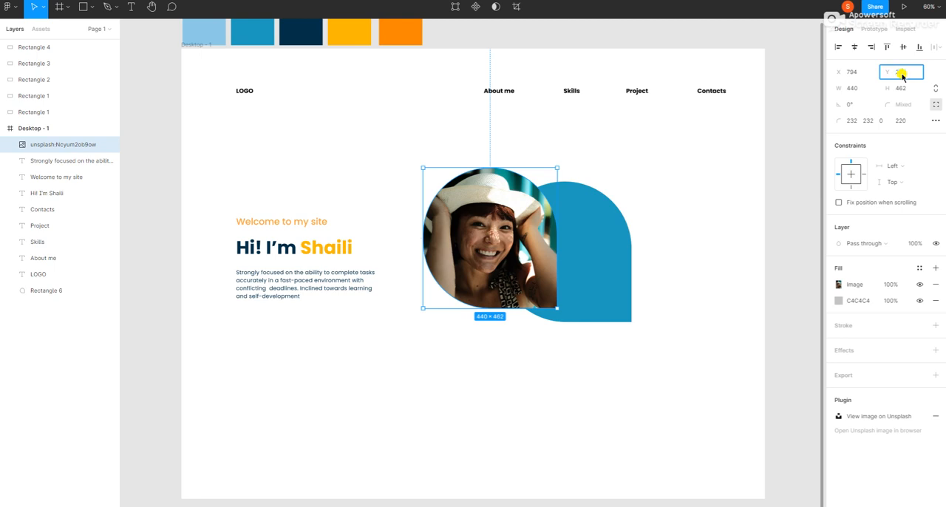
key("Return")
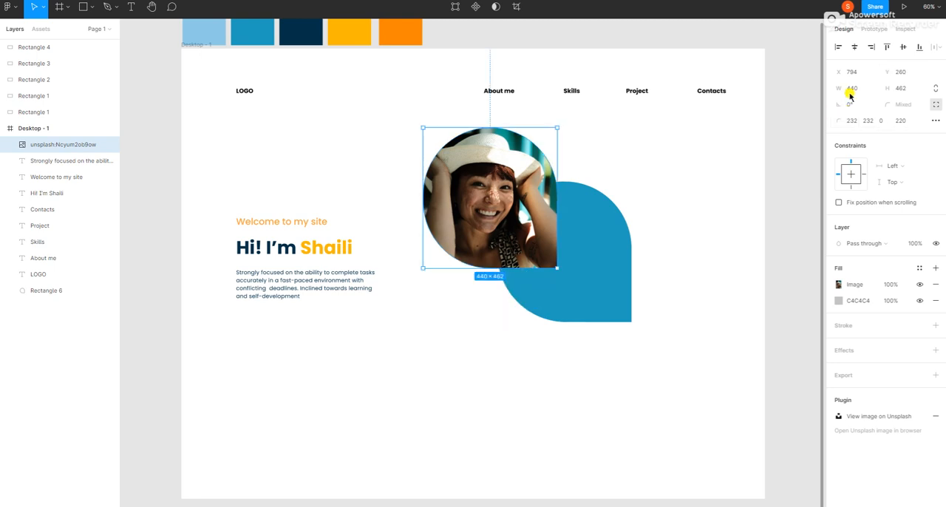
left_click(854, 89)
key("Return")
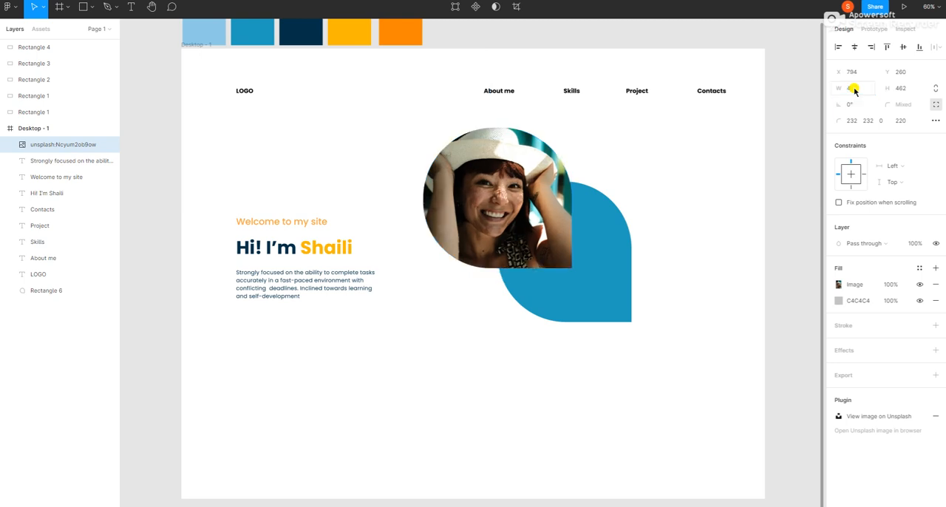
Set the photo teardrop's height to 465.
left_click(908, 89)
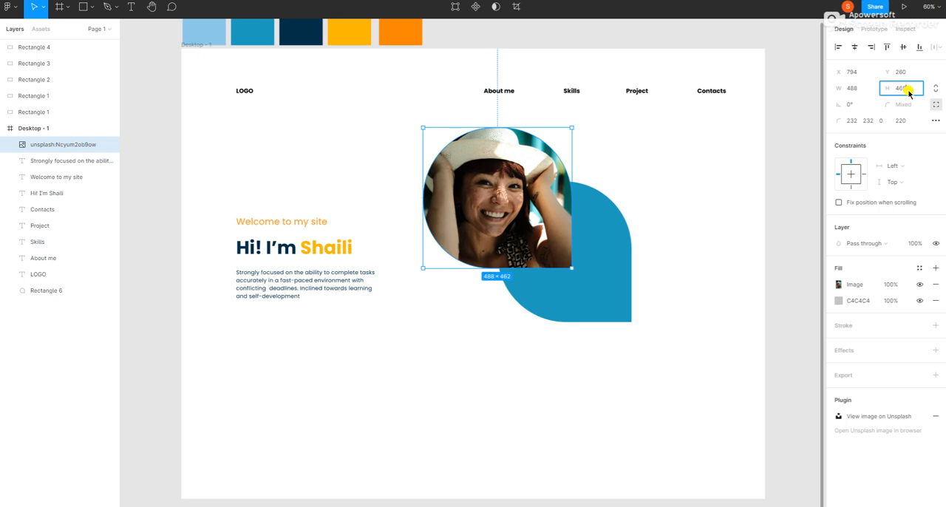
key("Escape")
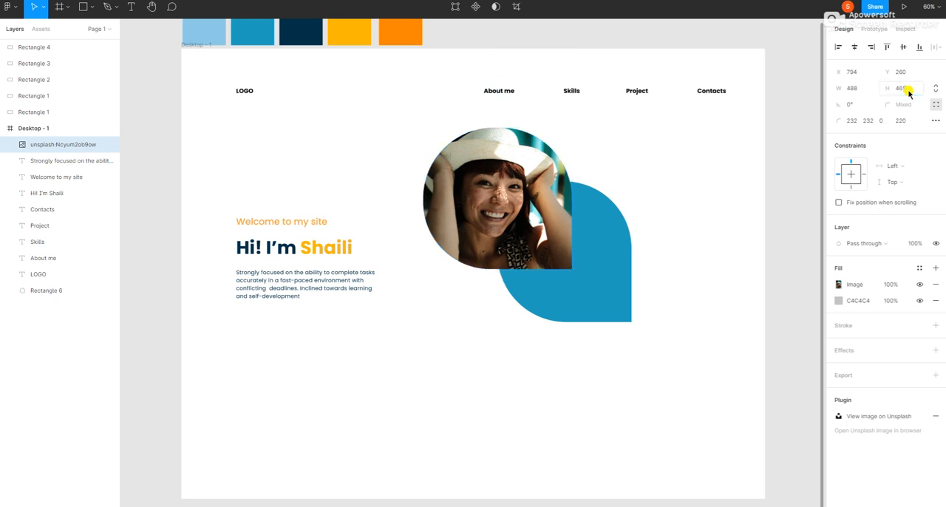
Position the blue teardrop behind the photo at X 827, Y 307.
left_click(608, 276)
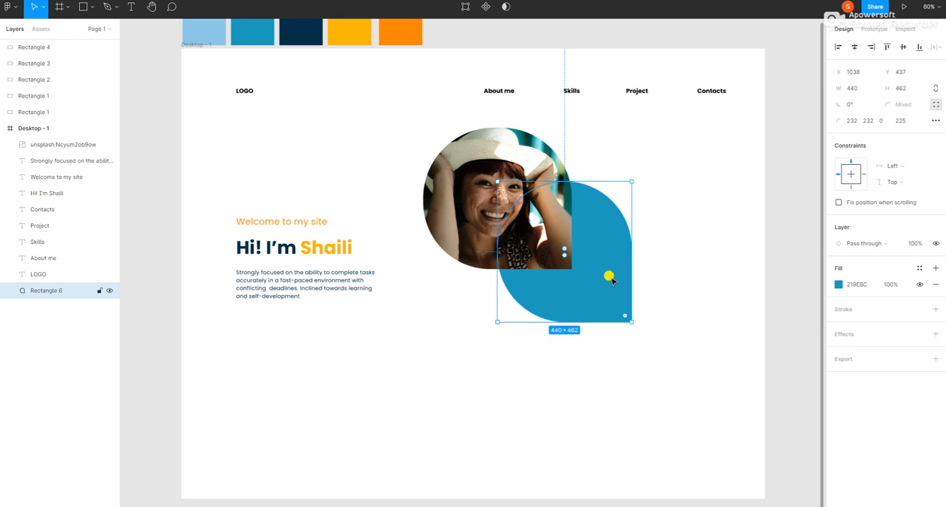
left_click(855, 72)
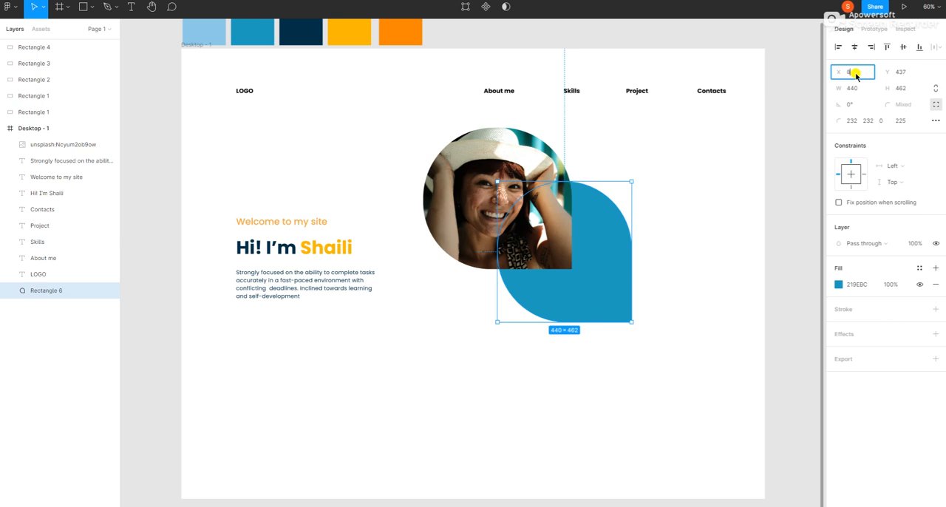
key("Return")
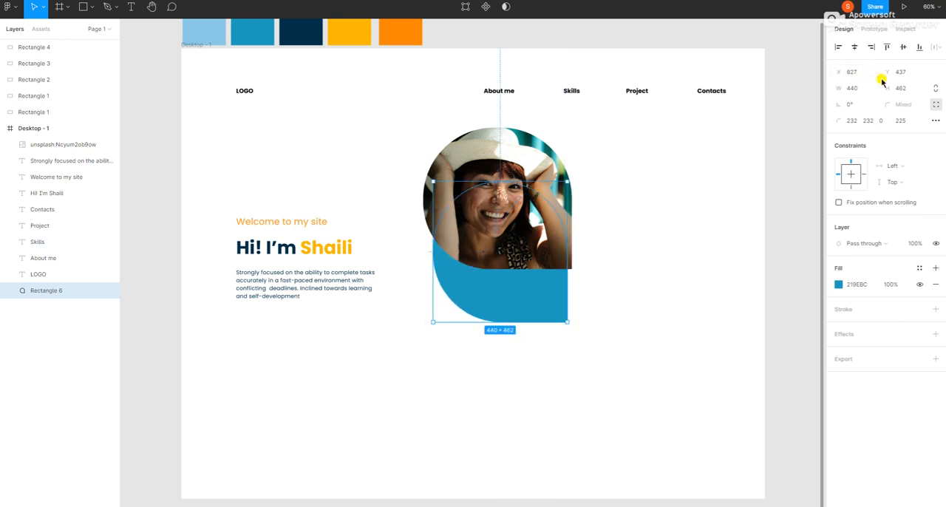
left_click(900, 72)
key("Return")
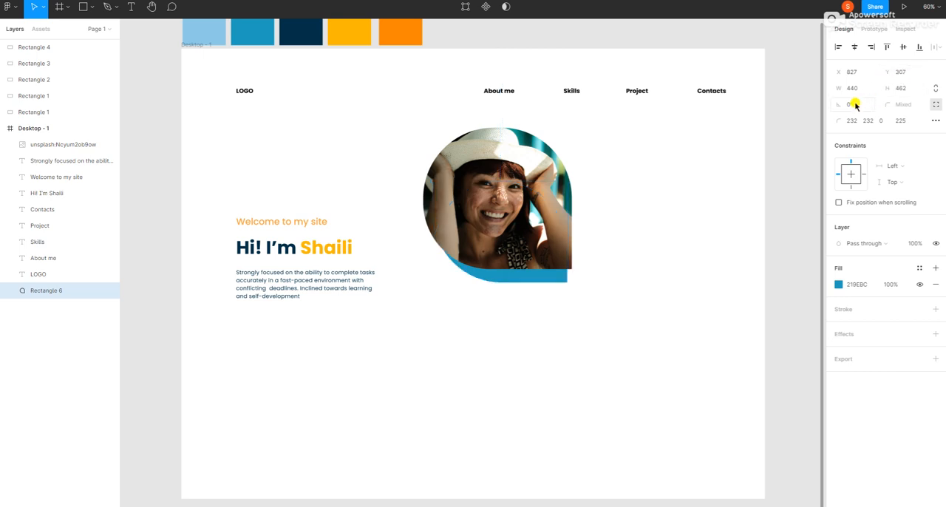
Resize the blue teardrop to a width of 481 and a height of 440, and deselect it.
left_click(858, 89)
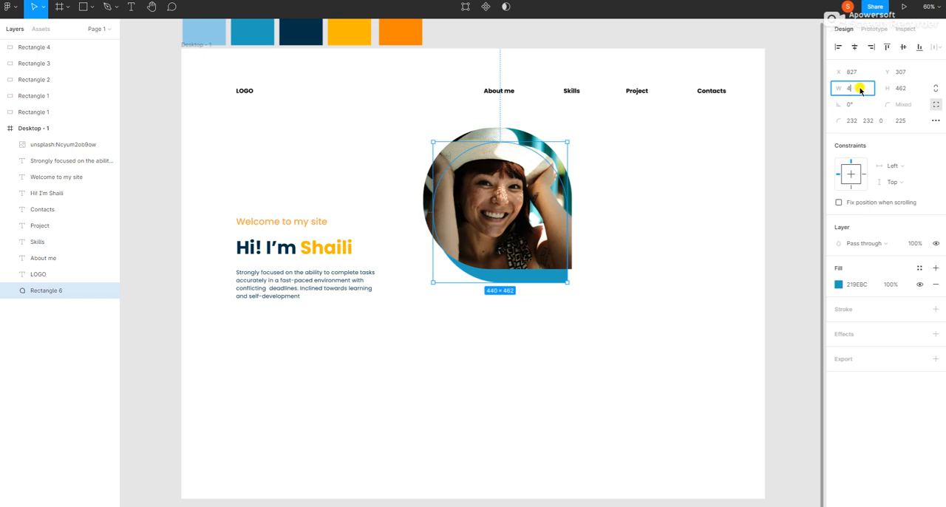
type("481")
key("Return")
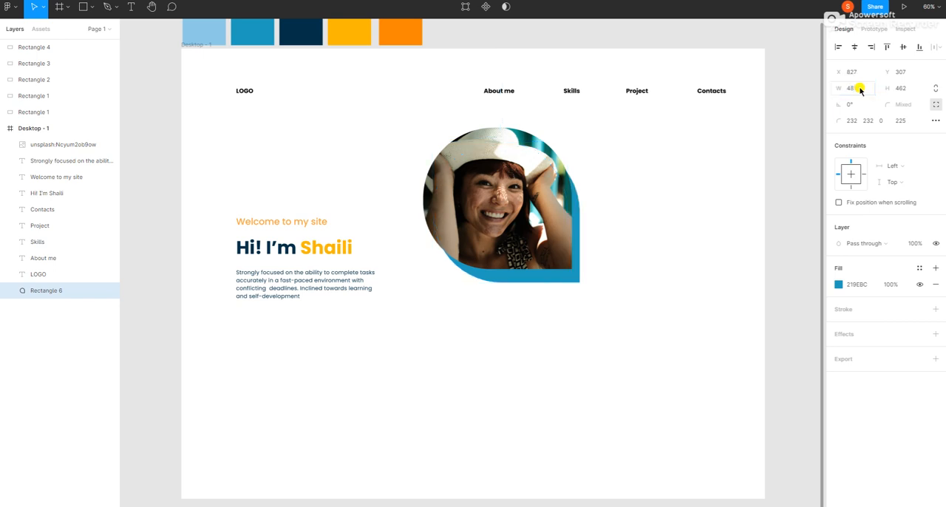
left_click(909, 89)
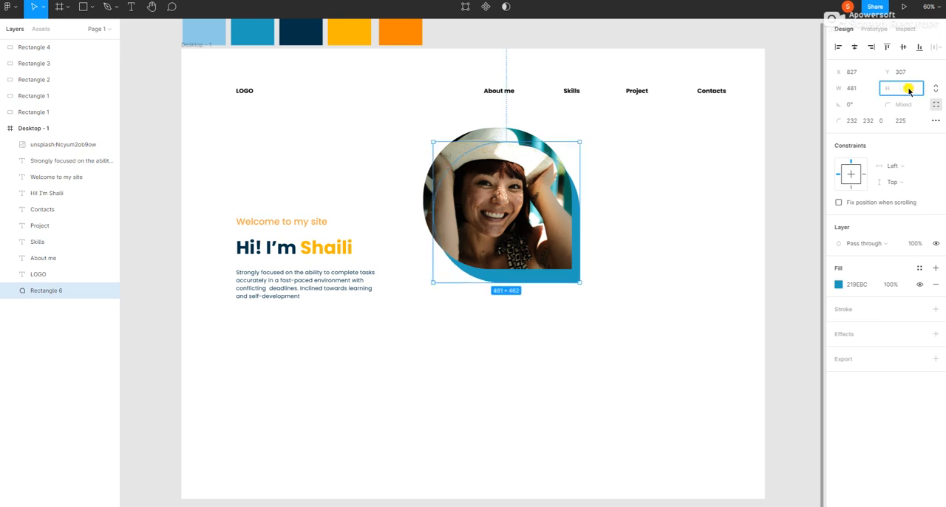
type("44")
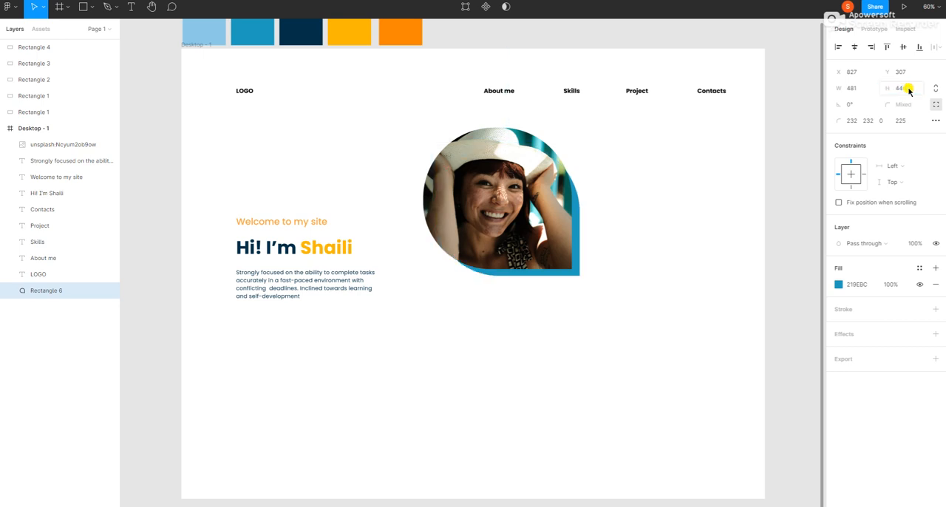
type("0")
key("Return")
left_click(409, 124)
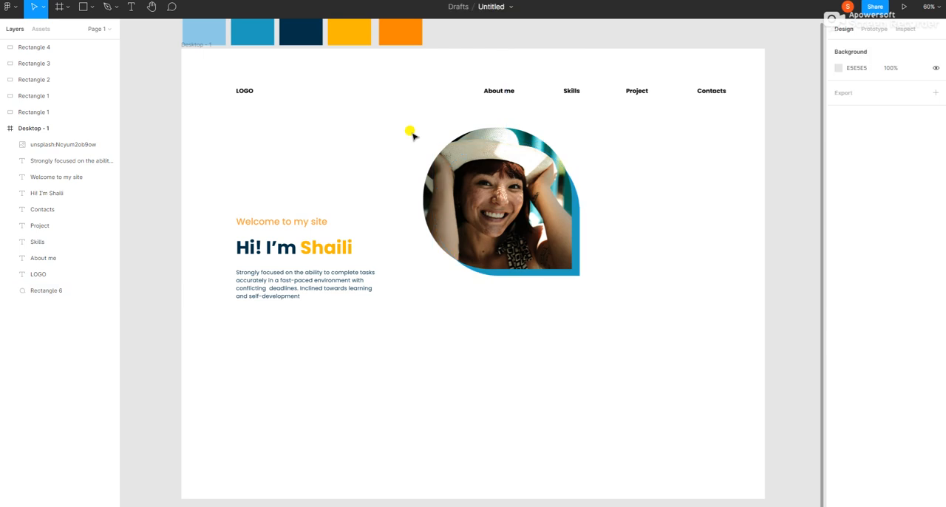
left_click(476, 156)
left_click(452, 261, "shift")
left_click(534, 325)
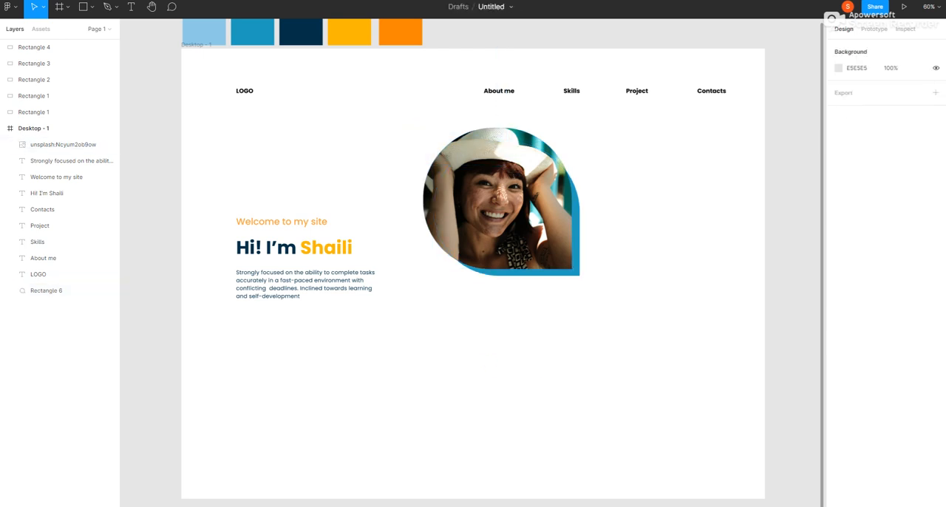
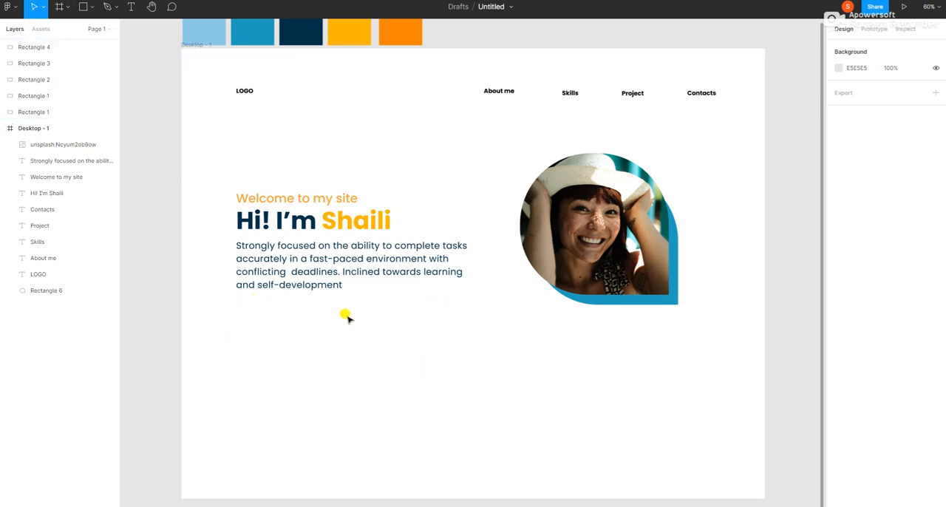
Draw a rectangle 224 wide and 75 high below the hero paragraph, aligned with the paragraph's left edge.
left_click(92, 7)
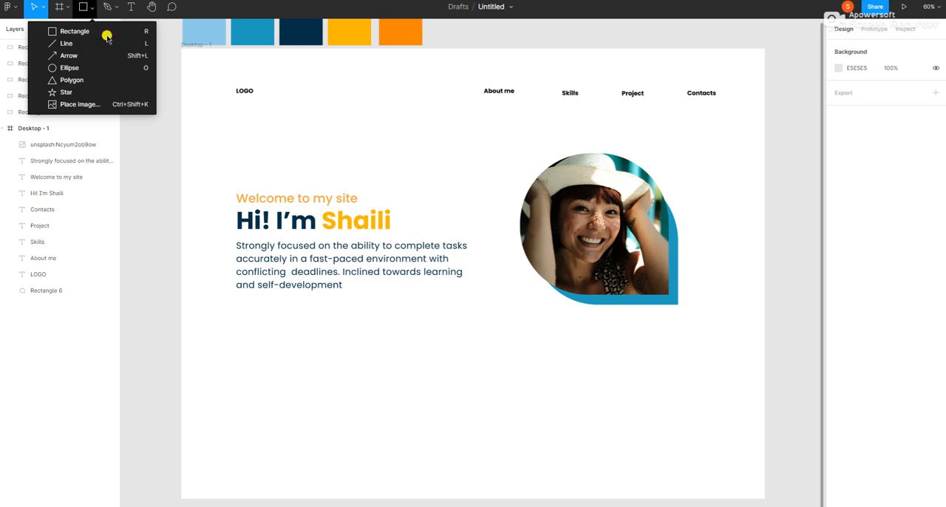
left_click(105, 31)
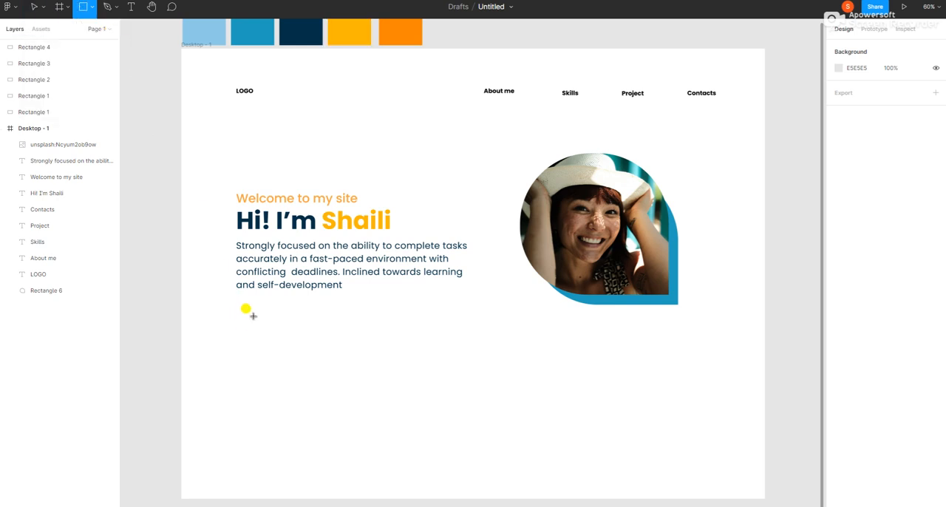
left_click_drag(235, 311, 296, 335)
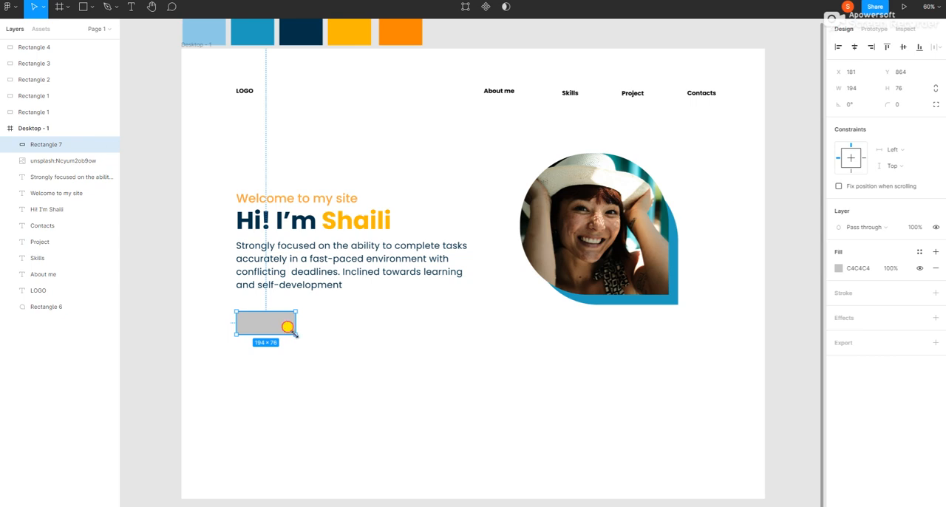
left_click_drag(294, 332, 303, 329)
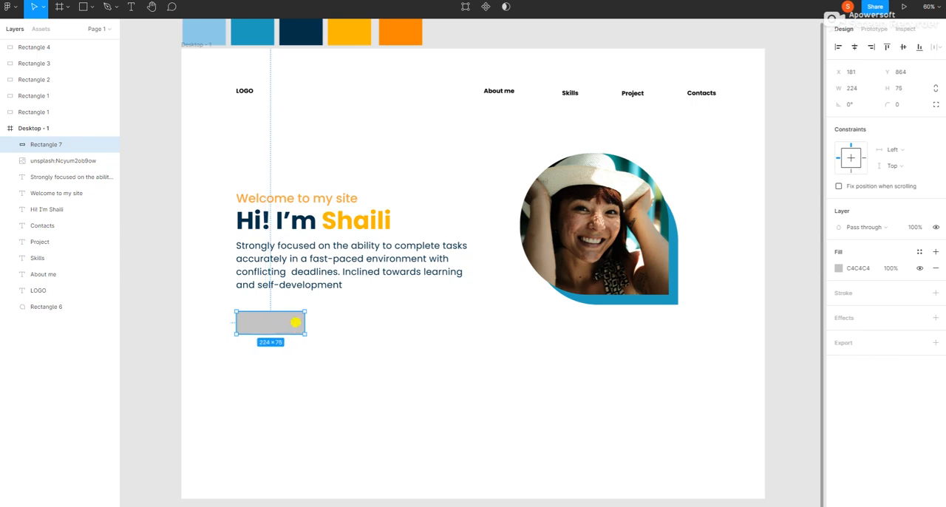
Duplicate the grey rectangle and place the copy to its right at X 471, Y 864.
right_click(269, 320)
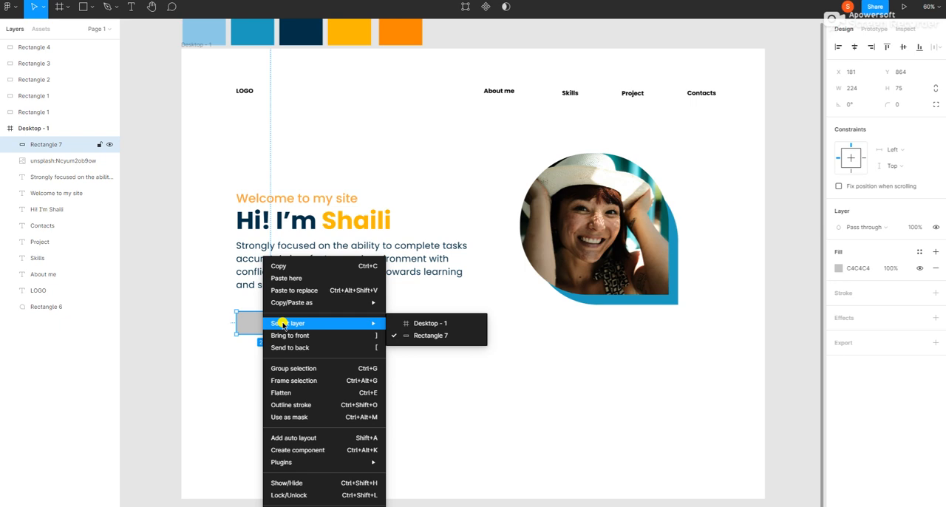
left_click(278, 261)
left_click(352, 320)
right_click(365, 248)
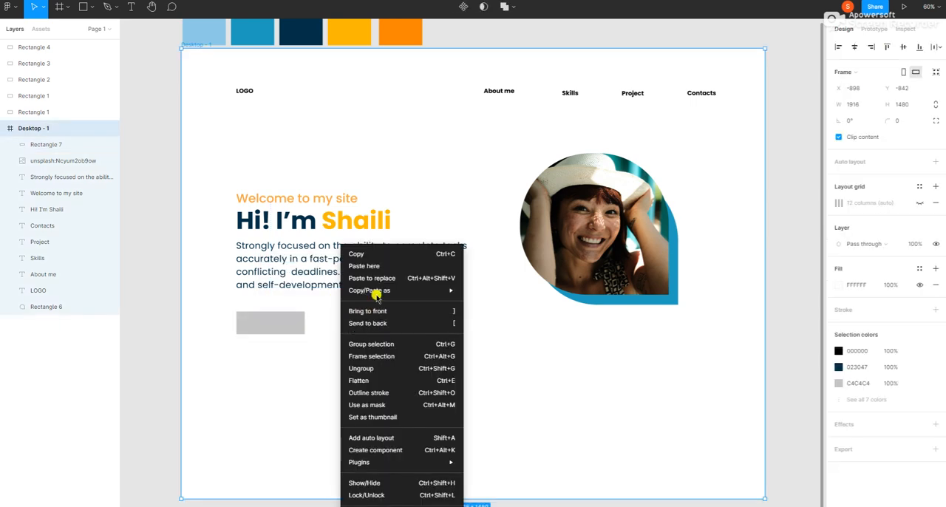
left_click(373, 268)
left_click_drag(387, 283, 337, 326)
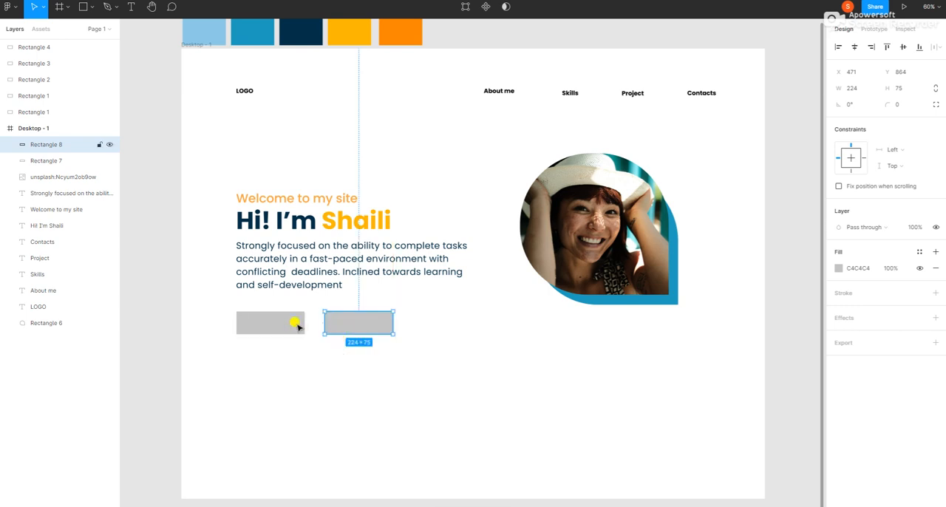
Fill the left button rectangle with 219EBC, copied from the blue palette swatch.
left_click(265, 323)
double_click(266, 323)
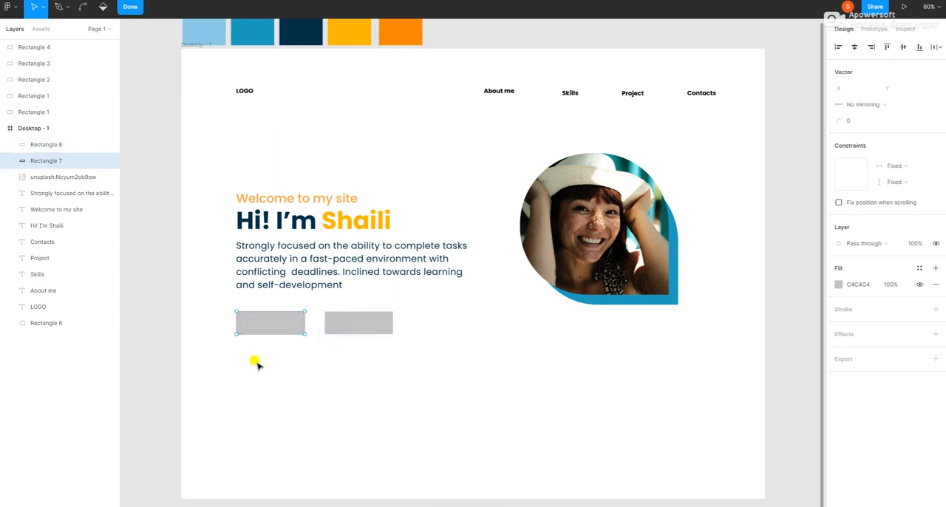
left_click(44, 161)
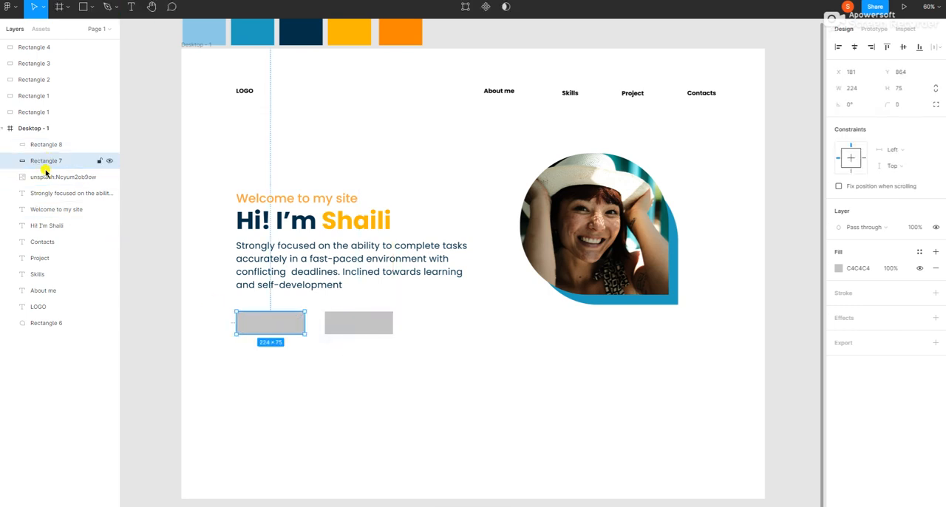
left_click(254, 31)
left_click(868, 185)
key("ctrl+c")
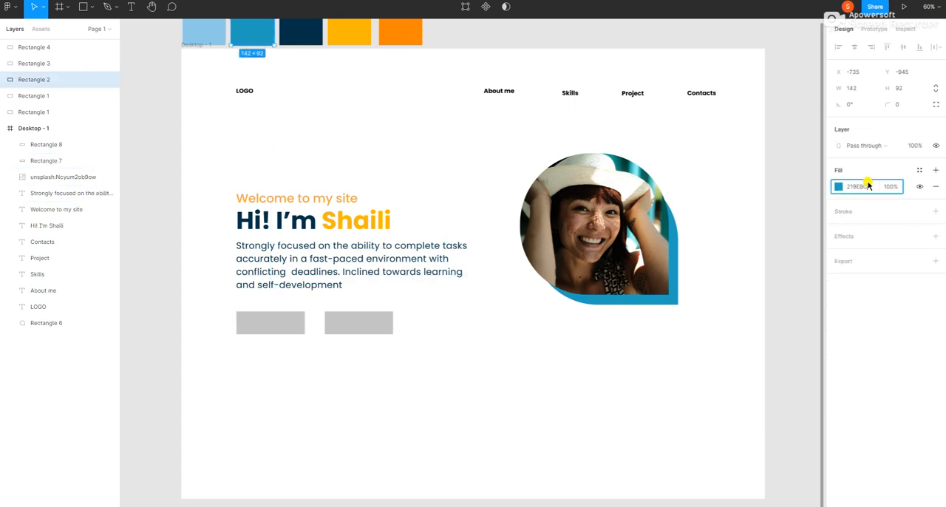
left_click(255, 329)
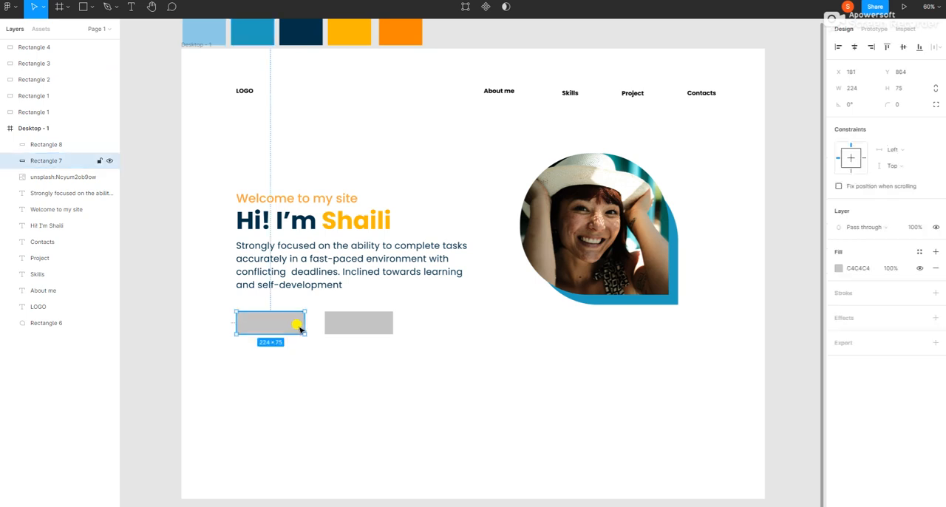
left_click(857, 269)
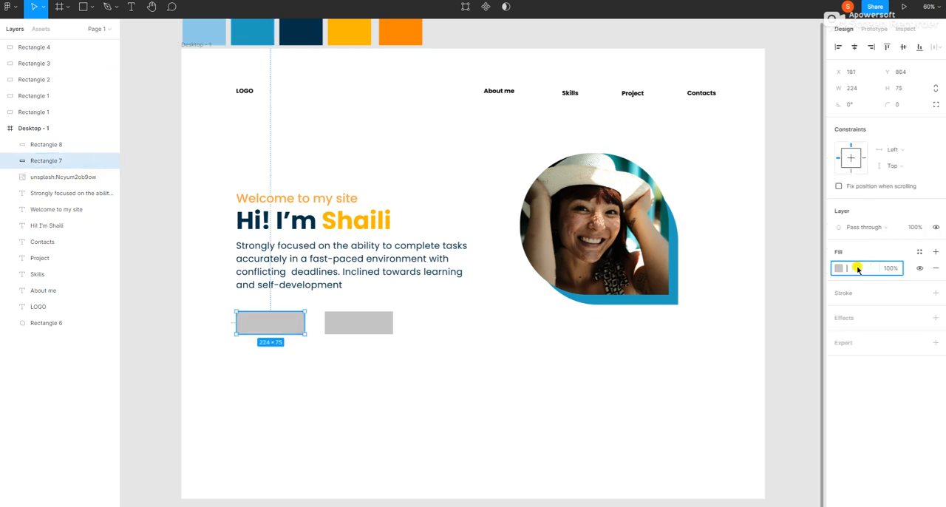
key("ctrl+v")
key("Return")
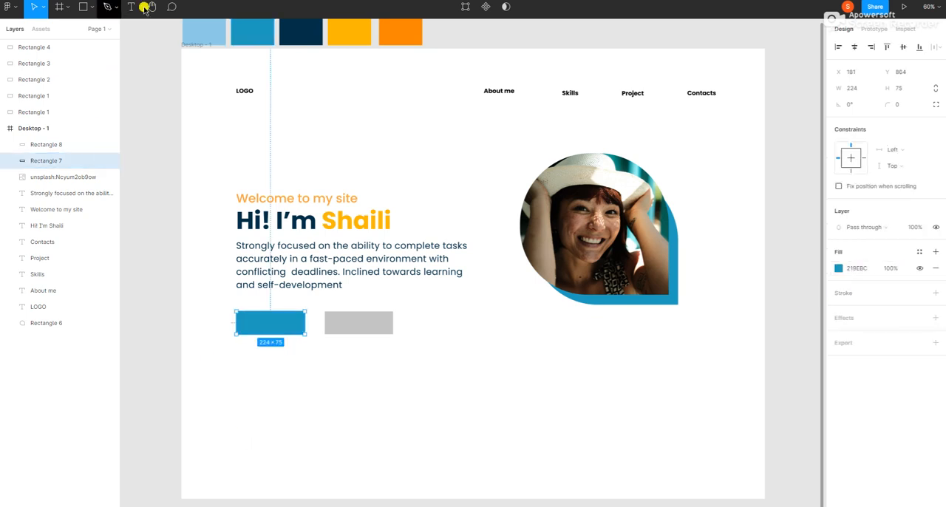
Add the text "Connect!" and centre it over the blue button rectangle at X 222, Y 880.
left_click(132, 7)
left_click(246, 321)
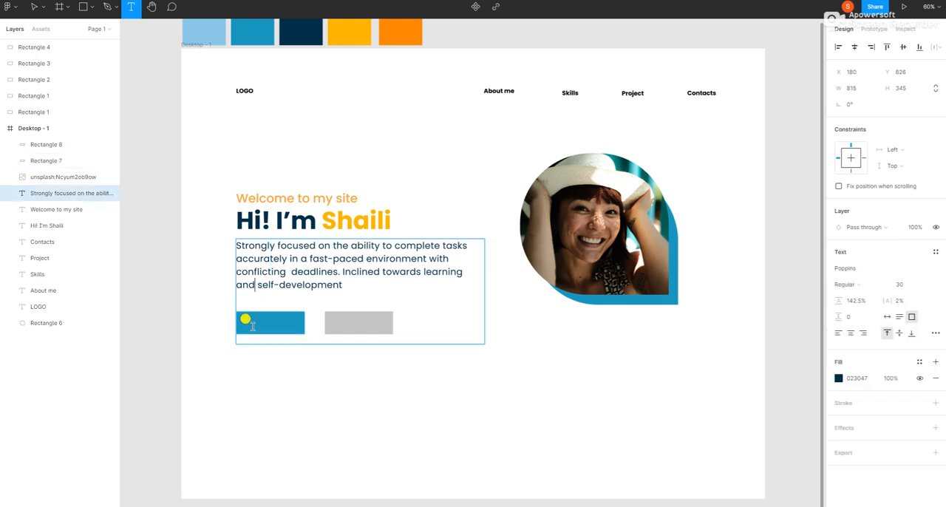
left_click(255, 363)
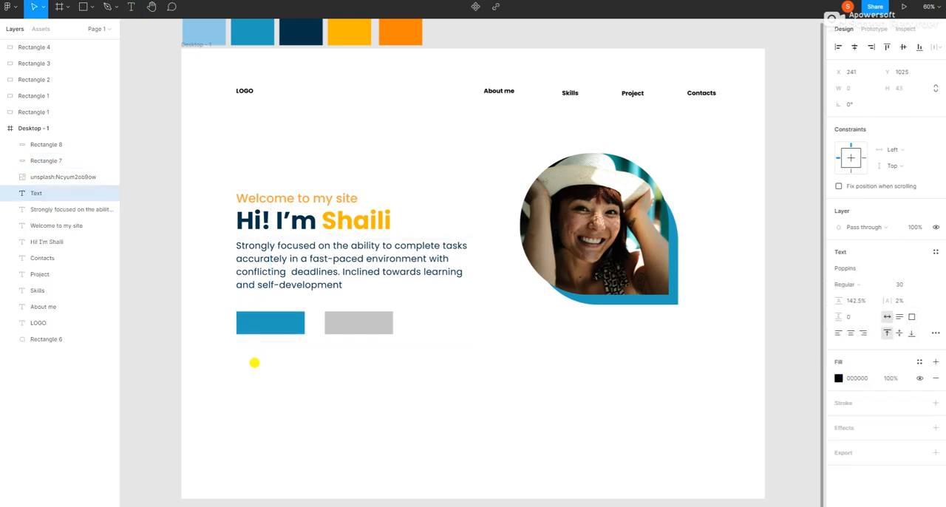
type("Connect!")
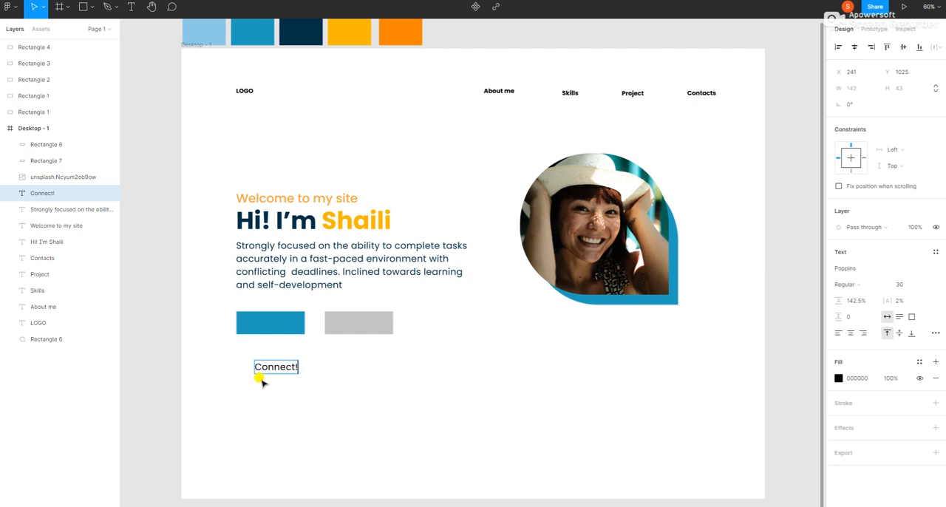
double_click(263, 366)
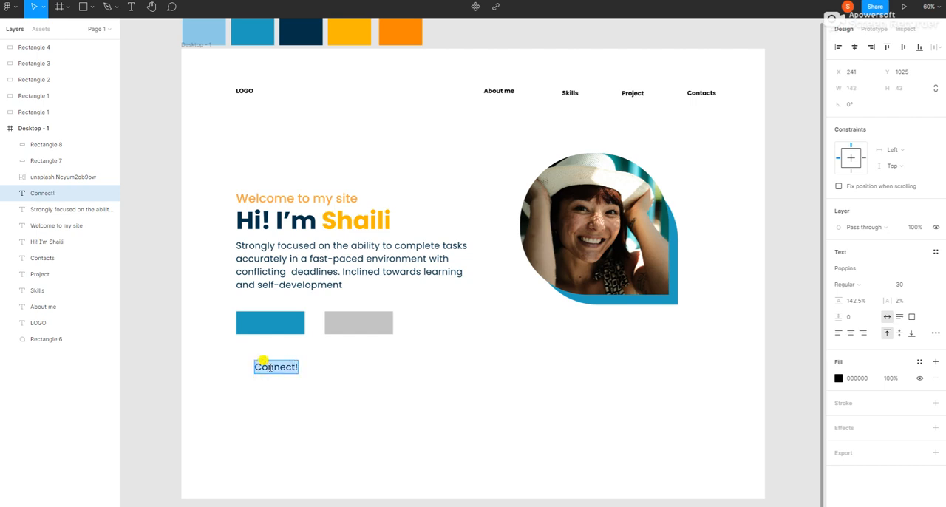
key("Escape")
left_click_drag(266, 372, 260, 323)
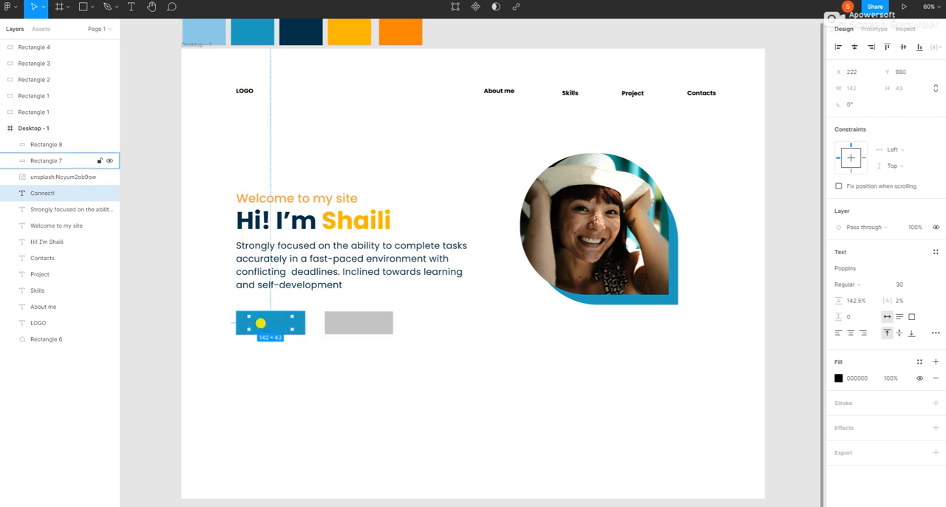
Bring the "Connect!" text to the front, colour it white (FFFFFF) and deselect it.
right_click(260, 323)
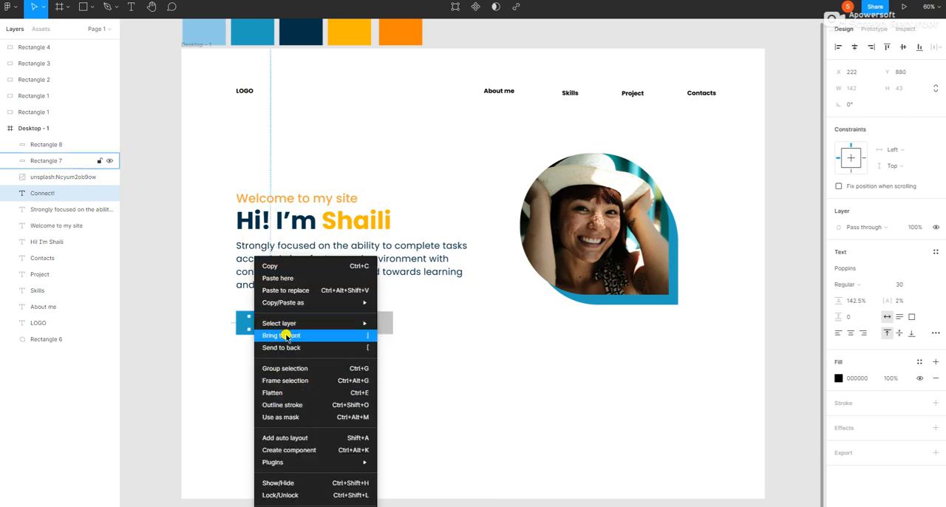
left_click(287, 336)
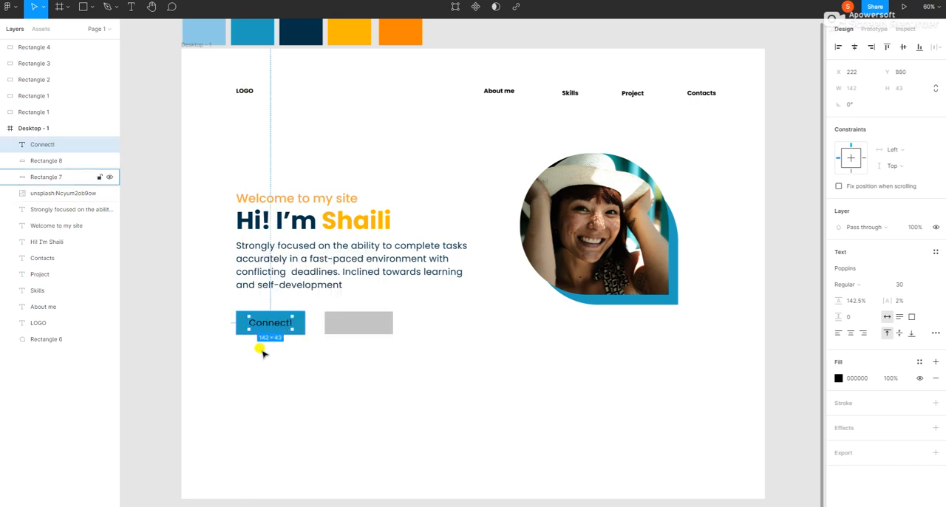
left_click(838, 378)
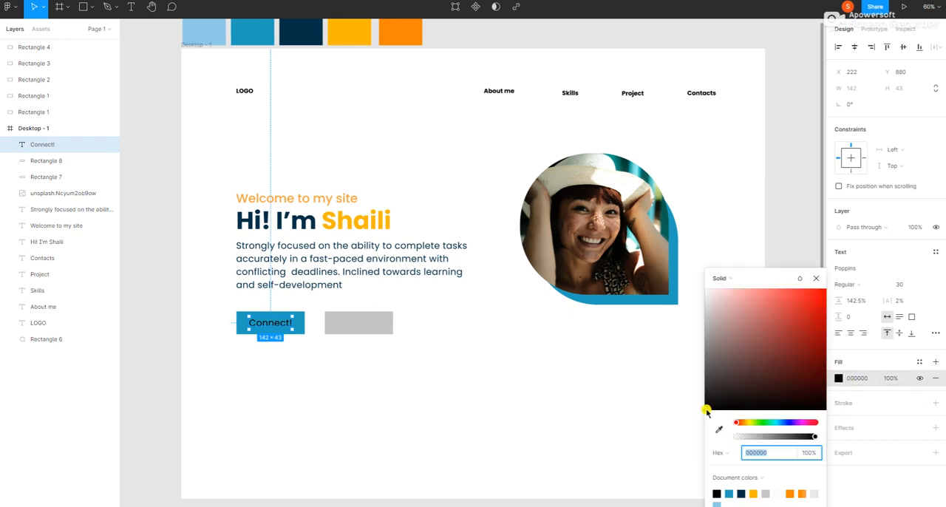
left_click_drag(702, 410, 704, 289)
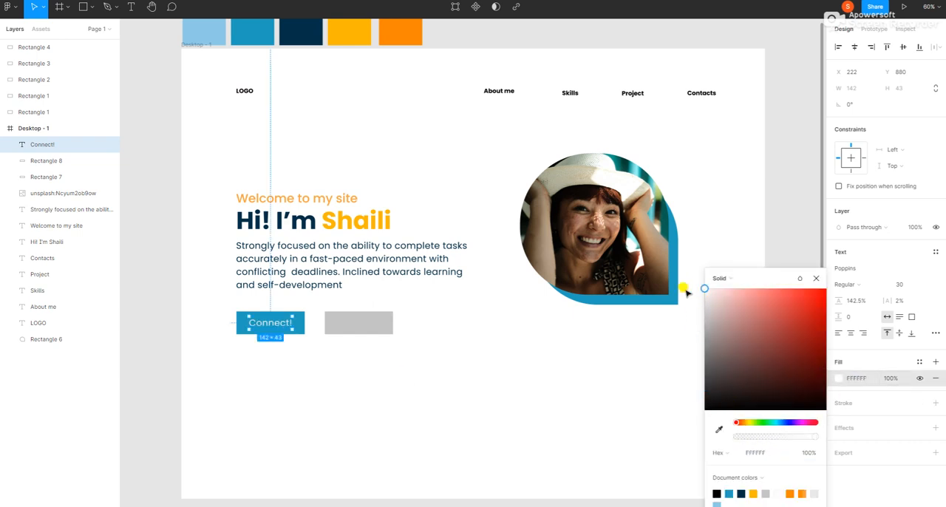
left_click(399, 381)
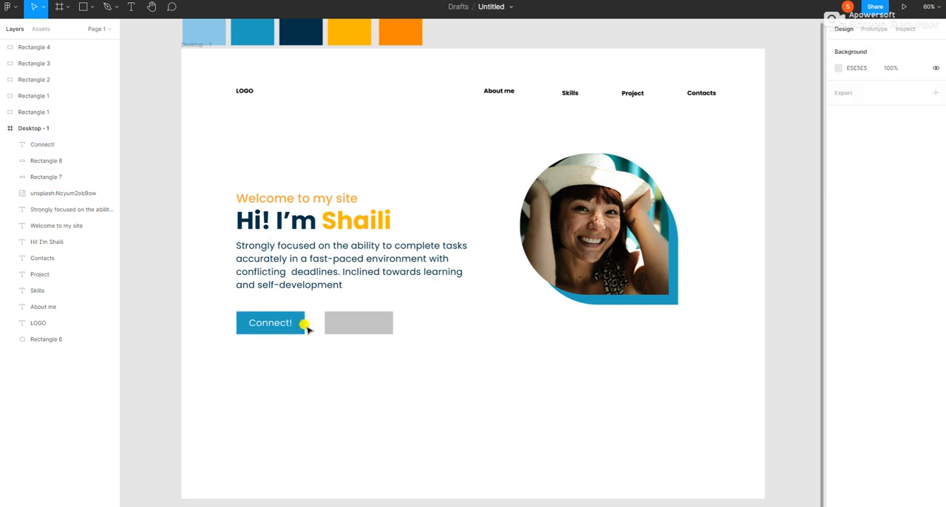
Set the "Connect!" label's font size to 18 and recentre it horizontally on the blue button.
left_click(269, 322)
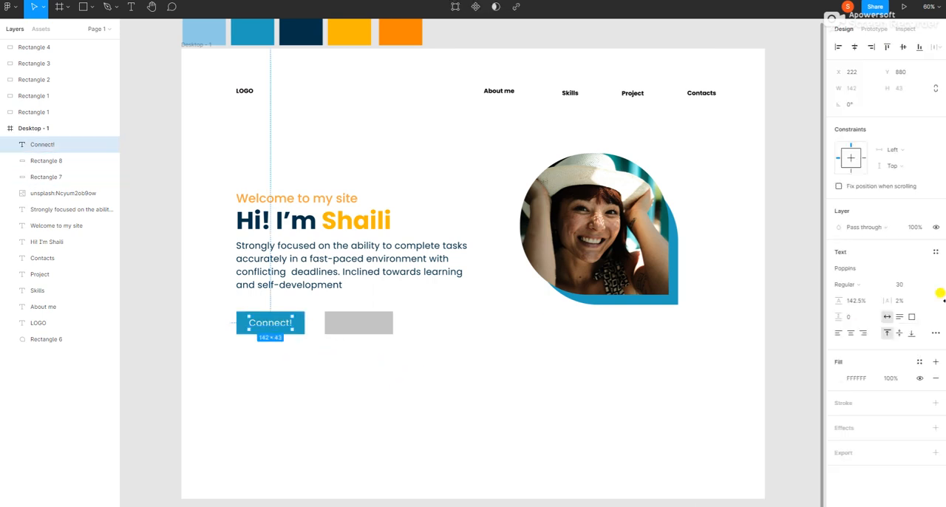
left_click(899, 287)
type("18")
key("Return")
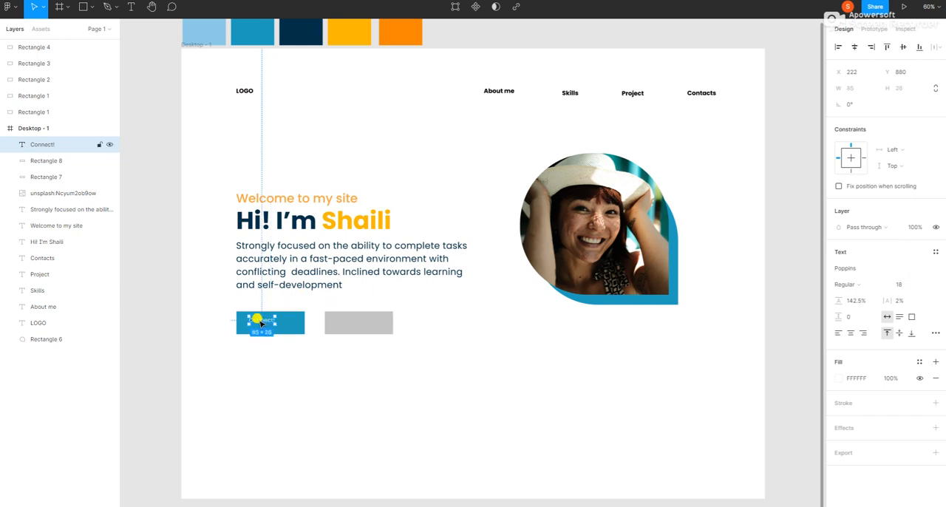
left_click_drag(264, 320, 270, 320)
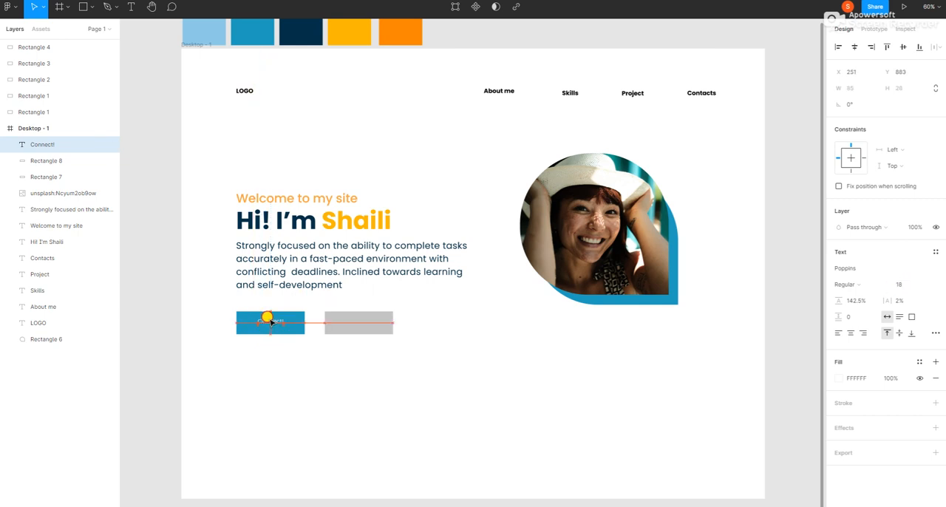
left_click(264, 321)
Round the corners of the blue button rectangle and deselect it.
left_click(244, 337)
left_click(254, 321)
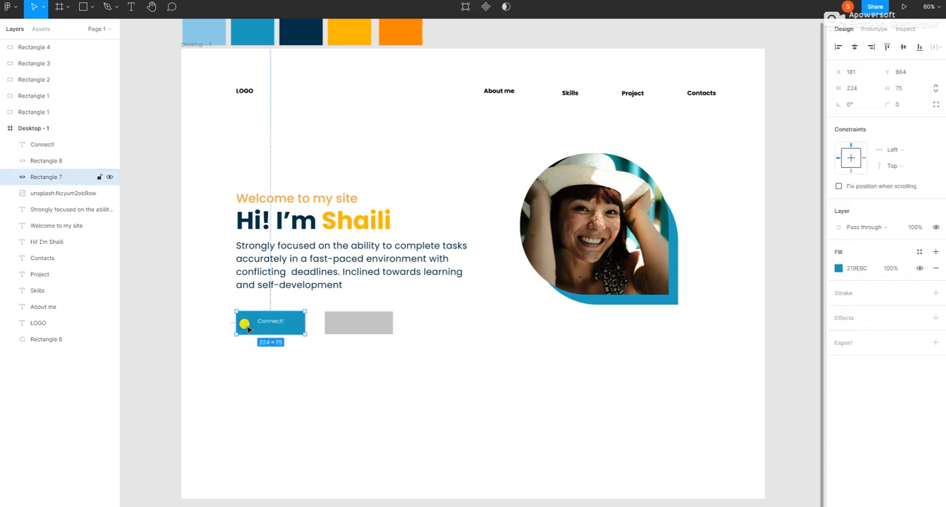
left_click(238, 325)
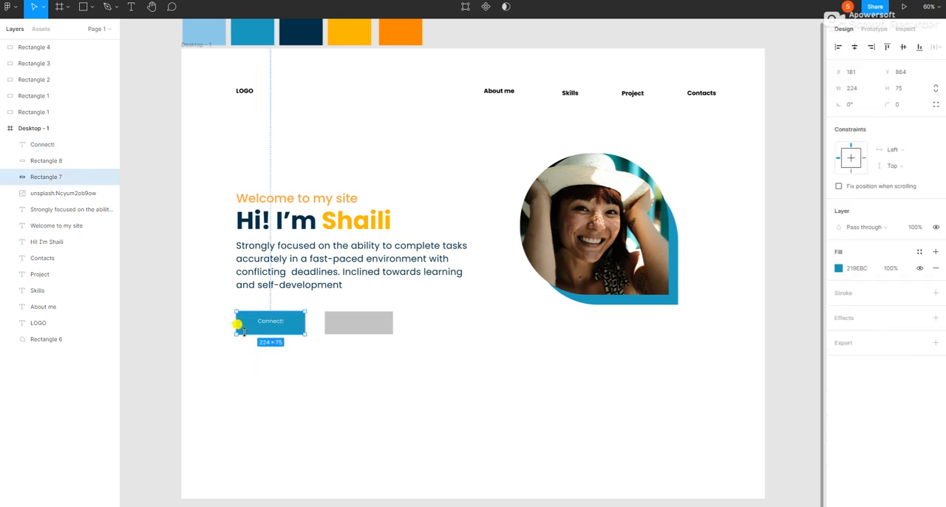
left_click(899, 106)
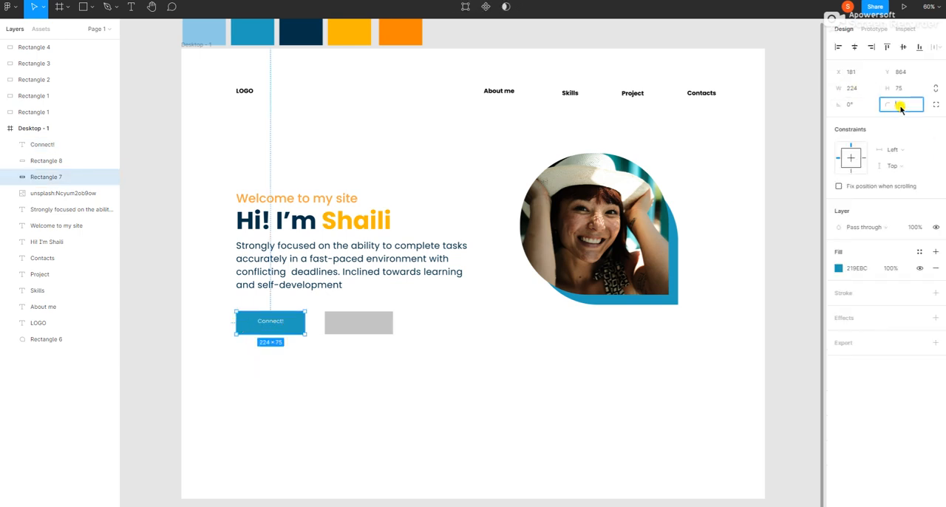
key("Return")
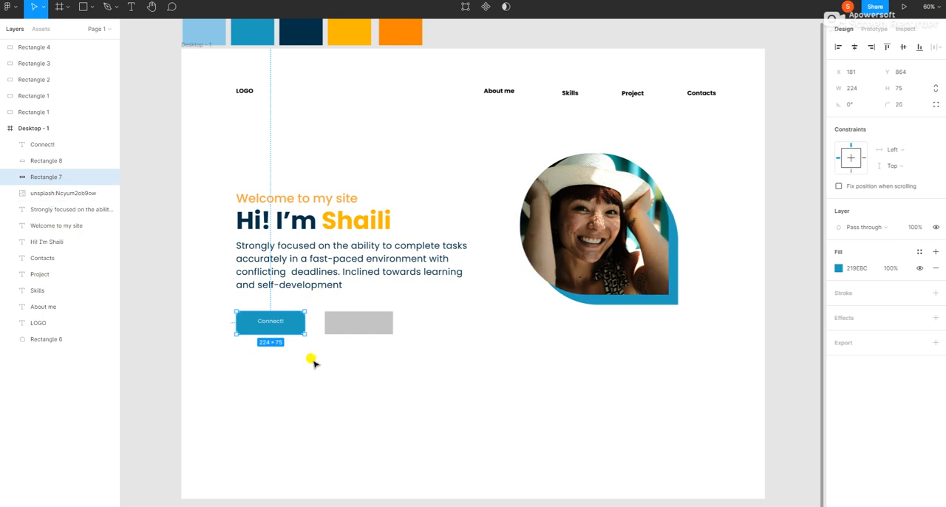
left_click(305, 382)
Set the grey button rectangle's corner radius to 20.
left_click(365, 323)
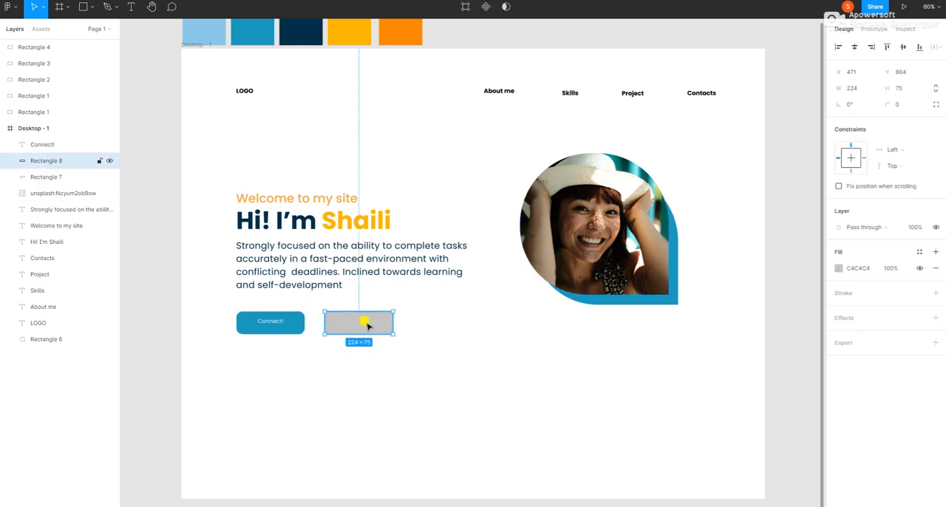
left_click(901, 108)
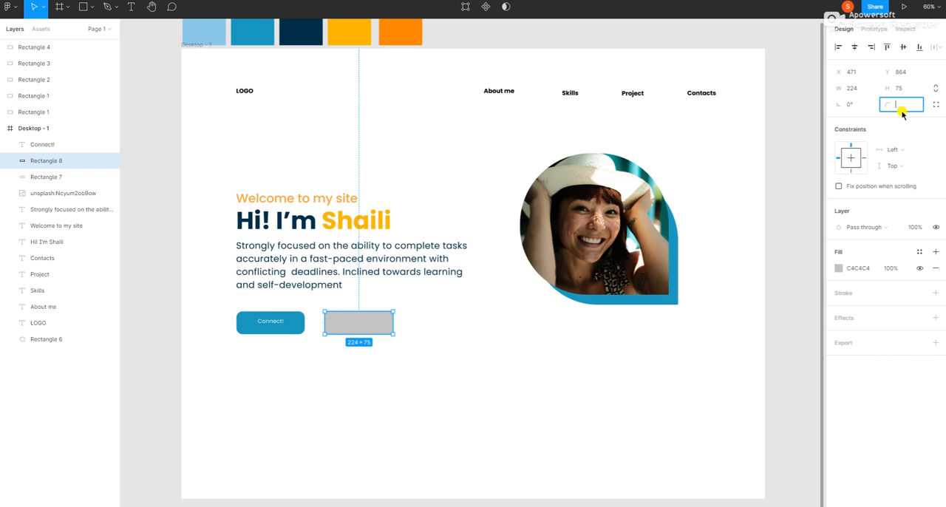
type("20")
key("Return")
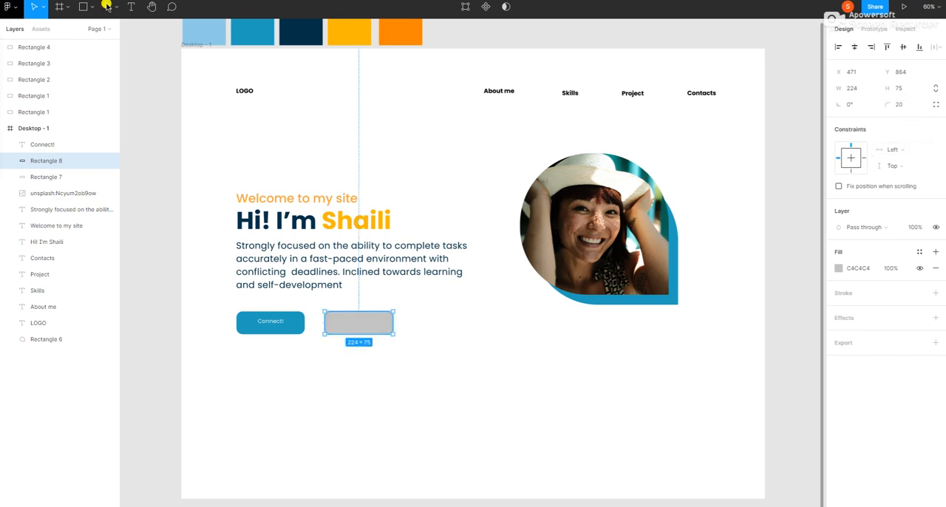
Add the text "See my Projects!" centred on the grey button at X 506, Y 889, and recentre the "Connect!" label on the blue button.
key("t")
left_click(283, 358)
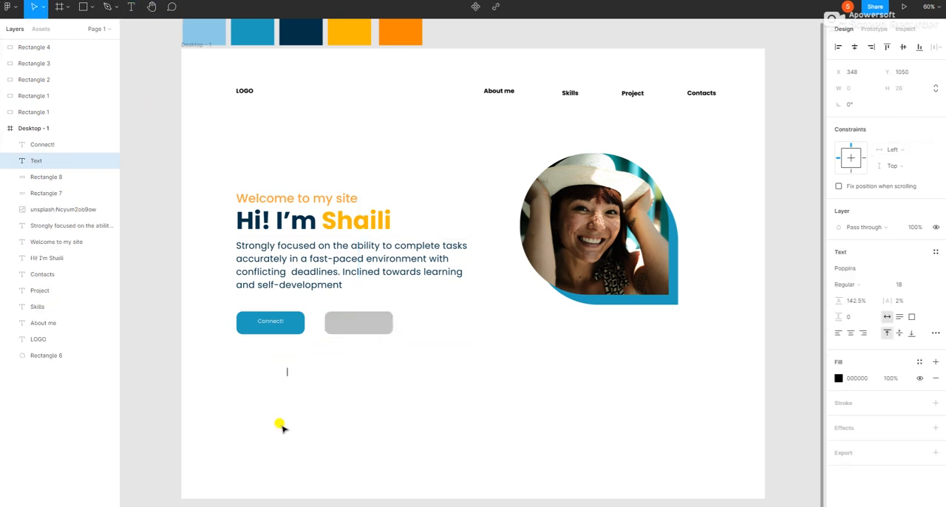
type("See my Projects!")
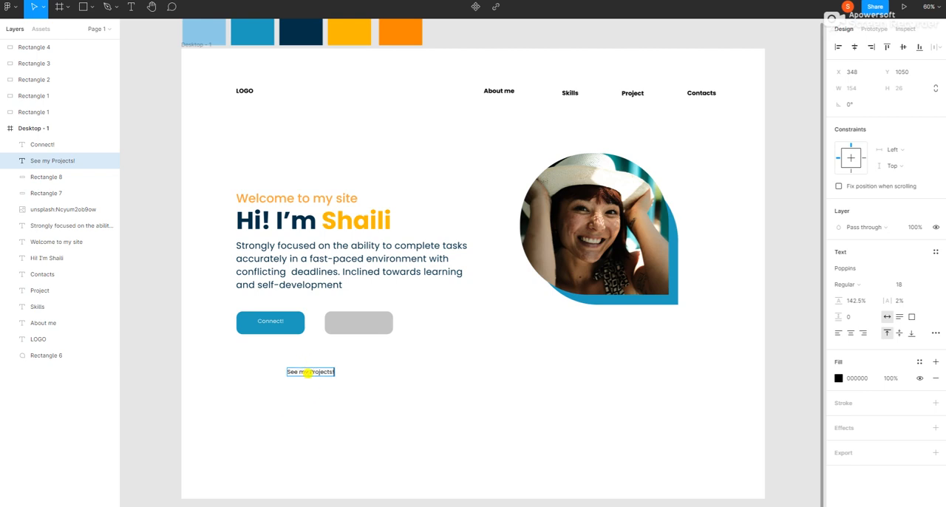
key("Escape")
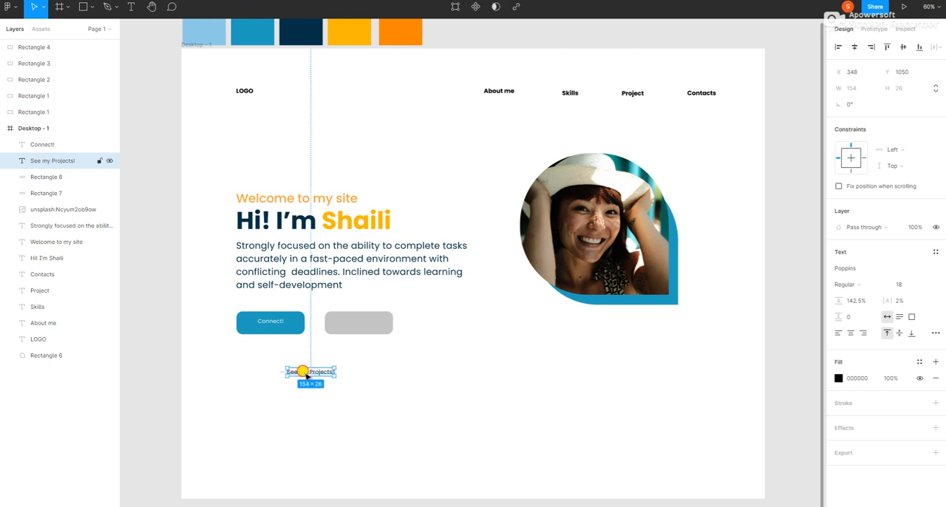
left_click_drag(303, 371, 351, 323)
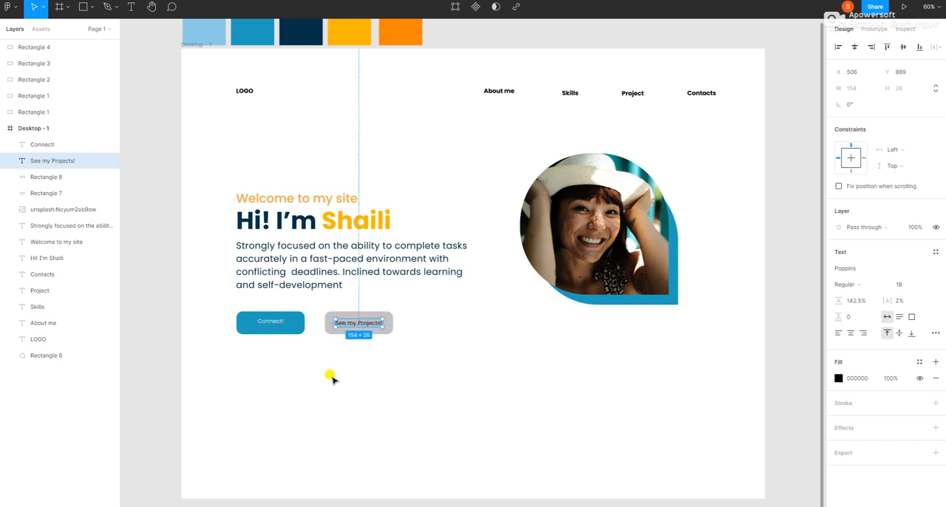
left_click_drag(268, 322, 271, 322)
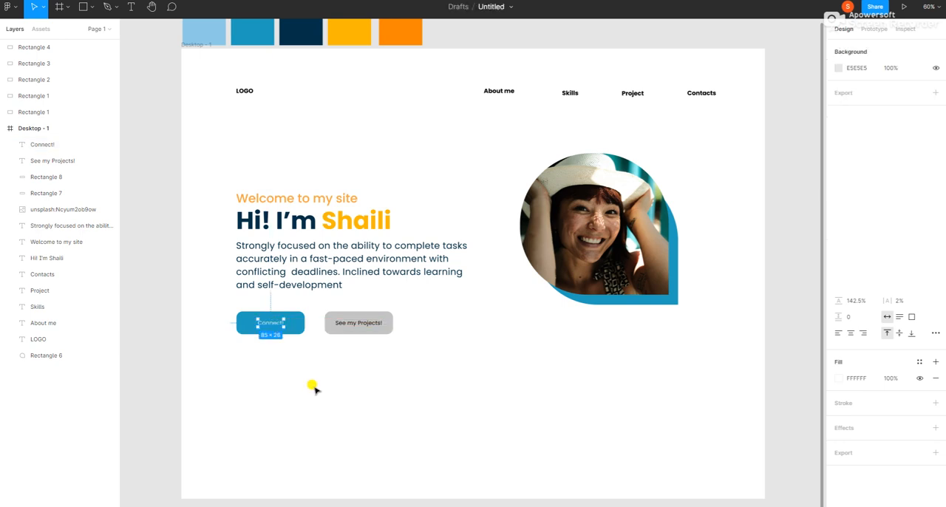
Add an inside stroke in the swatch blue 219EBC to the "See my Projects!" button rectangle and hide its grey fill.
left_click(313, 386)
left_click(331, 330)
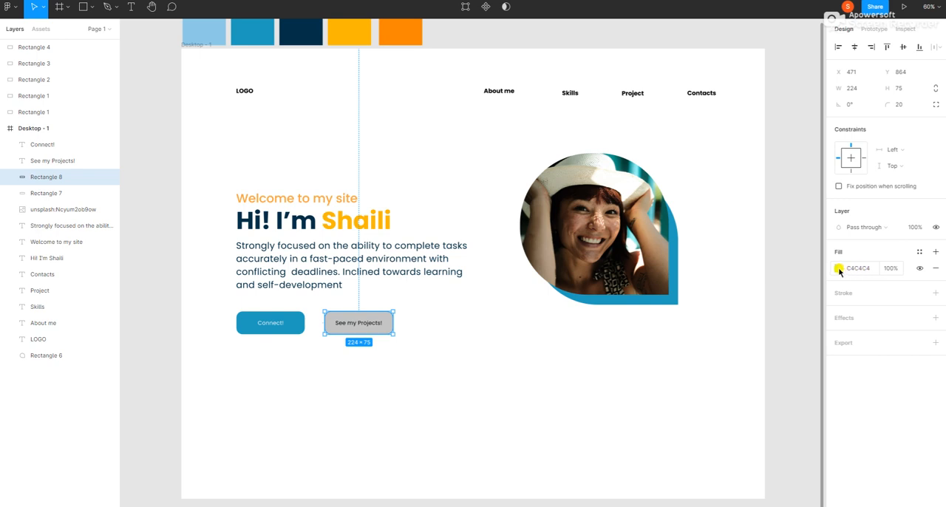
left_click(850, 293)
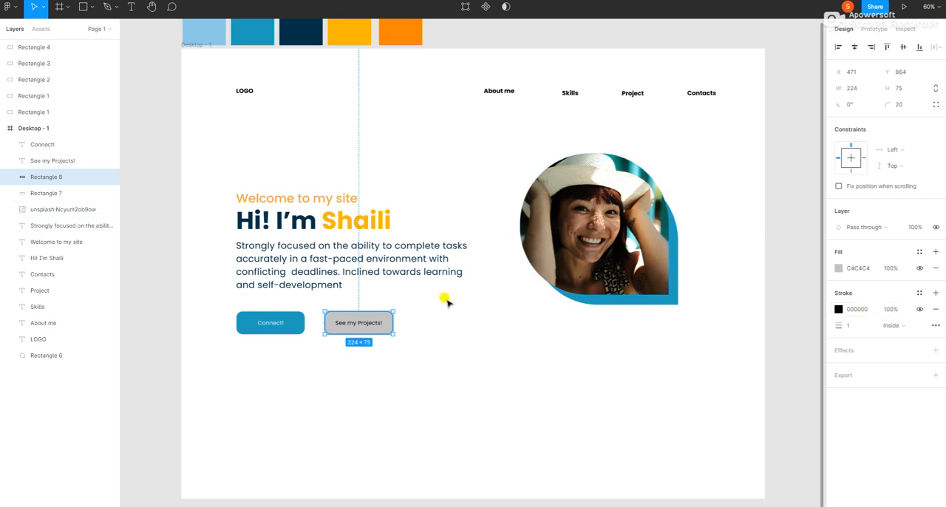
left_click(254, 33)
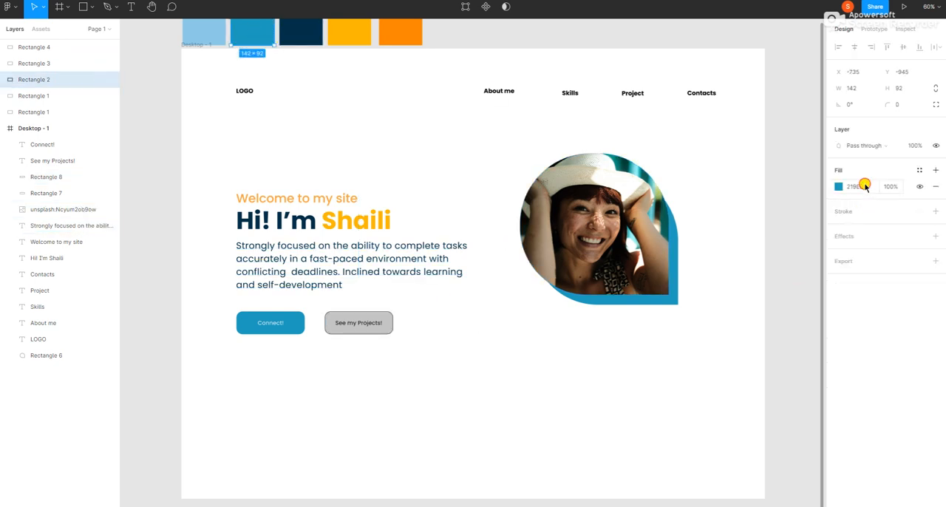
left_click(865, 187)
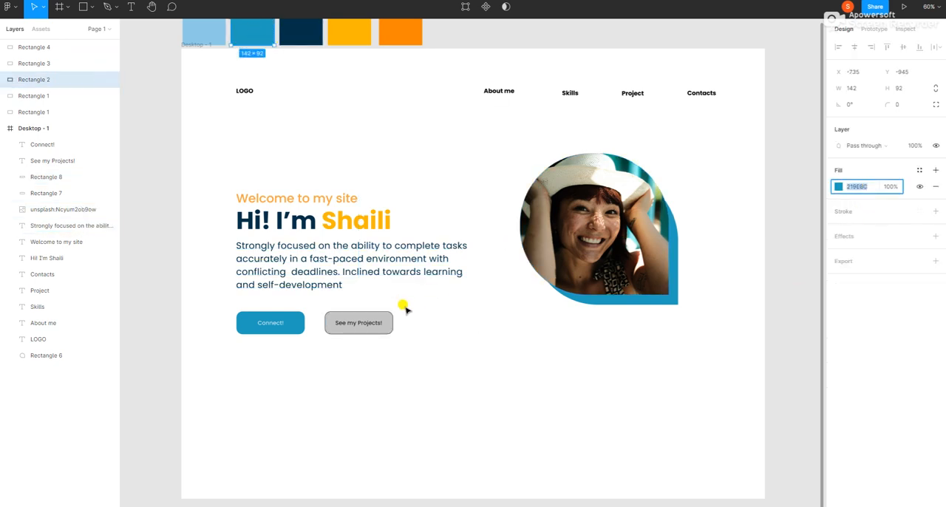
left_click(385, 323)
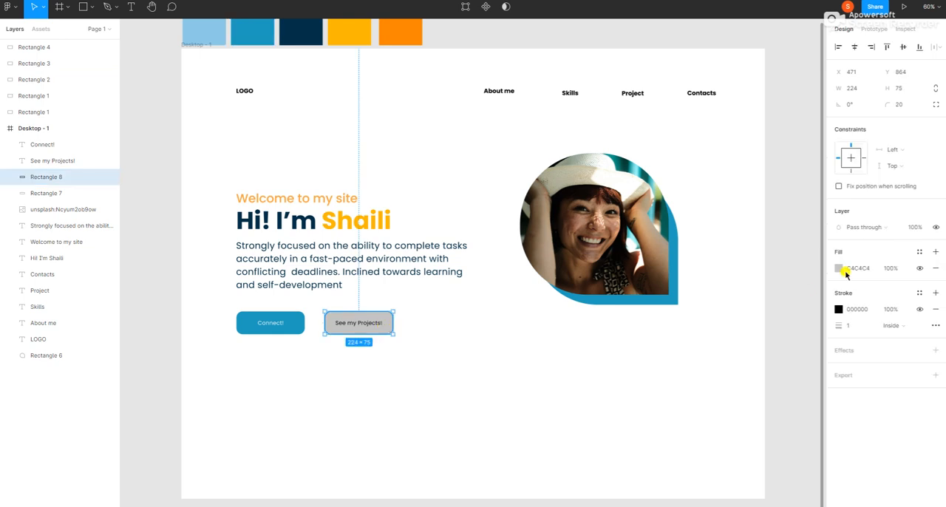
left_click(856, 310)
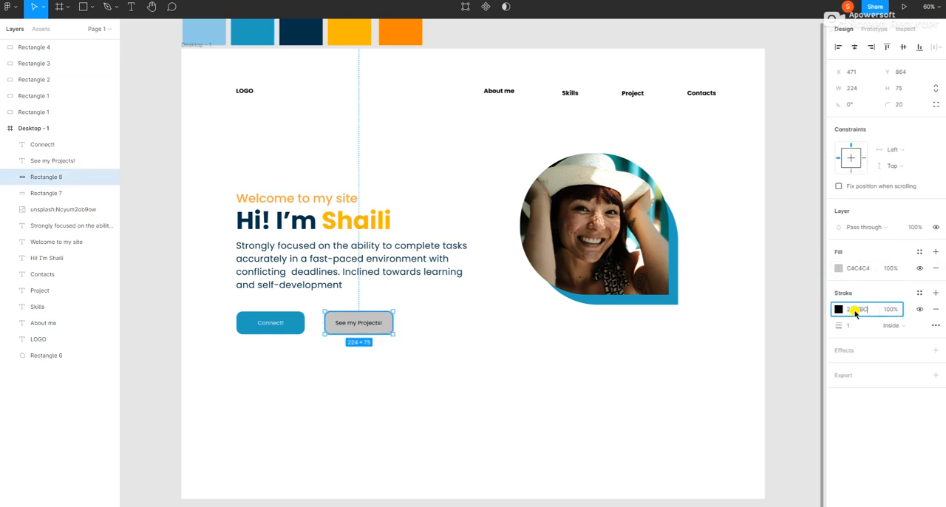
key("Return")
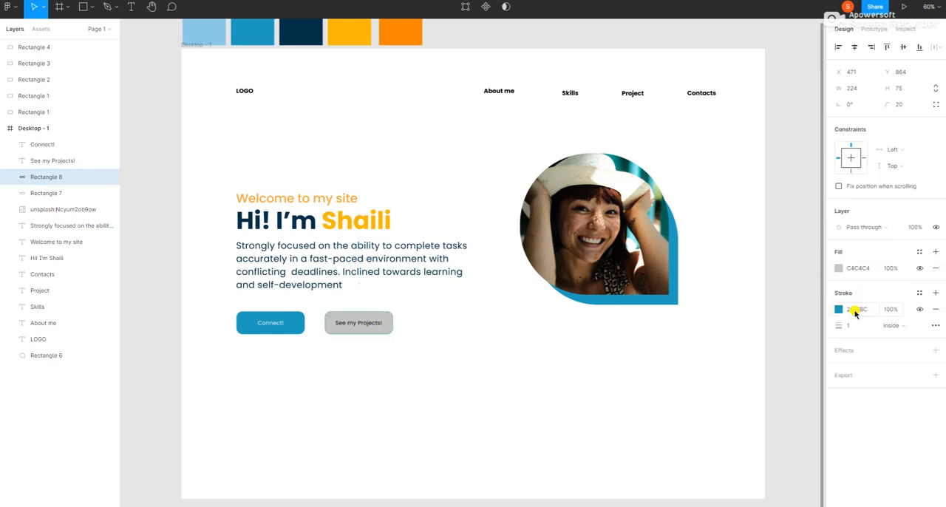
left_click(920, 268)
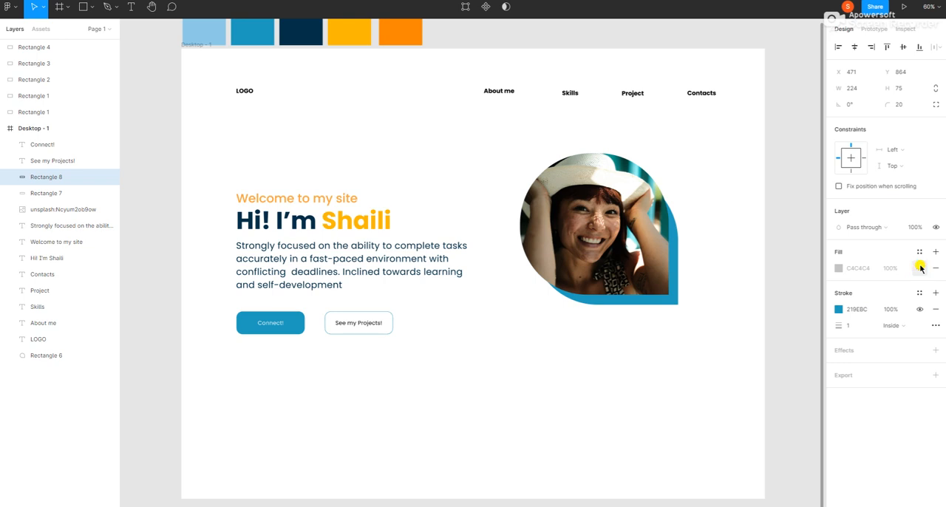
Set the "See my Projects!" label's fill to the navy palette swatch colour 023047.
left_click(354, 323)
double_click(353, 323)
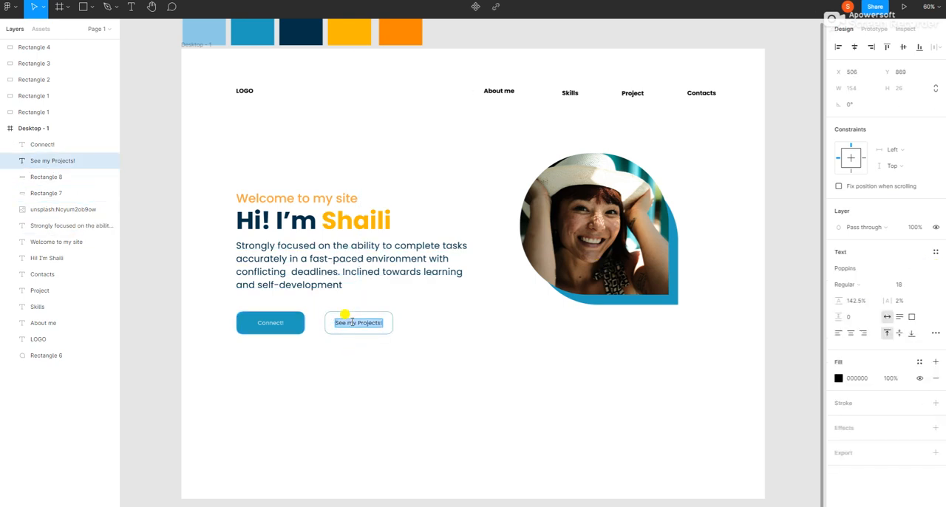
key("Escape")
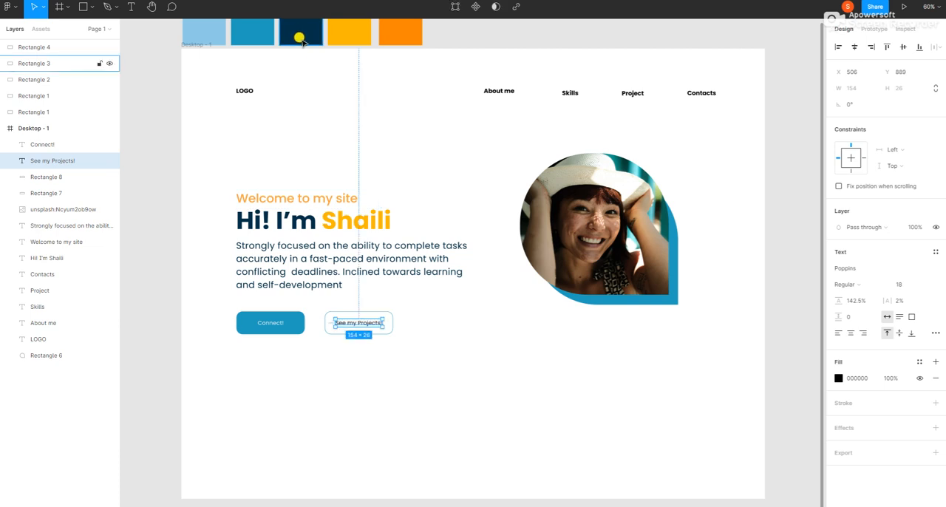
left_click(857, 378)
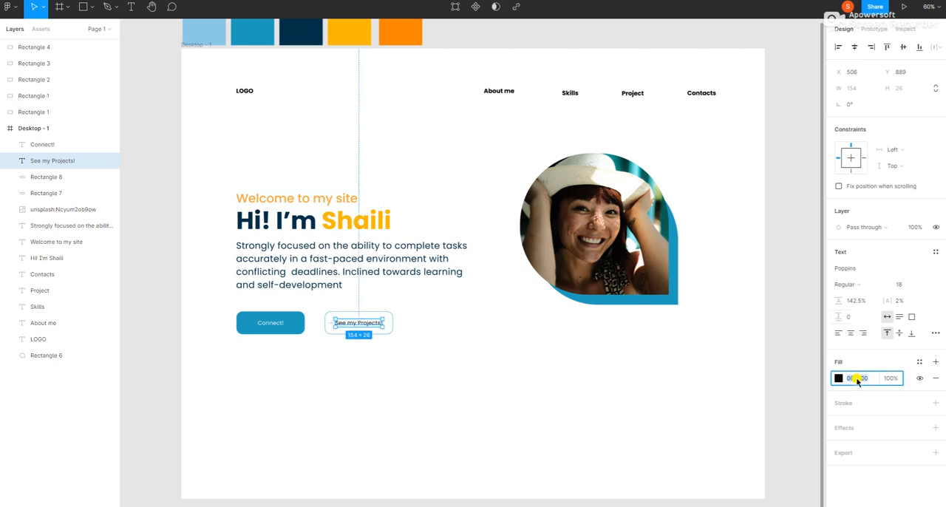
left_click(311, 39)
left_click(857, 187)
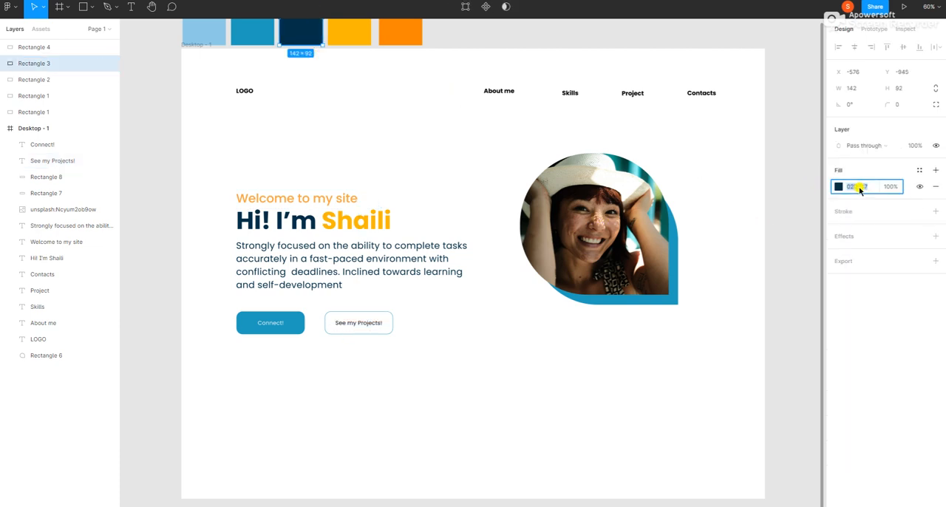
left_click(356, 323)
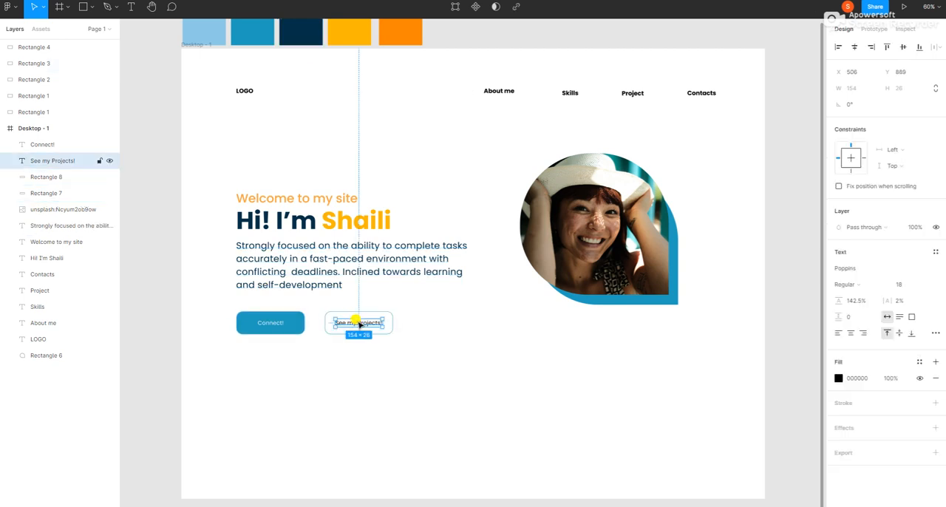
left_click(860, 378)
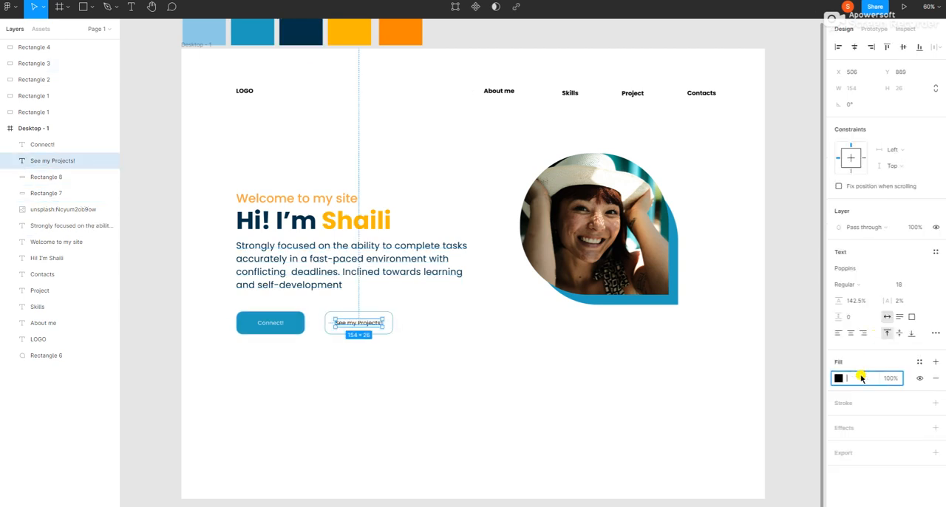
left_click(312, 418)
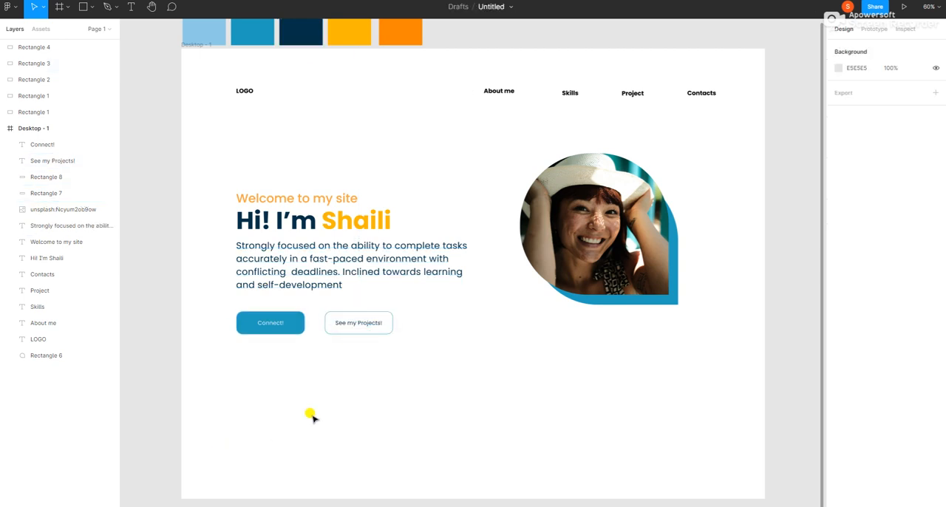
Move the outlined button together with its "See my Projects!" label slightly closer to the "Connect!" button.
left_click_drag(314, 305, 418, 350)
left_click_drag(362, 323, 354, 326)
left_click(322, 400)
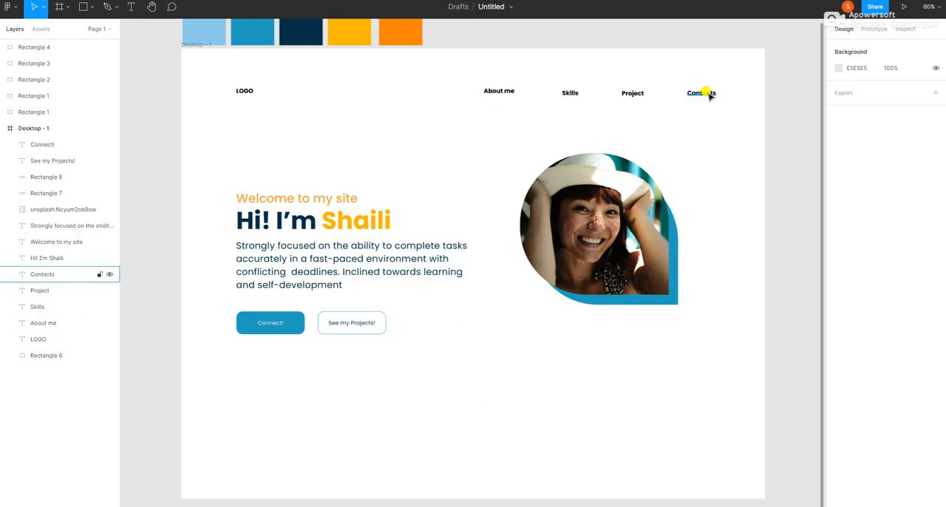
Add a second page to the file, naming the original page "home" and the new one "aboutme".
left_click(97, 28)
left_click(106, 48)
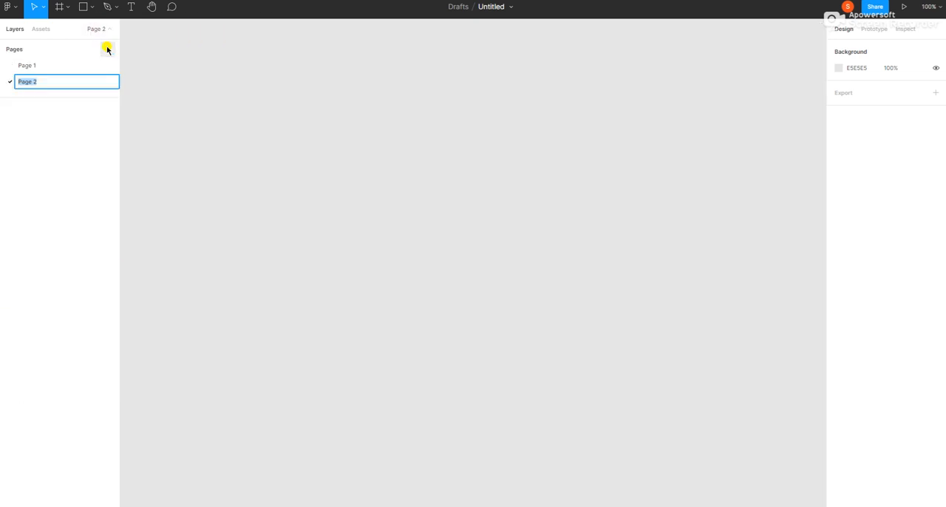
key("Return")
left_click(40, 66)
double_click(40, 66)
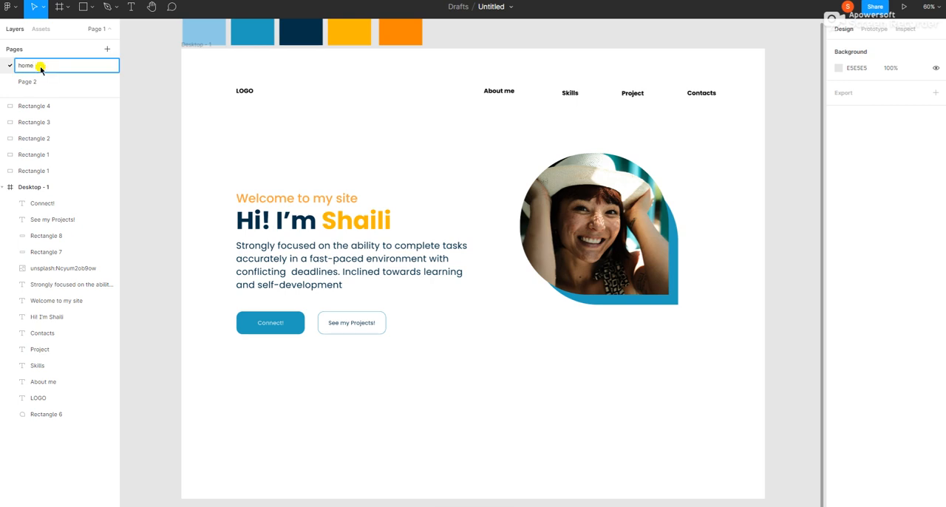
key("Return")
double_click(36, 81)
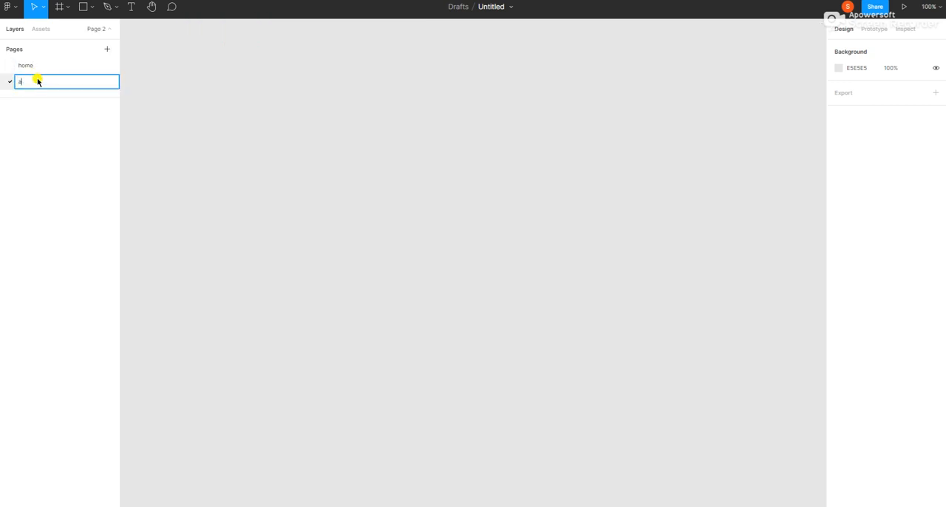
key("Return")
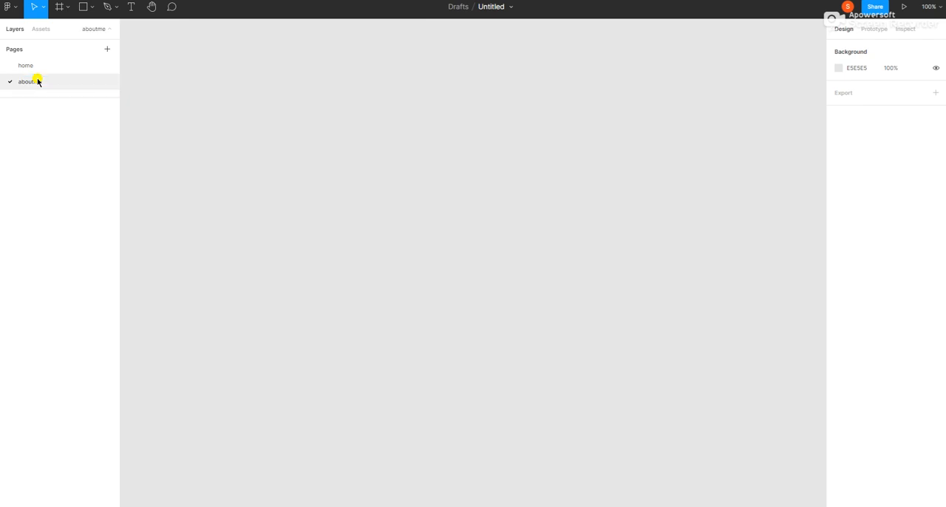
Add three more pages named "skills", "project" and "contact".
left_click(107, 49)
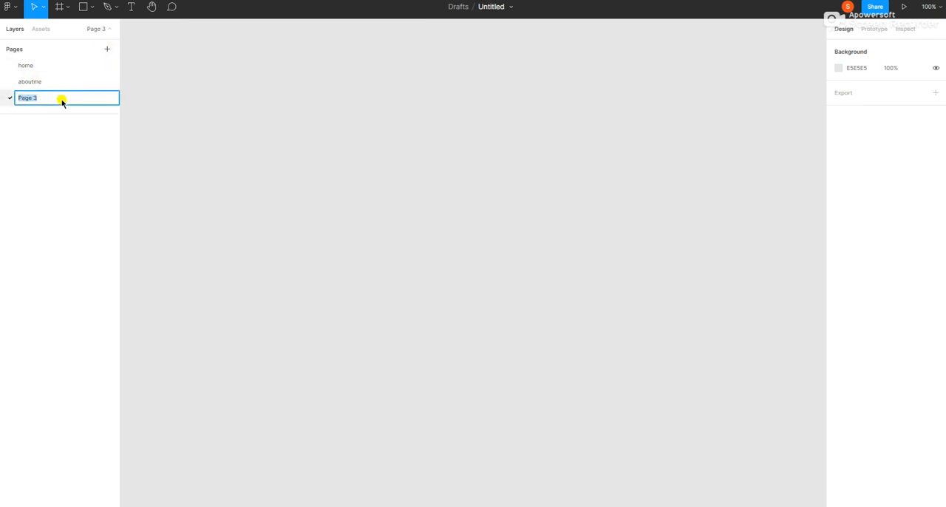
type("skills")
key("Return")
left_click(107, 49)
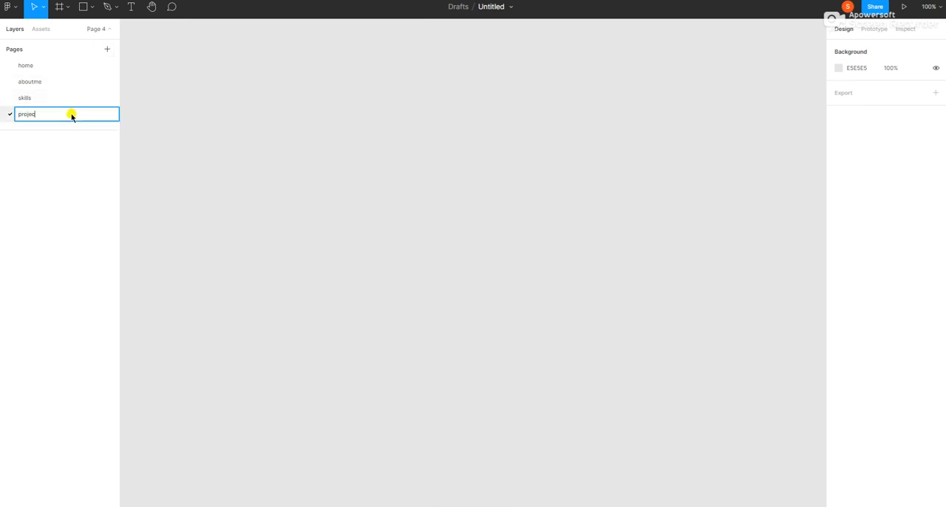
left_click(107, 49)
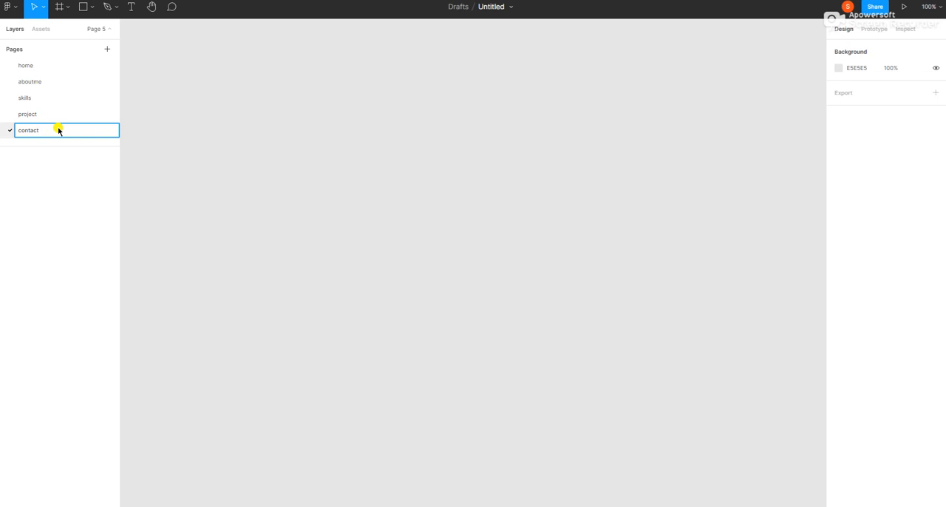
type("contact")
Return to the home page and change the "Contacts" navigation text to "Contact".
left_click(40, 71)
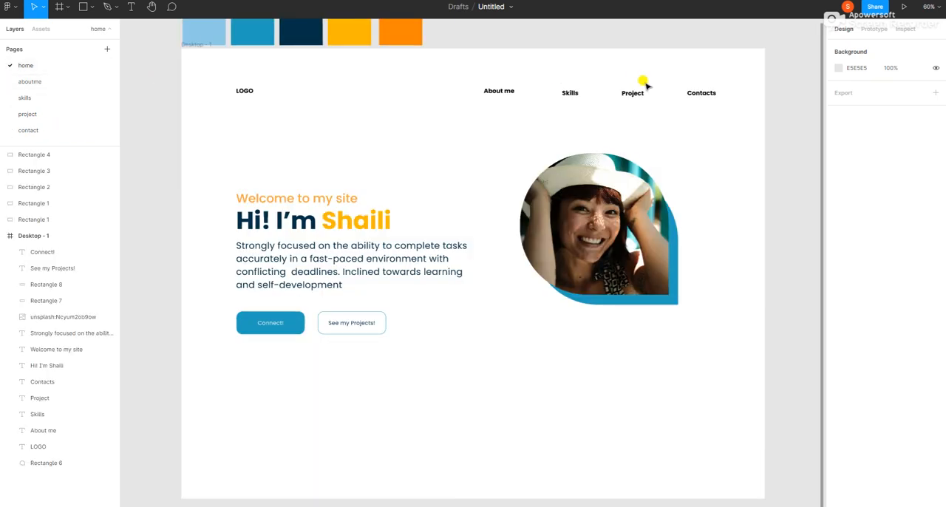
left_click(701, 92)
left_click(717, 94)
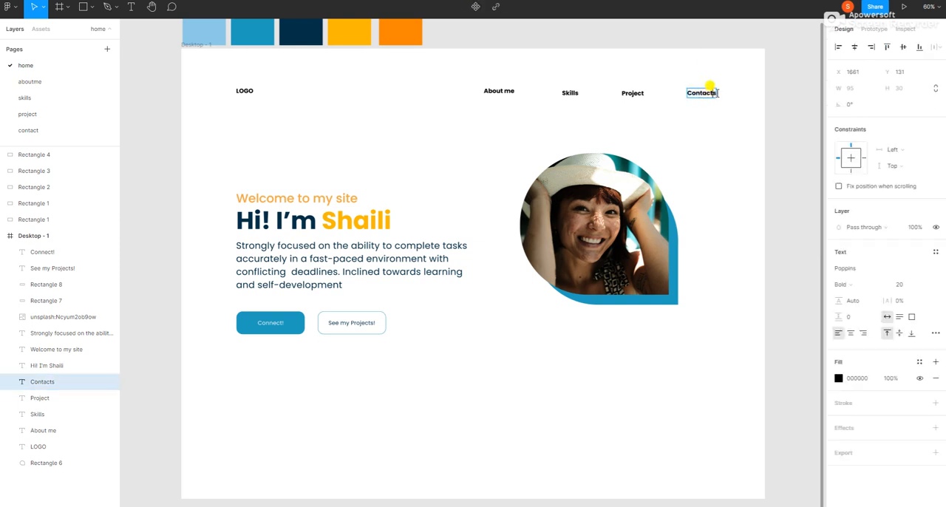
key("BackSpace")
key("BackSpace")
type("t")
key("Escape")
left_click(411, 405)
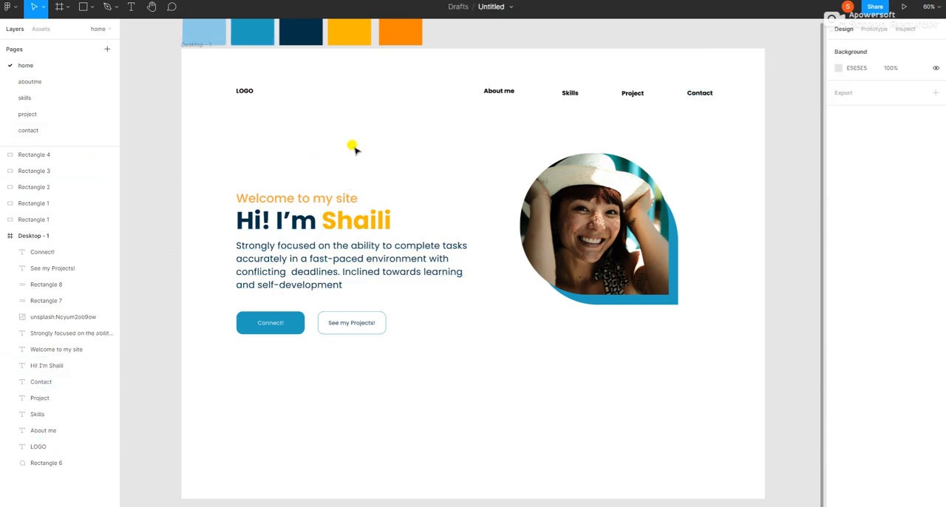
Select all five colour palette rectangles above the desktop frame on the home page.
left_click(50, 158)
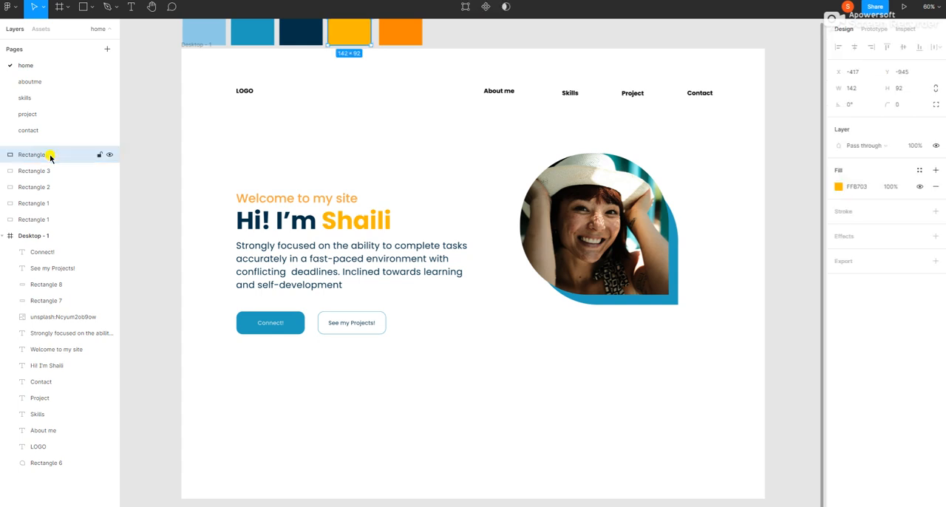
left_click(37, 171, "shift")
left_click(37, 187, "shift")
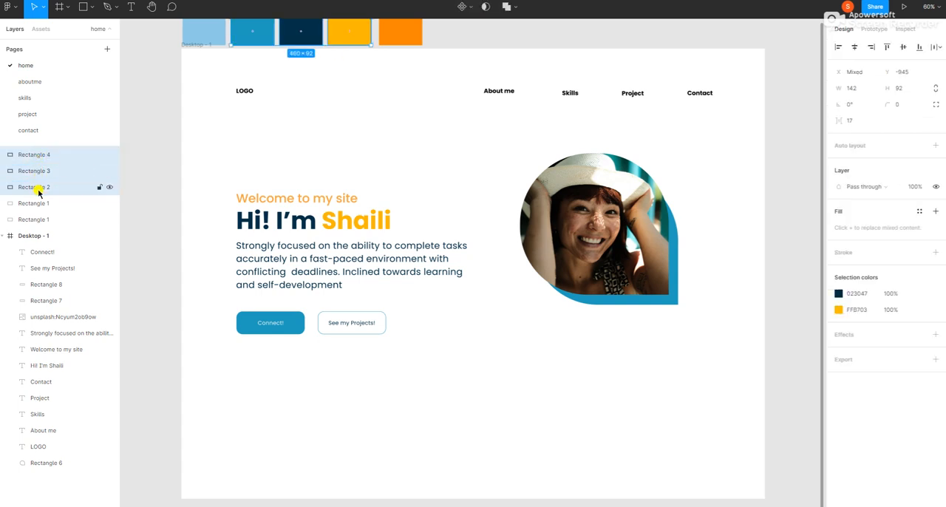
left_click(37, 204, "shift")
left_click(39, 220, "shift")
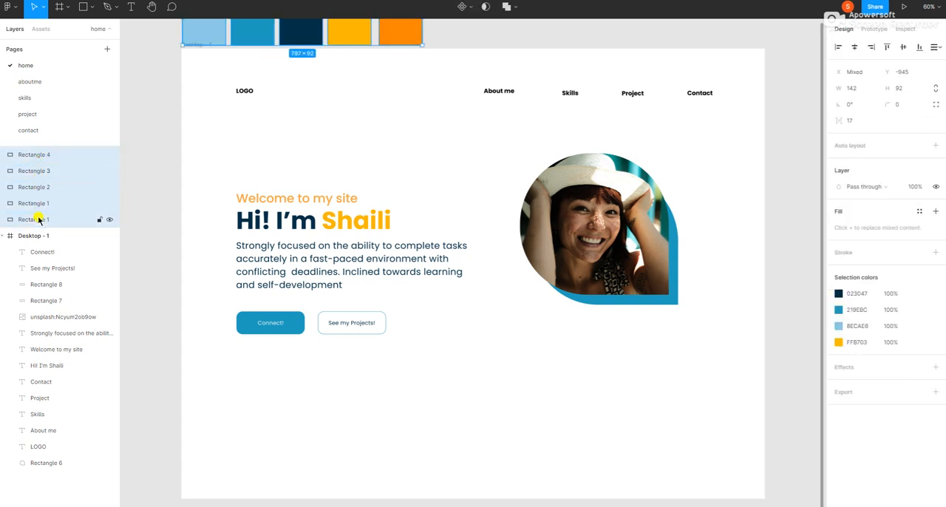
right_click(150, 134)
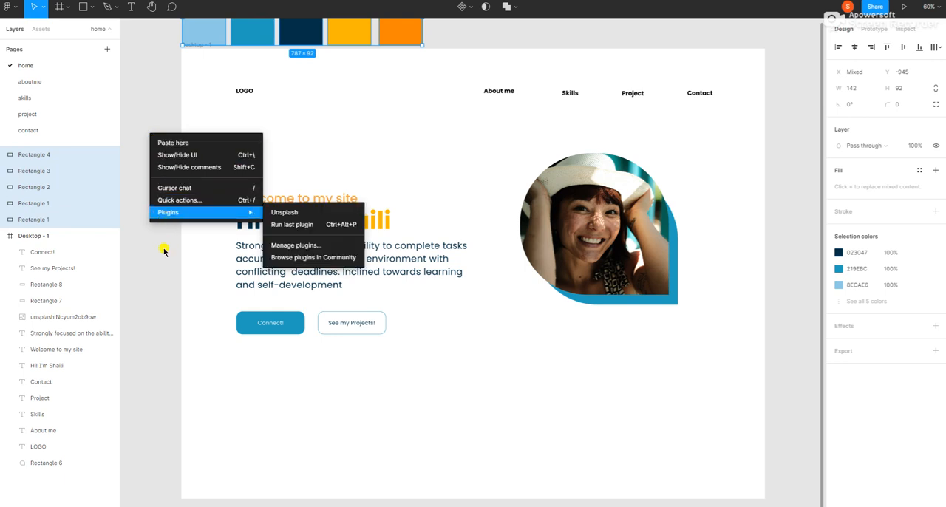
left_click(131, 75)
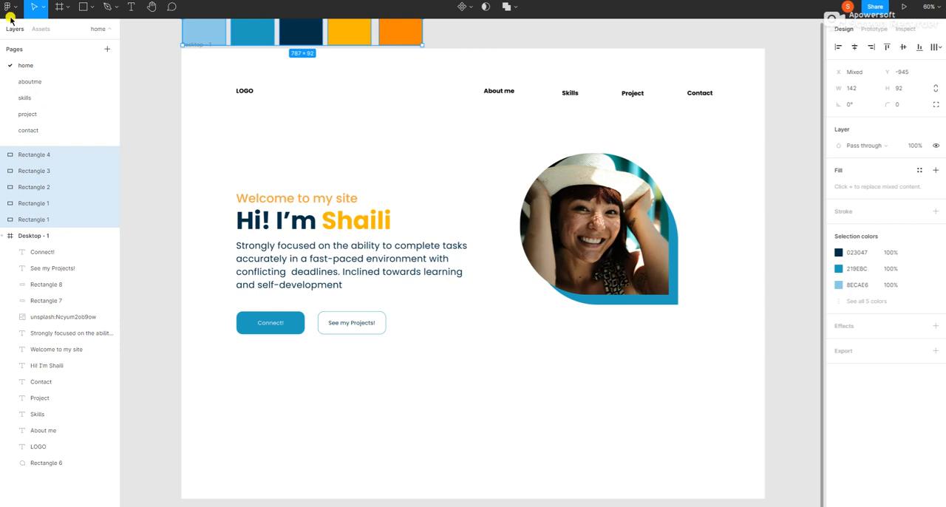
Add a 1440 × 1024 Desktop preset frame to the aboutme page.
left_click(37, 81)
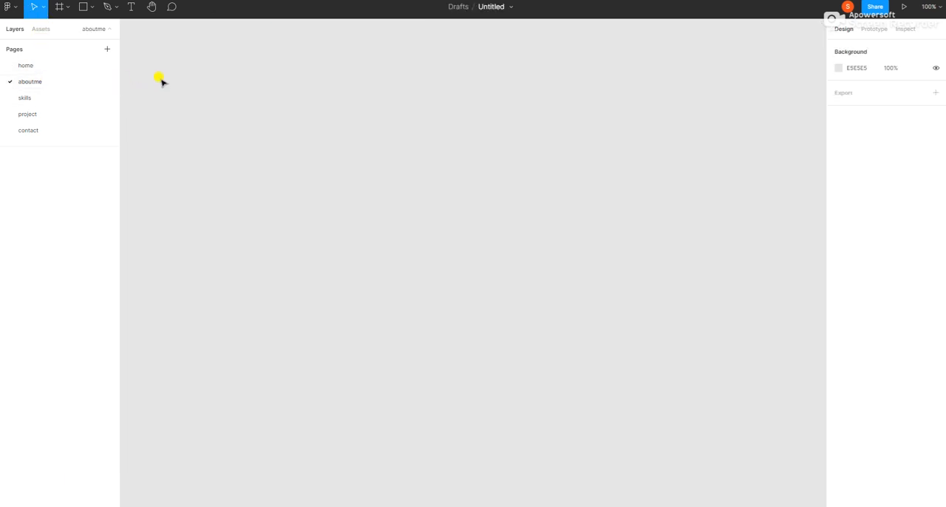
left_click(67, 7)
left_click(70, 30)
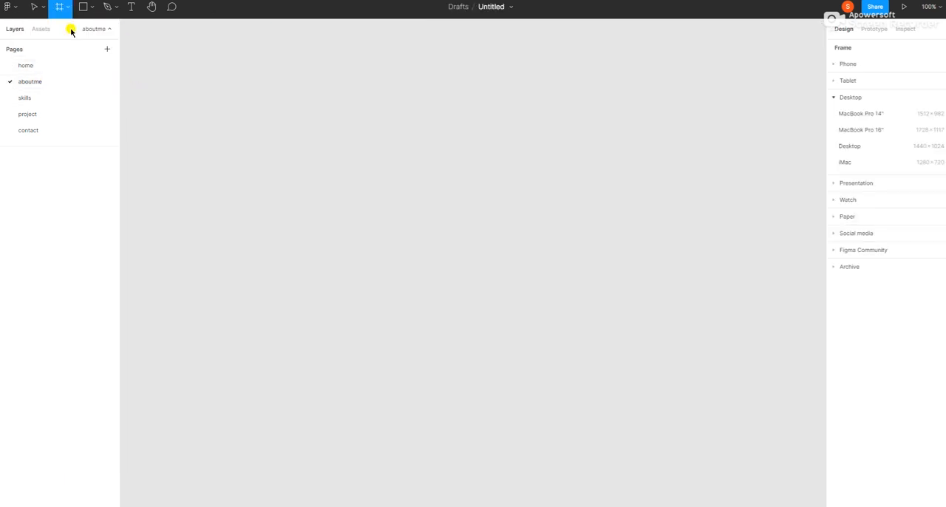
left_click(848, 145)
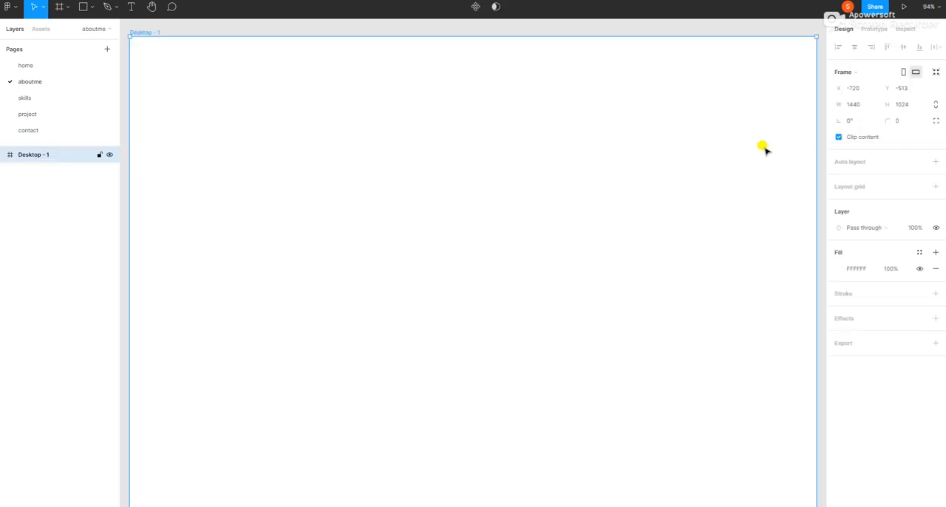
left_click(931, 6)
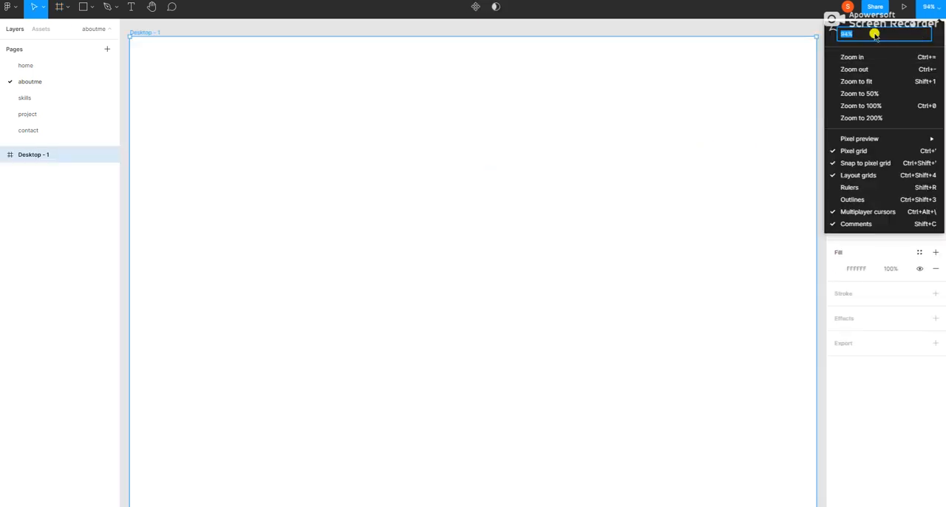
key("Return")
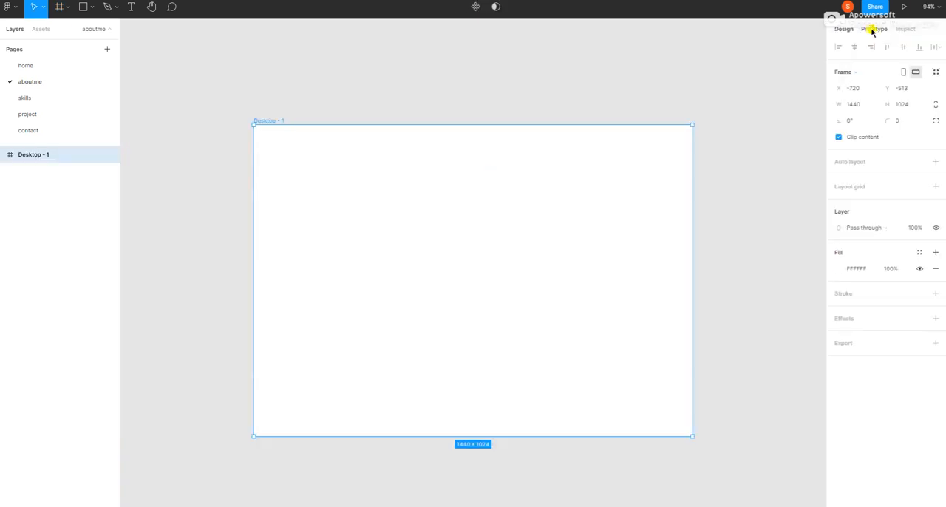
Paste the five copied colour palette rectangles, place them above the aboutme desktop frame at its start, and open the skills page.
key("ctrl+v")
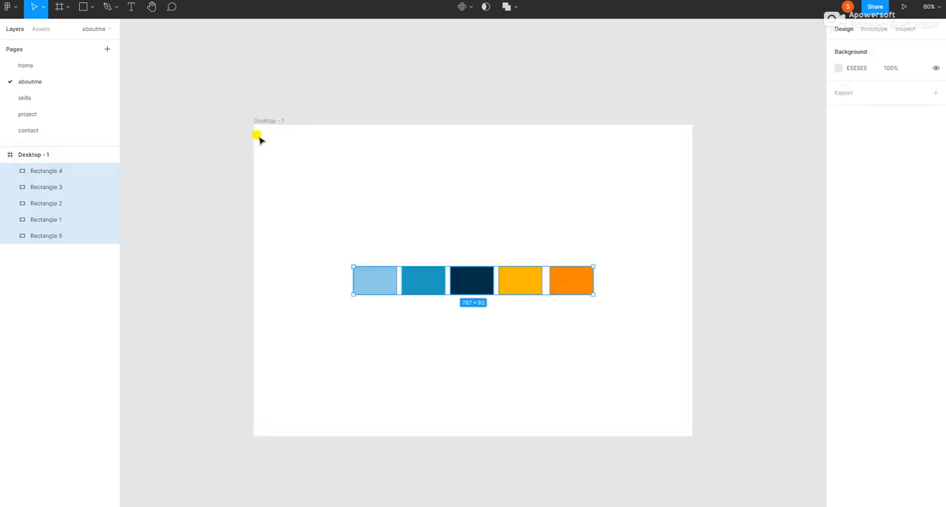
left_click_drag(449, 278, 348, 95)
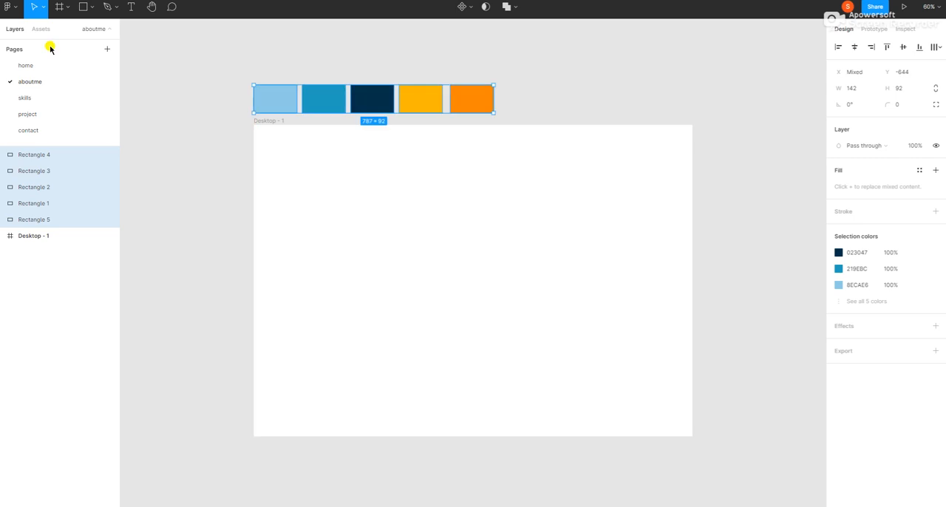
left_click(25, 97)
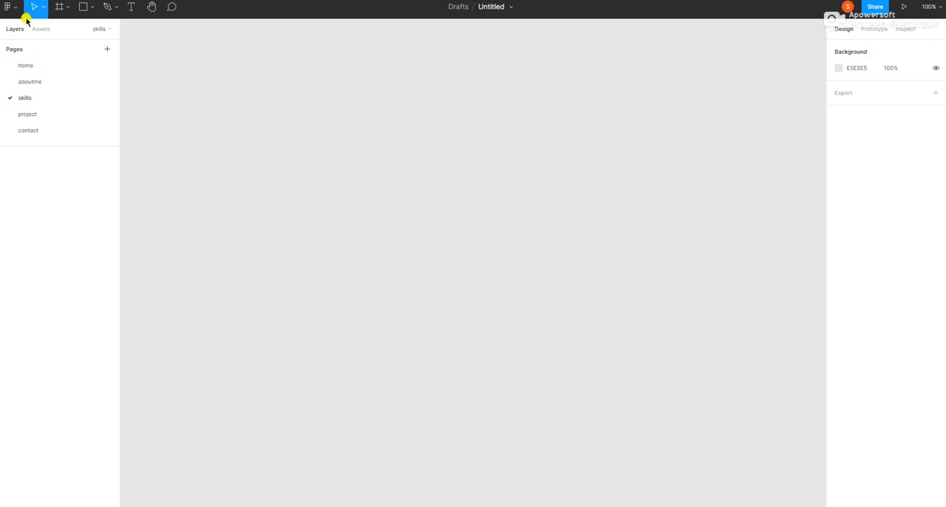
left_click(59, 6)
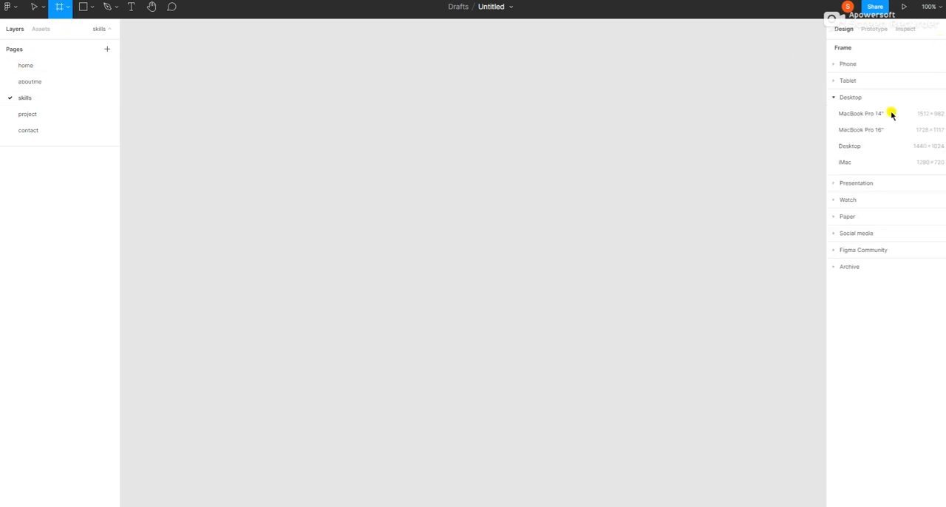
left_click(849, 146)
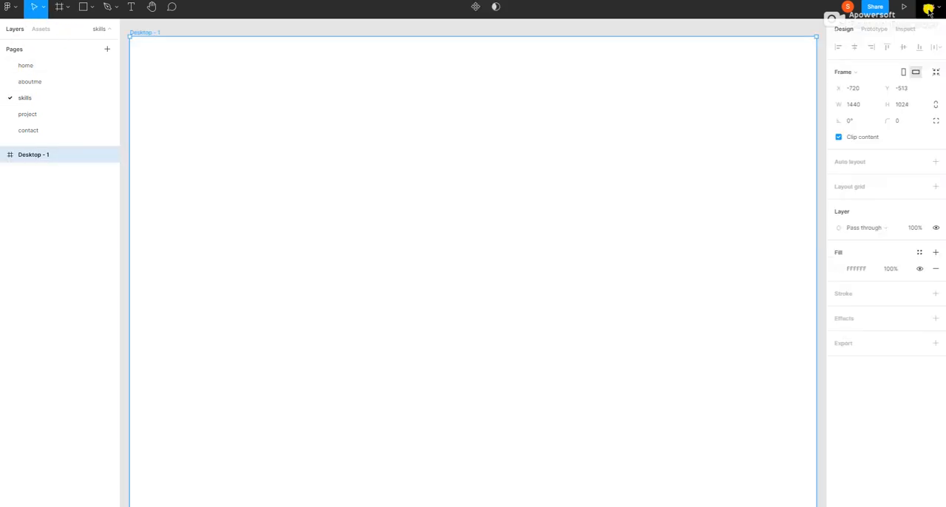
key("Delete")
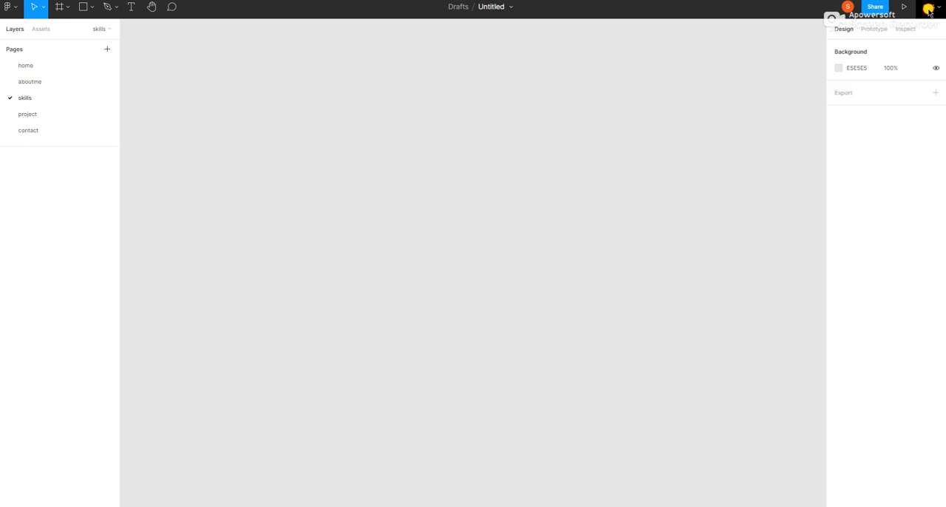
Add a 1440 × 1024 Desktop preset frame to the skills page.
left_click(929, 10)
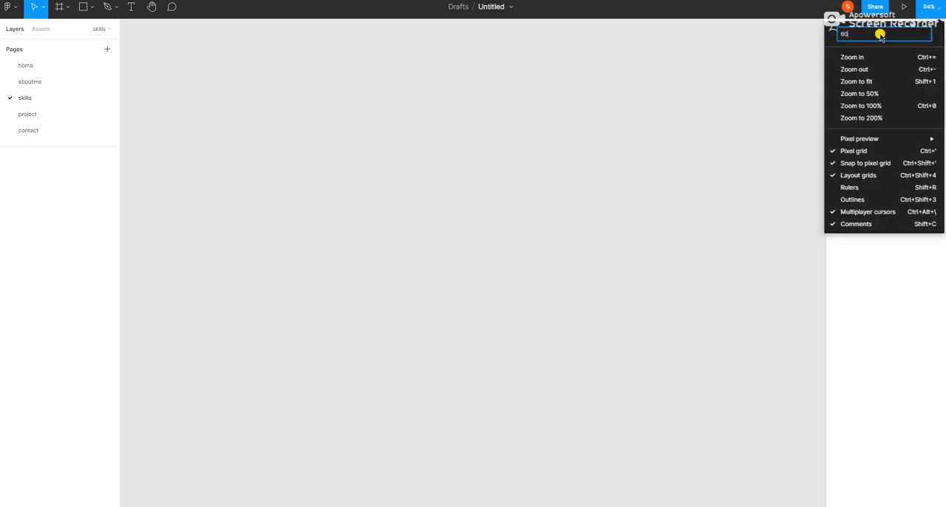
key("Return")
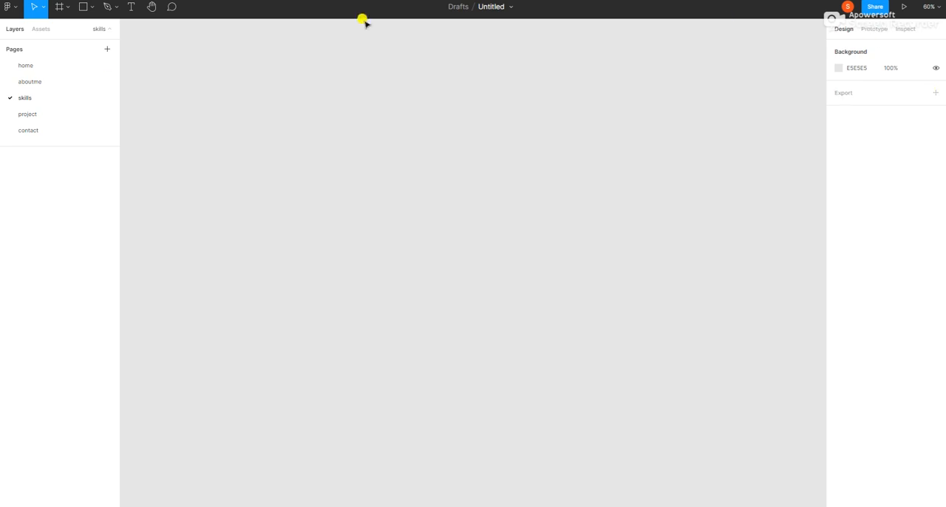
left_click(59, 6)
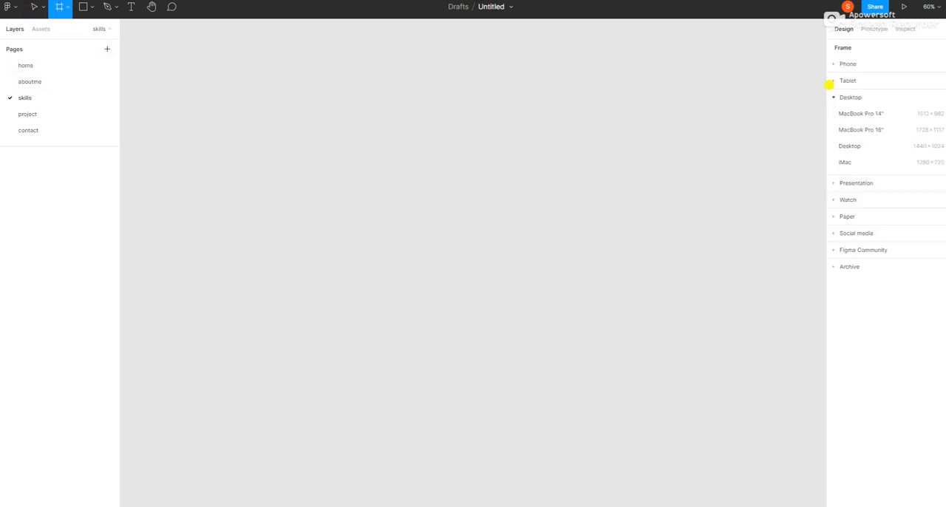
left_click(846, 147)
Paste the colour palette rectangles into the skills page and place them just above its desktop frame.
left_click(412, 108)
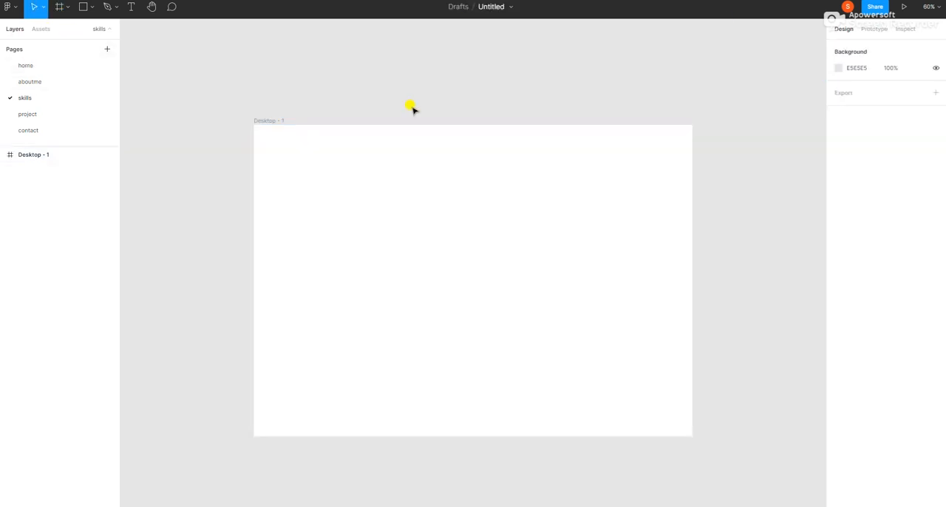
key("ctrl+v")
left_click_drag(462, 283, 362, 106)
Check the layouts of the home, aboutme, skills, project and contact pages in turn, and return to the home page.
left_click(26, 65)
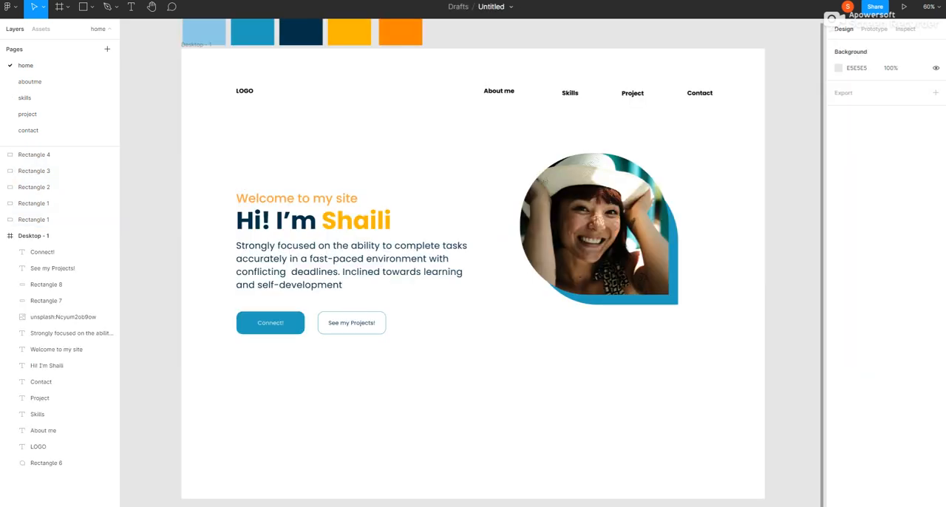
left_click(24, 88)
left_click(28, 100)
left_click(31, 115)
left_click(31, 130)
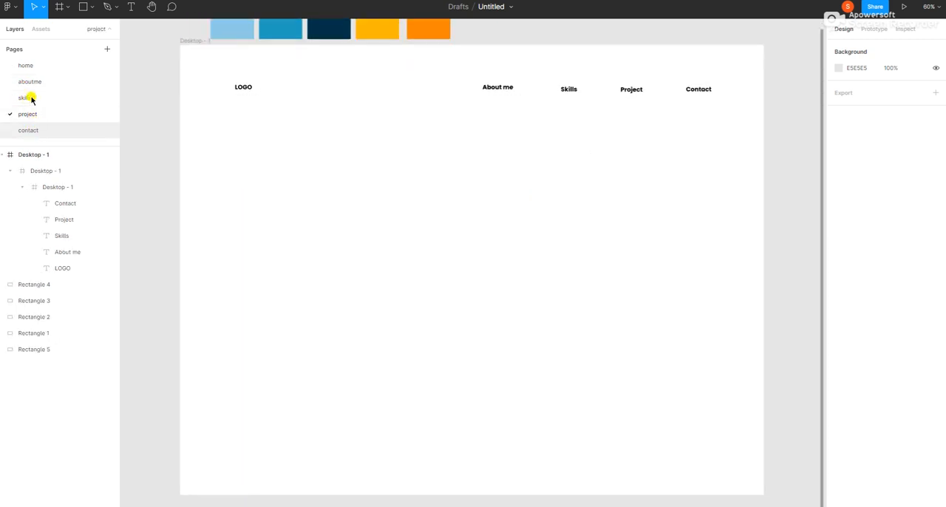
left_click(25, 66)
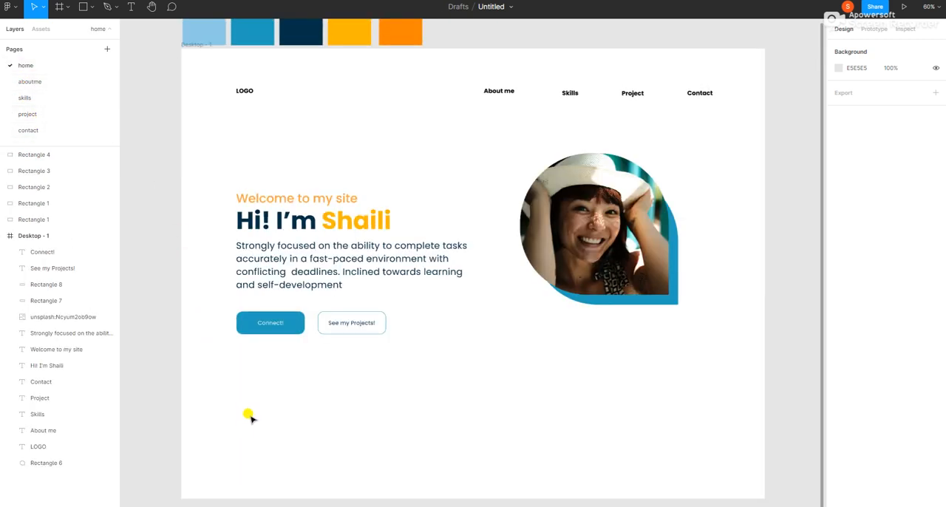